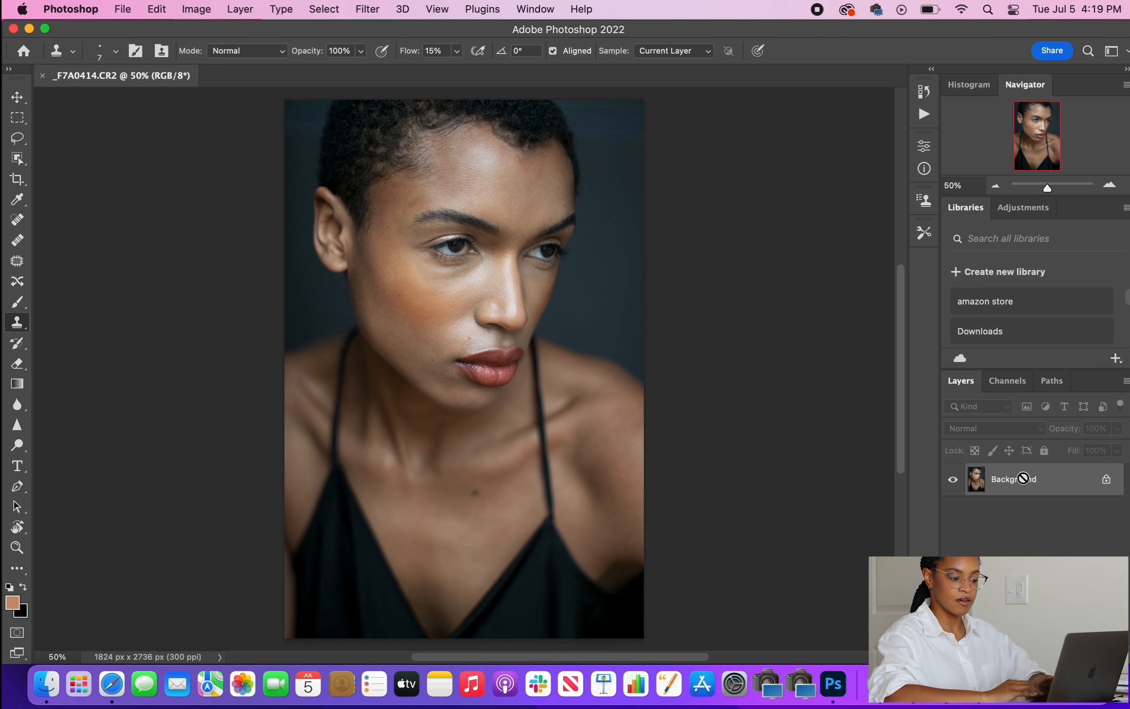
# - Duplicate the Background layer twice
pyautogui.press('super+j')
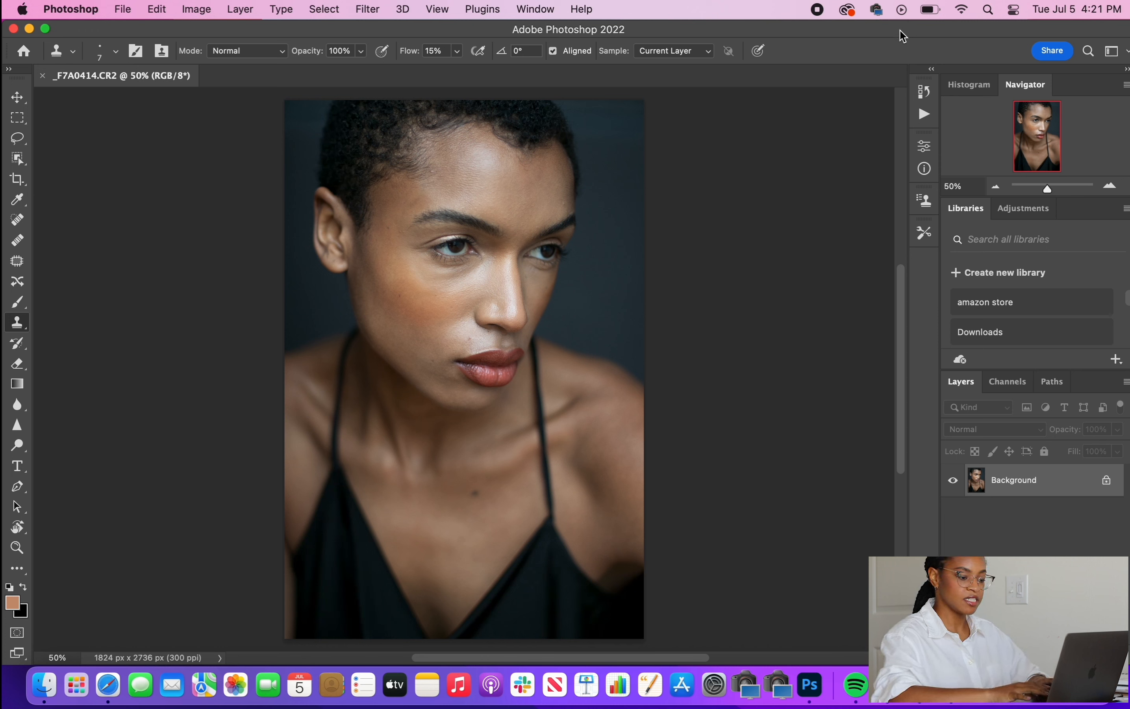
pyautogui.press('super+j')
pyautogui.press('super+j')
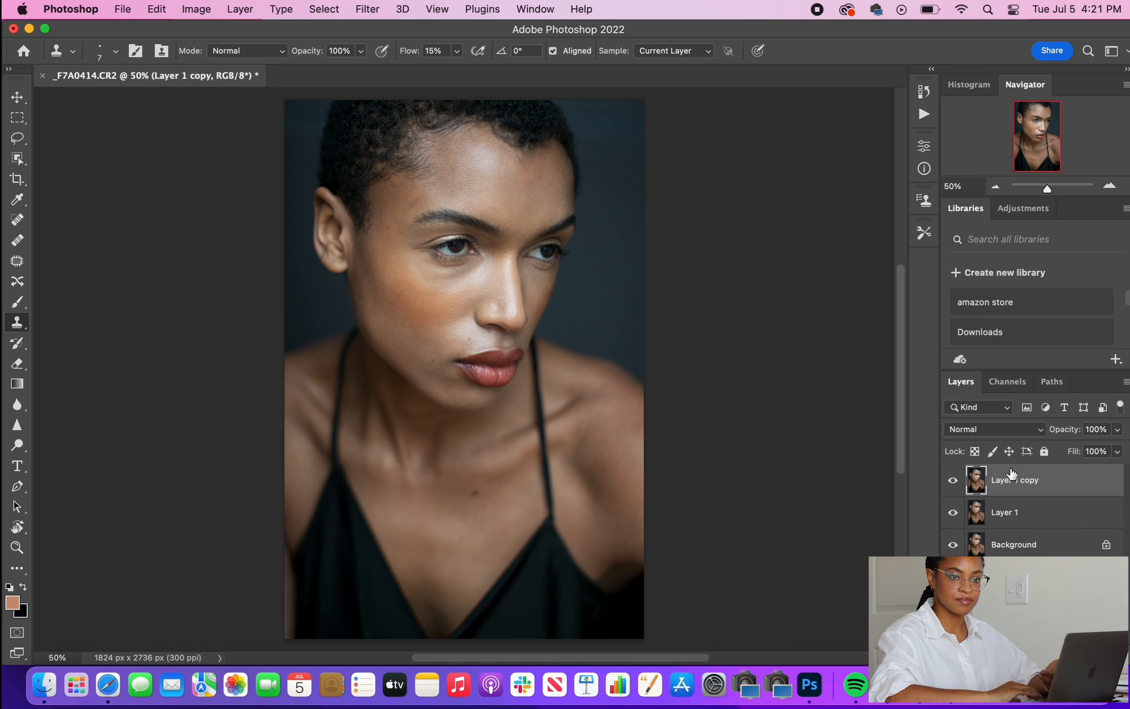
# - Rename the lower duplicate layer as Color and the upper duplicate as Texture
pyautogui.click(1016, 516)
pyautogui.doubleClick(1010, 514)
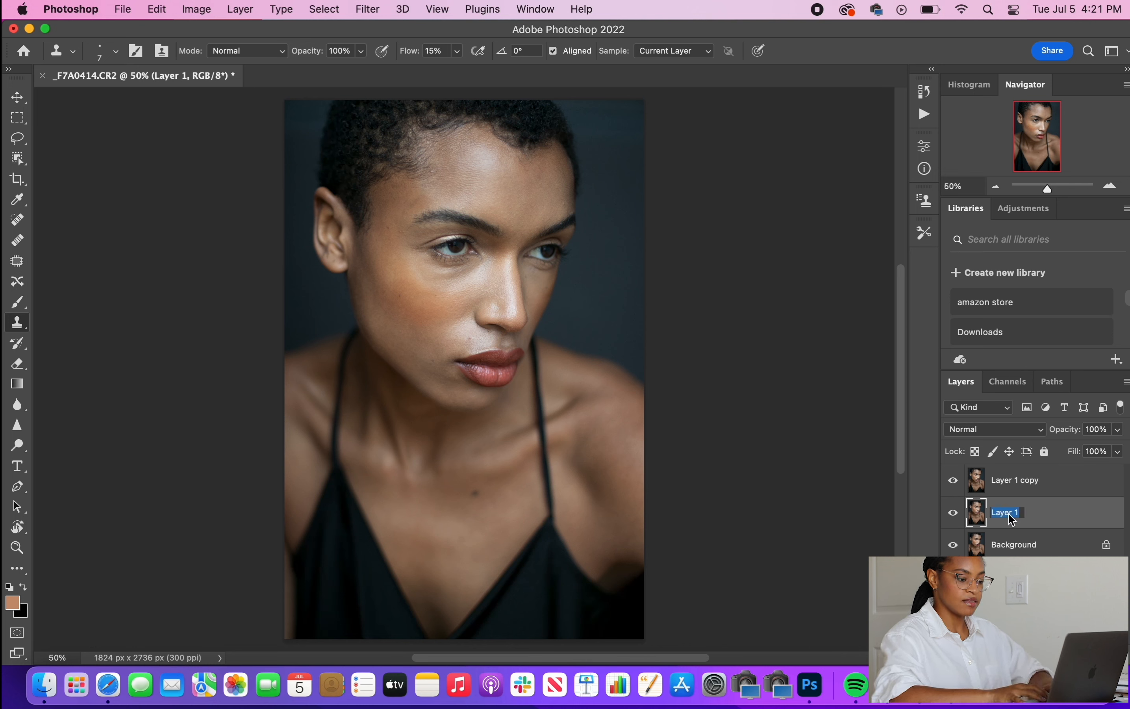
pyautogui.write('Color')
pyautogui.press('Return')
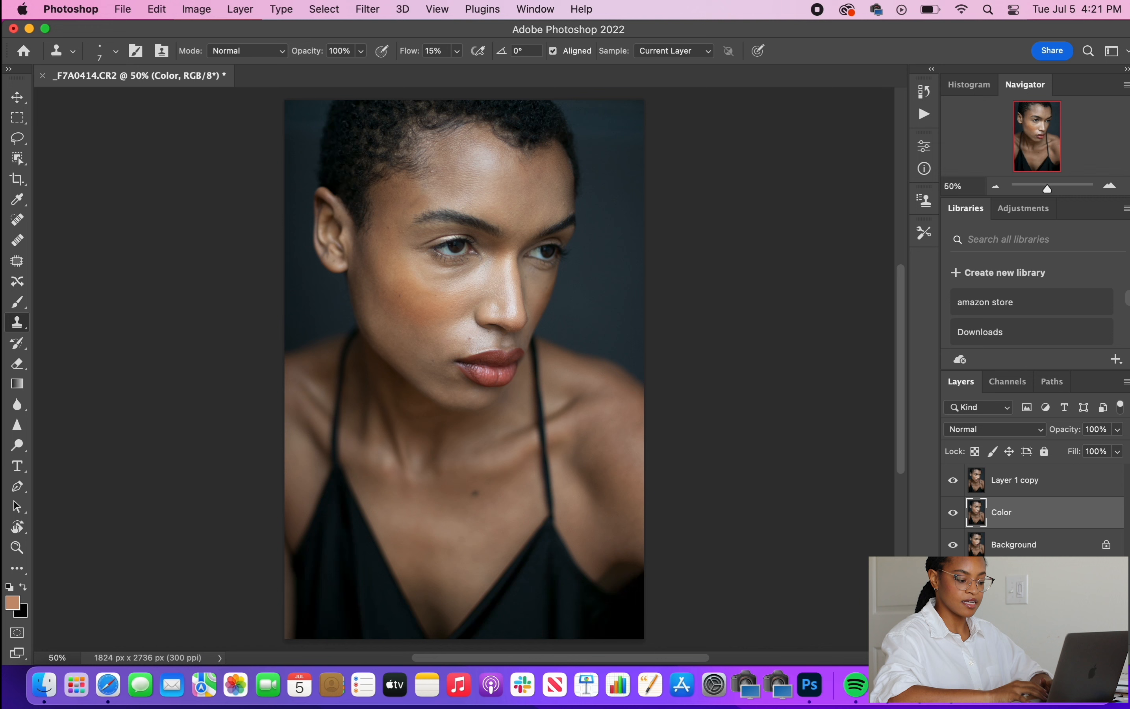
pyautogui.doubleClick(1007, 479)
pyautogui.write('Texture')
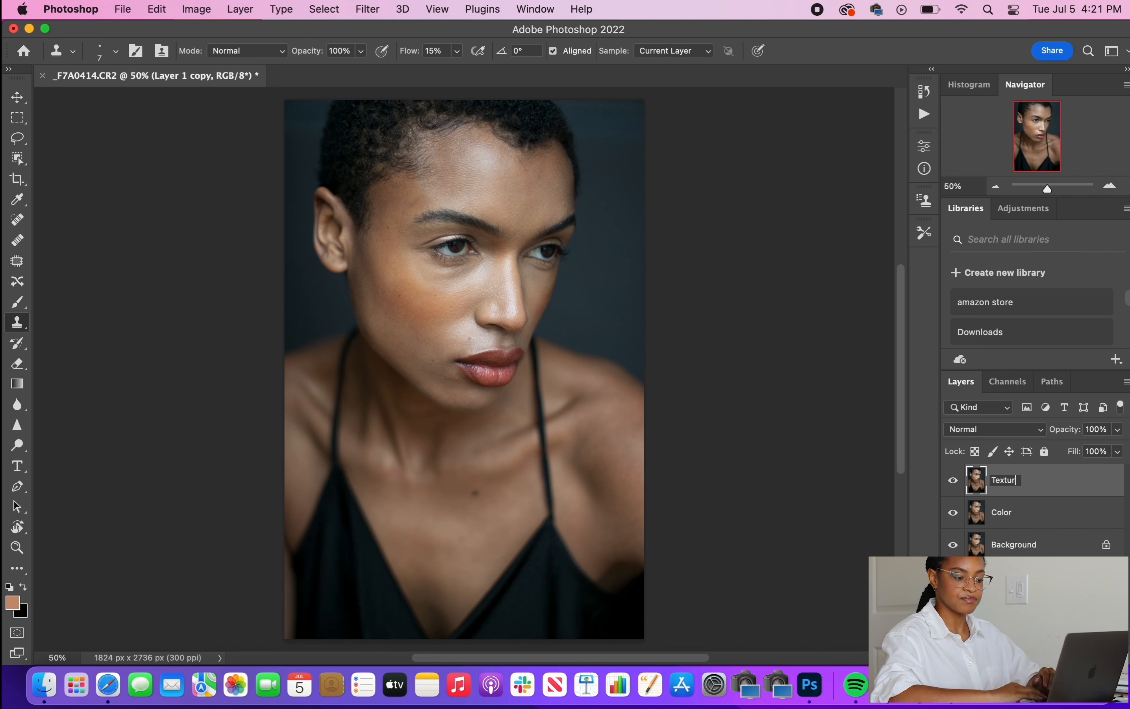
pyautogui.press('Return')
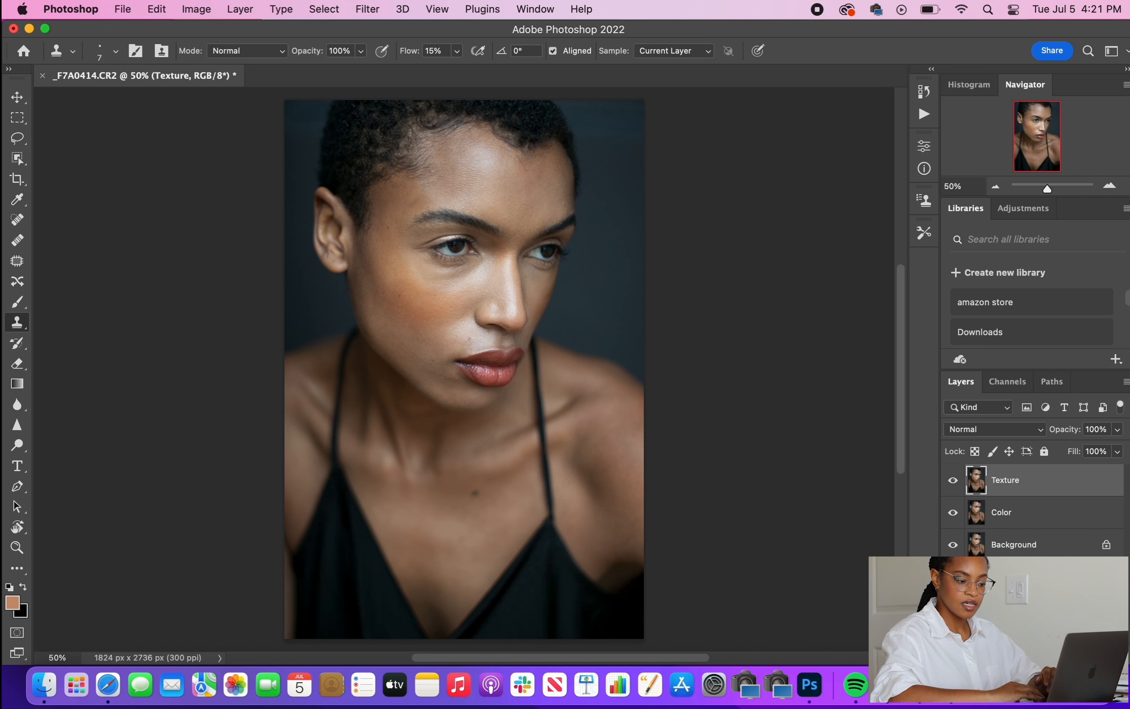
# - Hide the Texture layer and open the Gaussian Blur filter for the Color layer
pyautogui.click(956, 483)
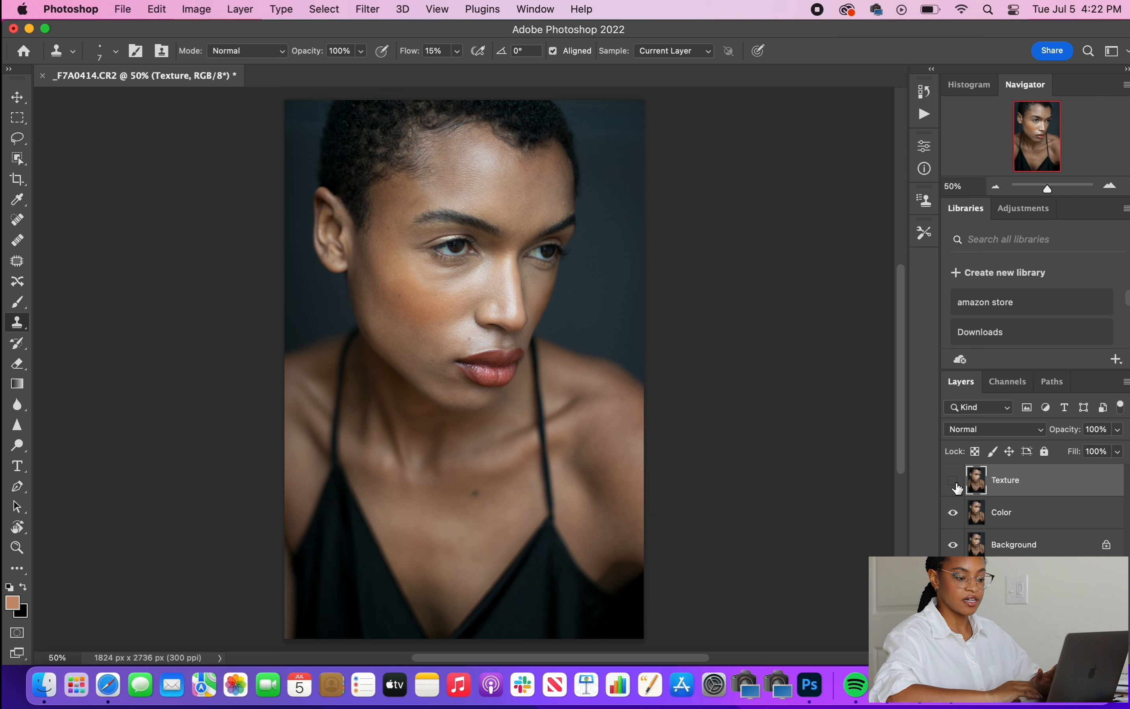
pyautogui.click(1025, 517)
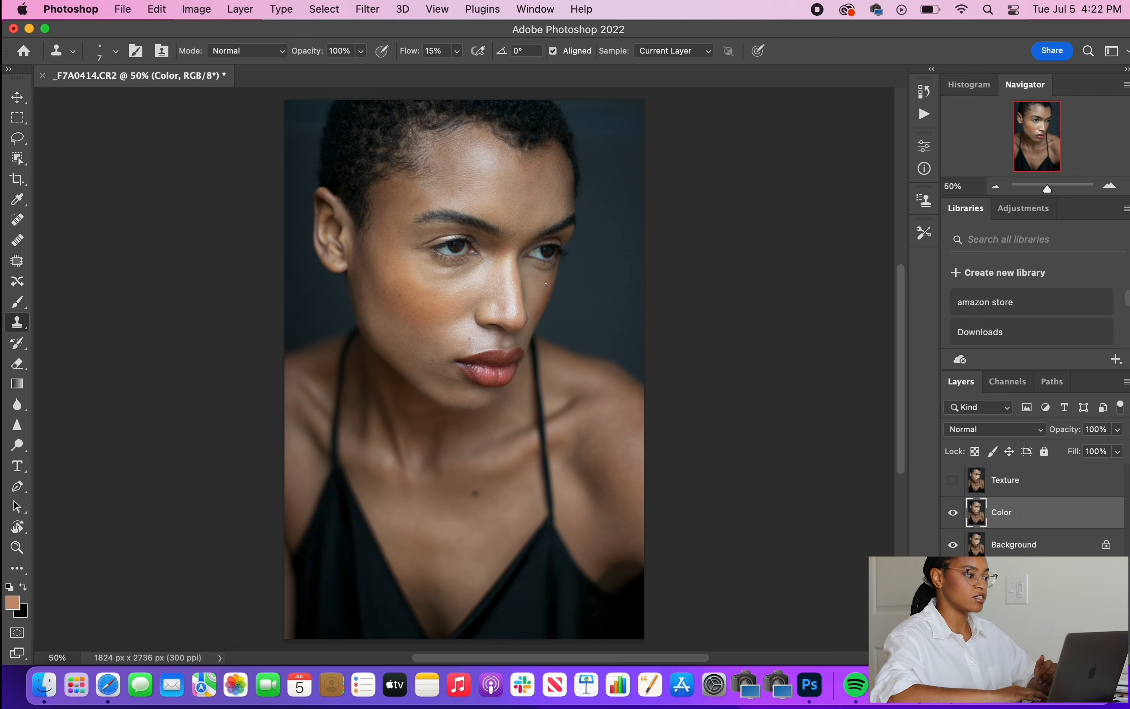
pyautogui.click(374, 7)
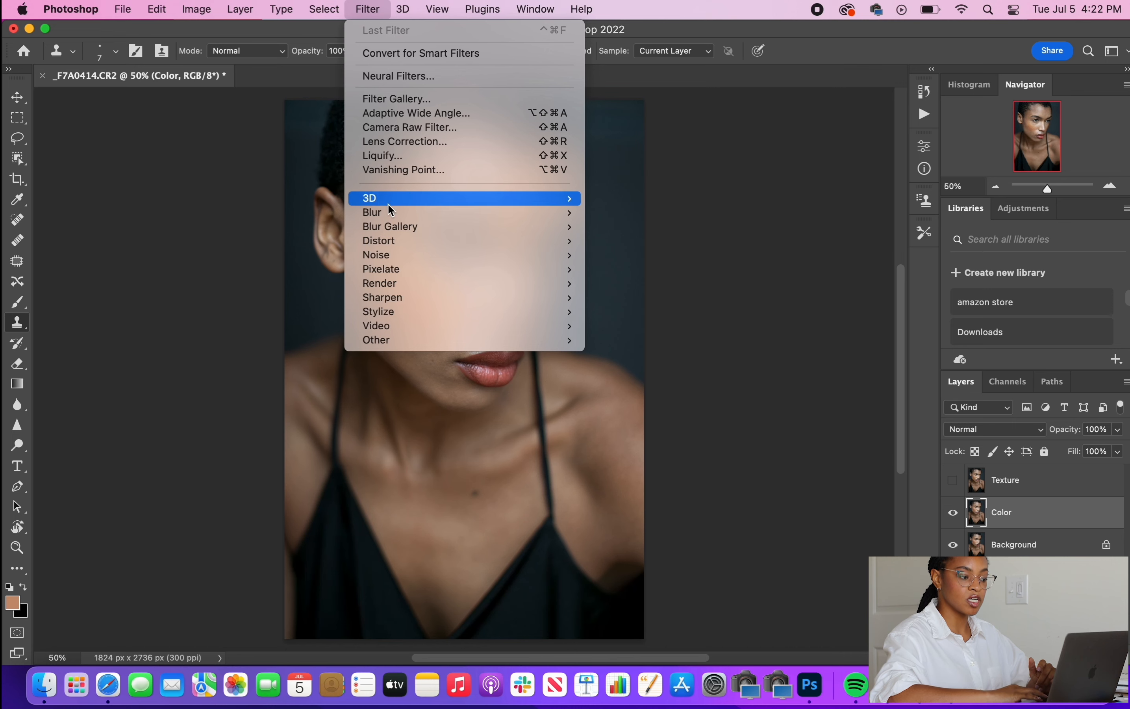
pyautogui.moveTo(393, 215)
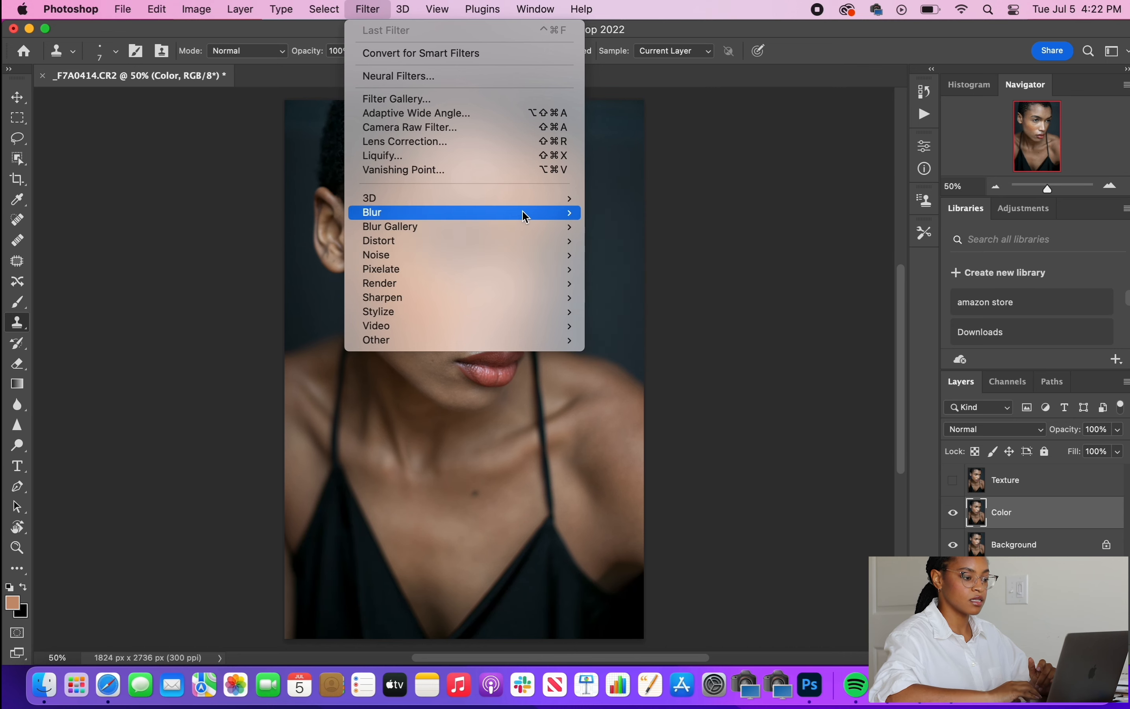
pyautogui.click(671, 273)
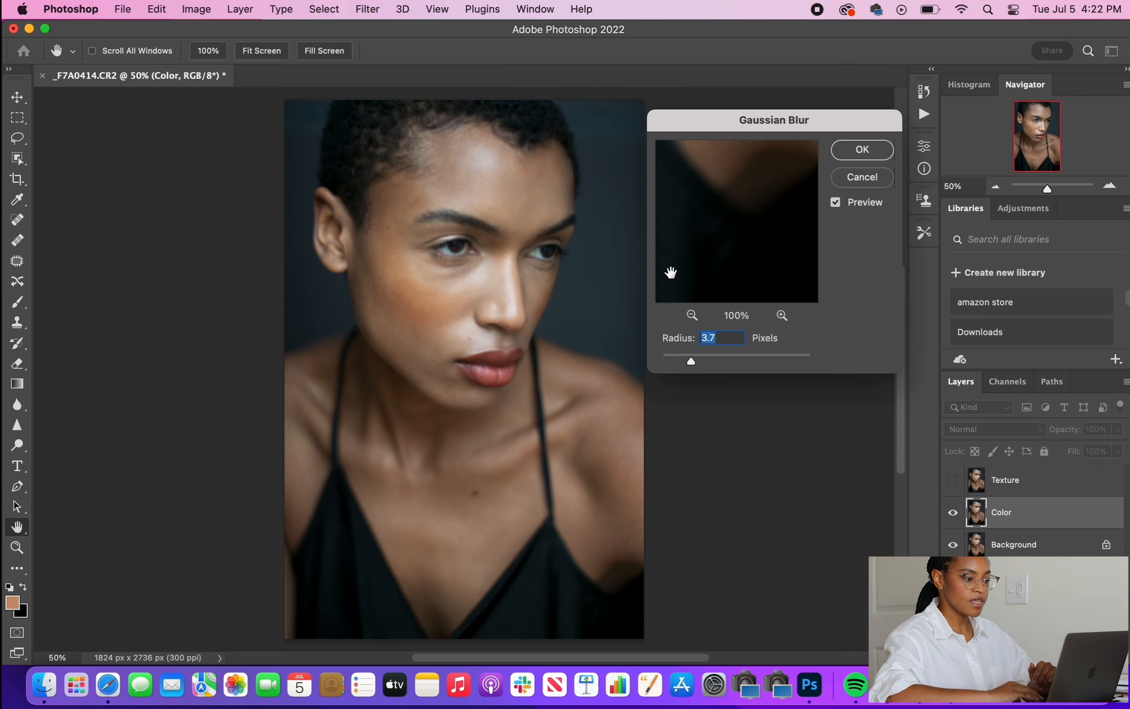
# - Set the Gaussian Blur radius to 4.8 pixels, judging it on the facial skin, and apply it to the Color layer
pyautogui.moveTo(728, 173); pyautogui.dragTo(704, 364)
pyautogui.click(636, 484)
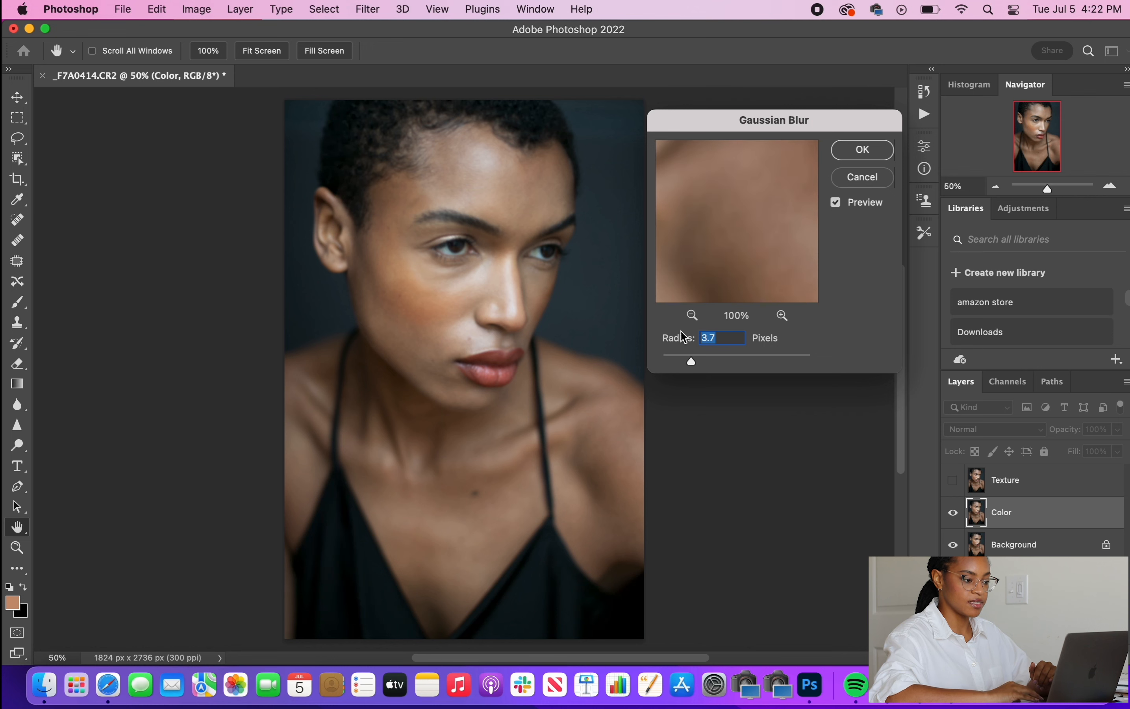
pyautogui.click(693, 315)
pyautogui.click(694, 315)
pyautogui.moveTo(700, 171); pyautogui.dragTo(736, 241)
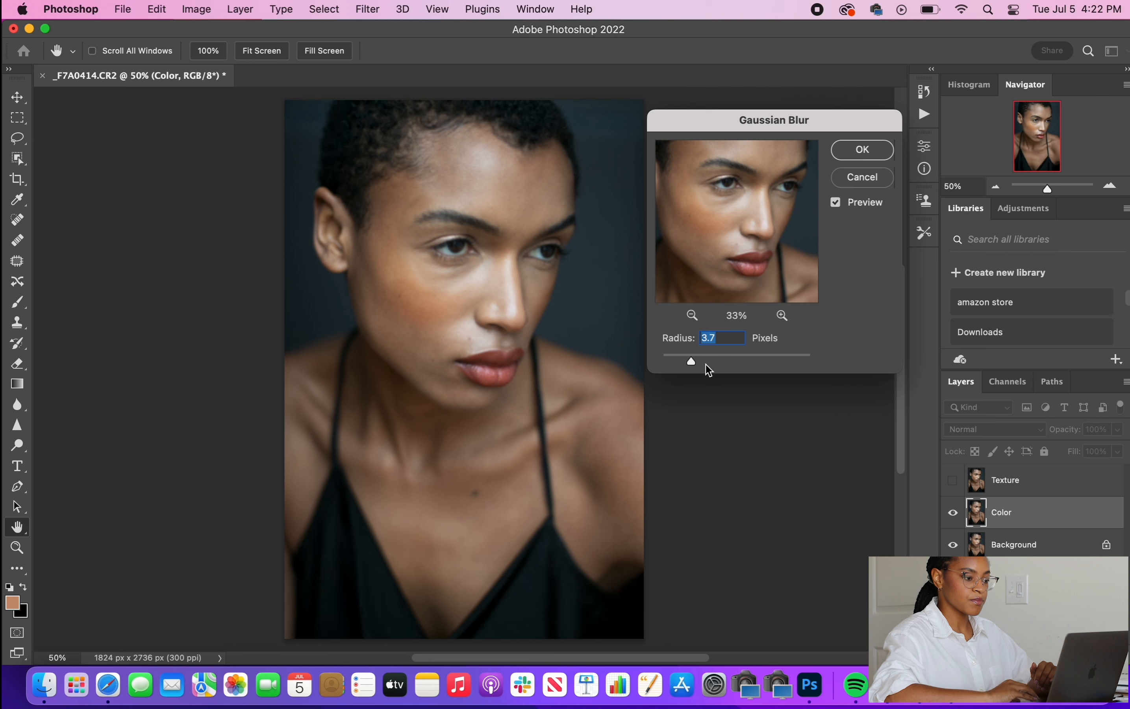
pyautogui.click(783, 316)
pyautogui.click(782, 316)
pyautogui.moveTo(729, 222); pyautogui.dragTo(768, 232)
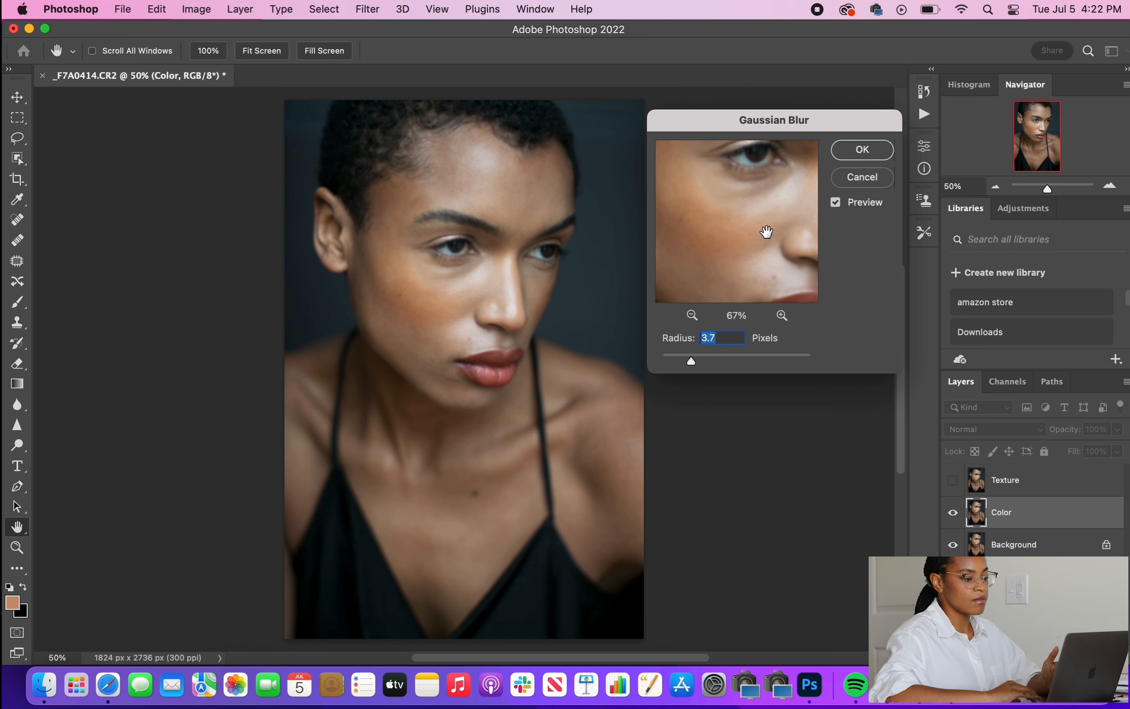
pyautogui.moveTo(718, 361)
pyautogui.mouseDown()
pyautogui.moveTo(752, 364)
pyautogui.moveTo(698, 360)
pyautogui.mouseUp()
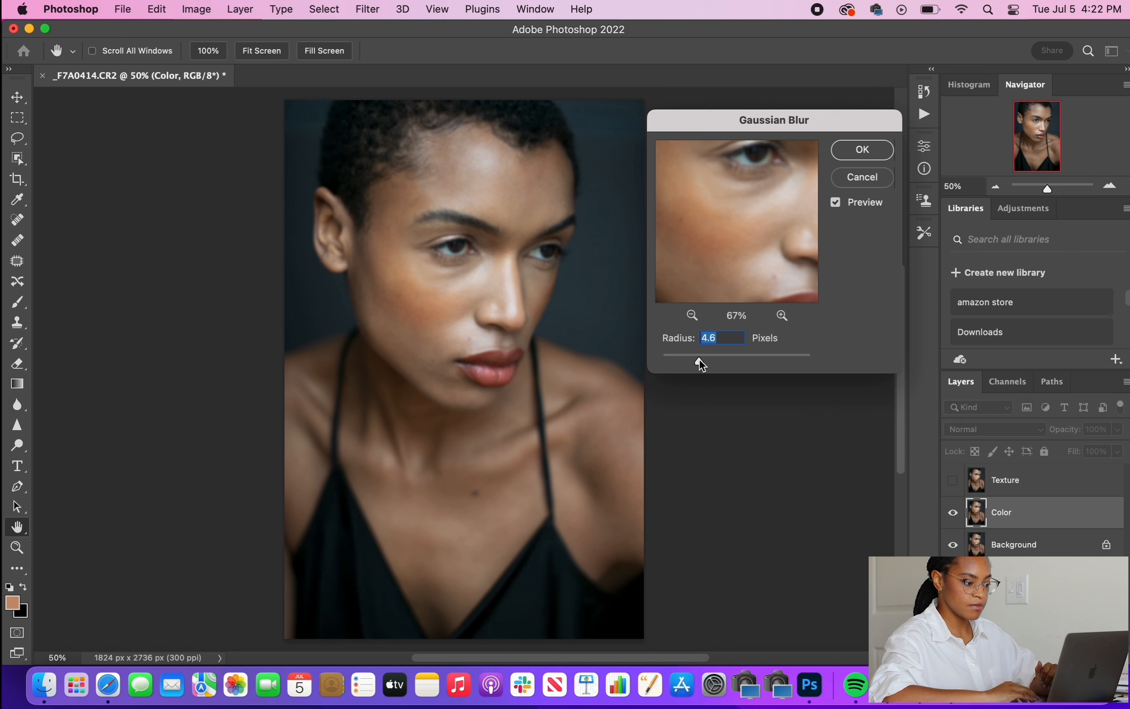
pyautogui.moveTo(699, 360); pyautogui.dragTo(701, 360)
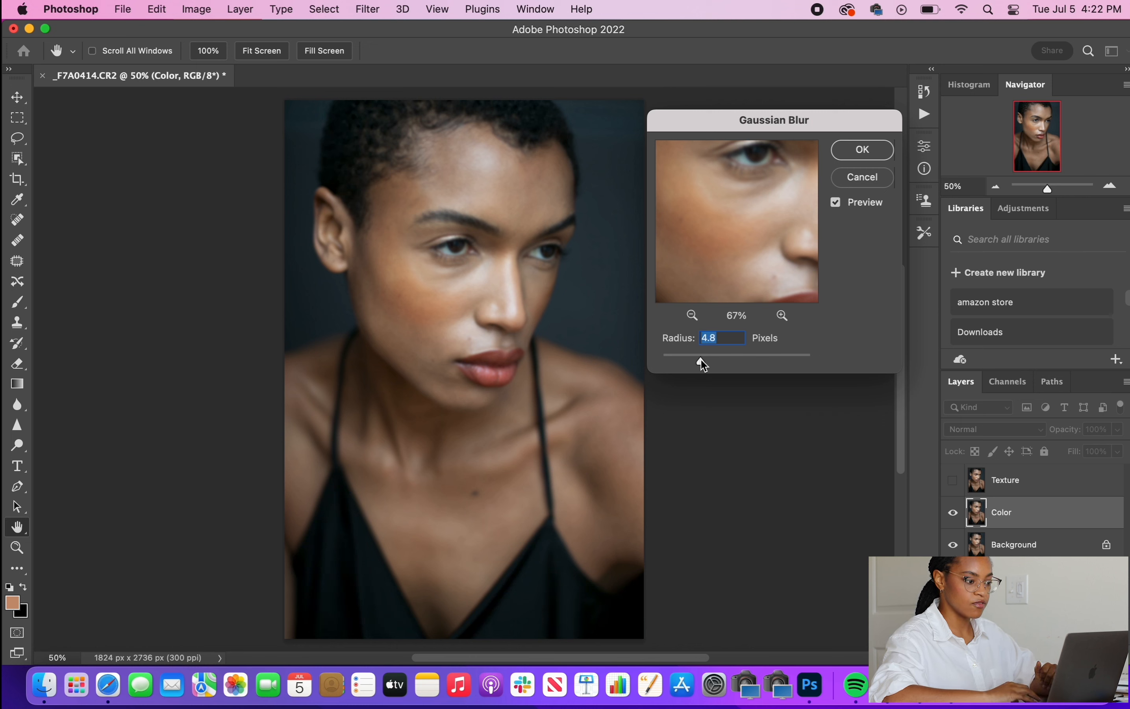
pyautogui.moveTo(711, 225)
pyautogui.mouseDown()
pyautogui.moveTo(754, 280)
pyautogui.moveTo(679, 282)
pyautogui.moveTo(716, 240)
pyautogui.mouseUp()
pyautogui.click(848, 158)
pyautogui.press('s')
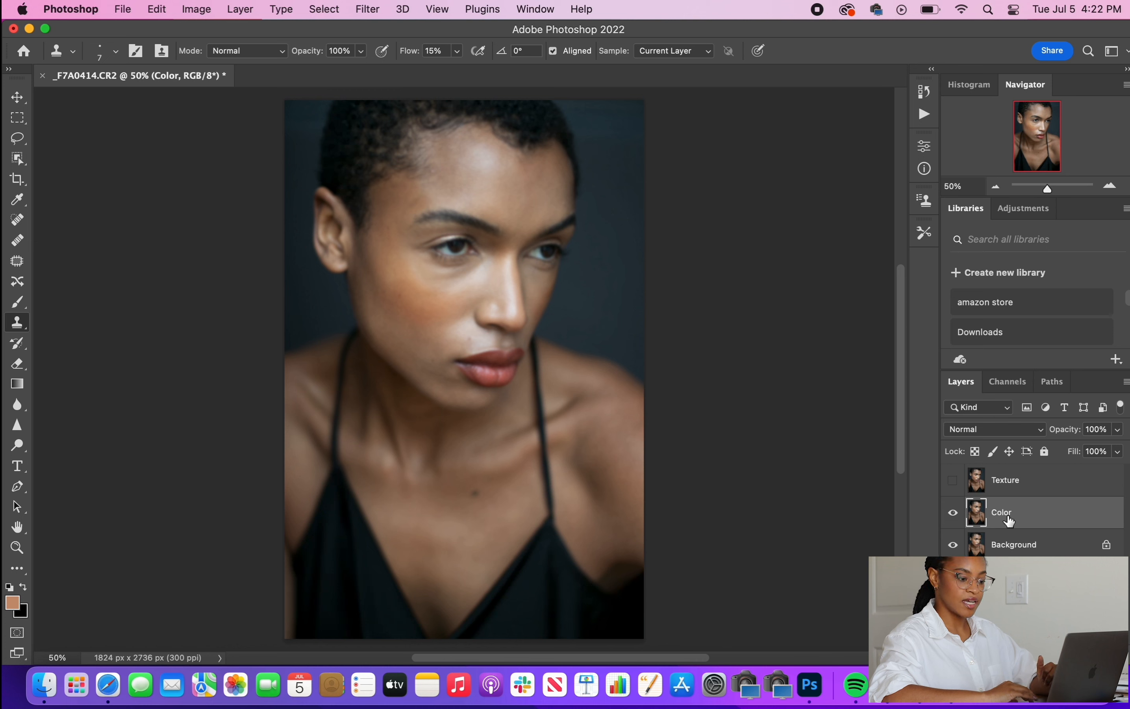
# - Show the Texture layer again and set up Apply Image on it with Color as the source layer and Subtract blending
pyautogui.click(1008, 489)
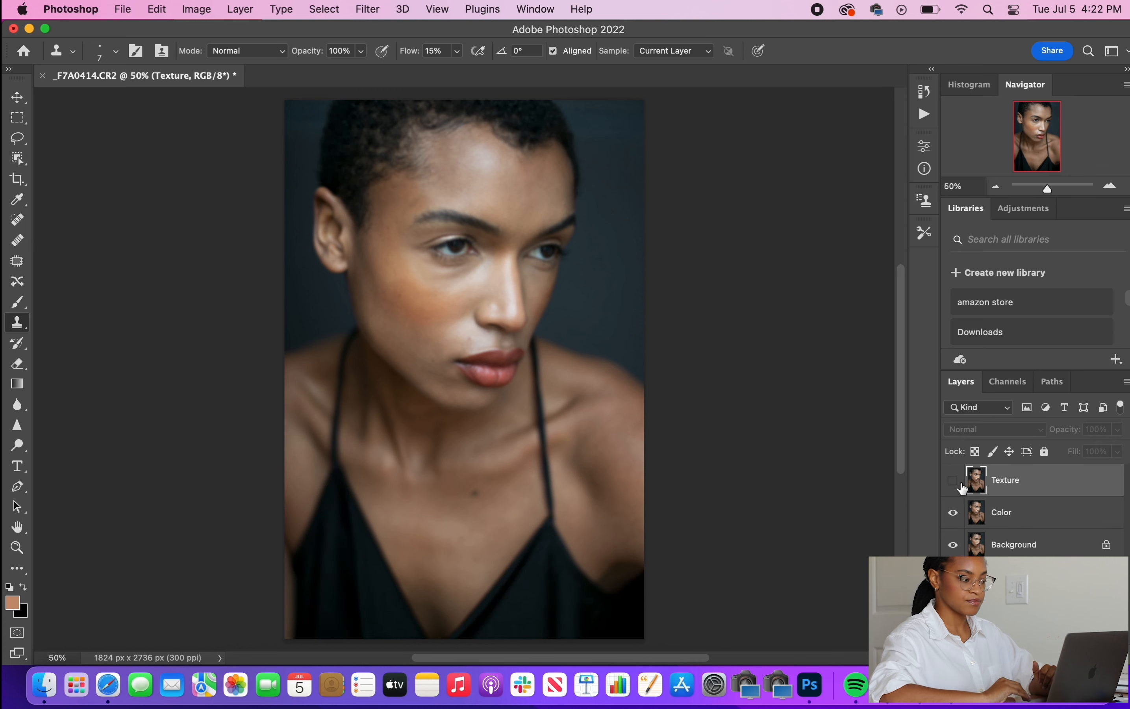
pyautogui.click(956, 483)
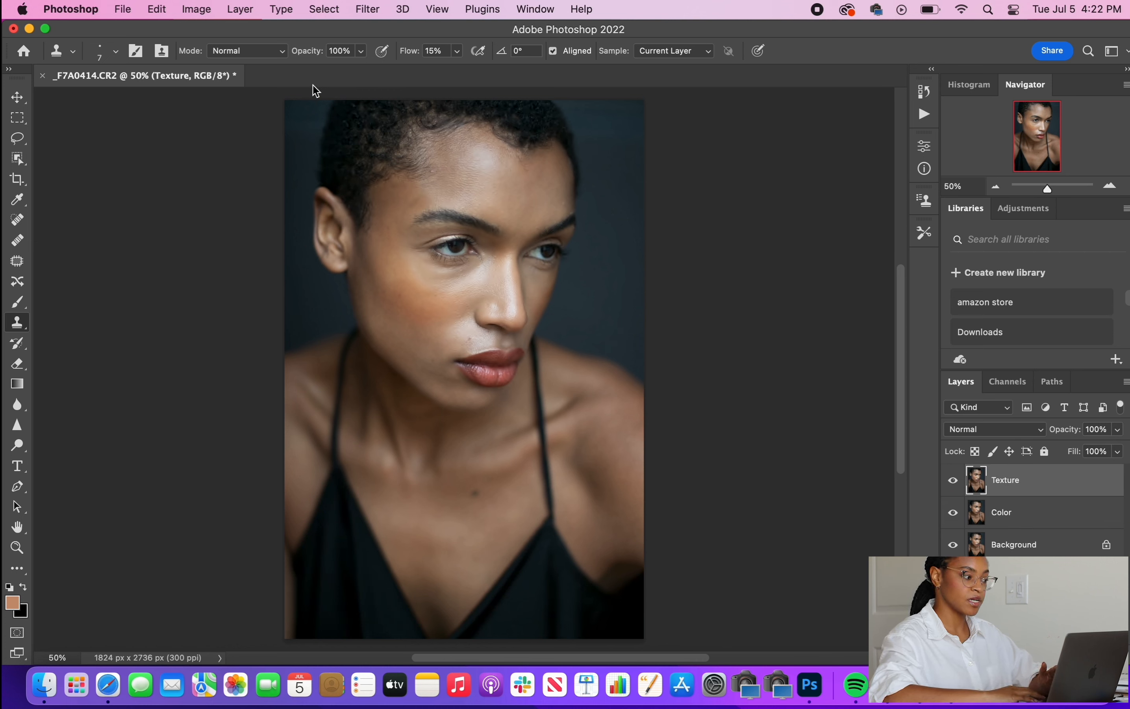
pyautogui.click(200, 8)
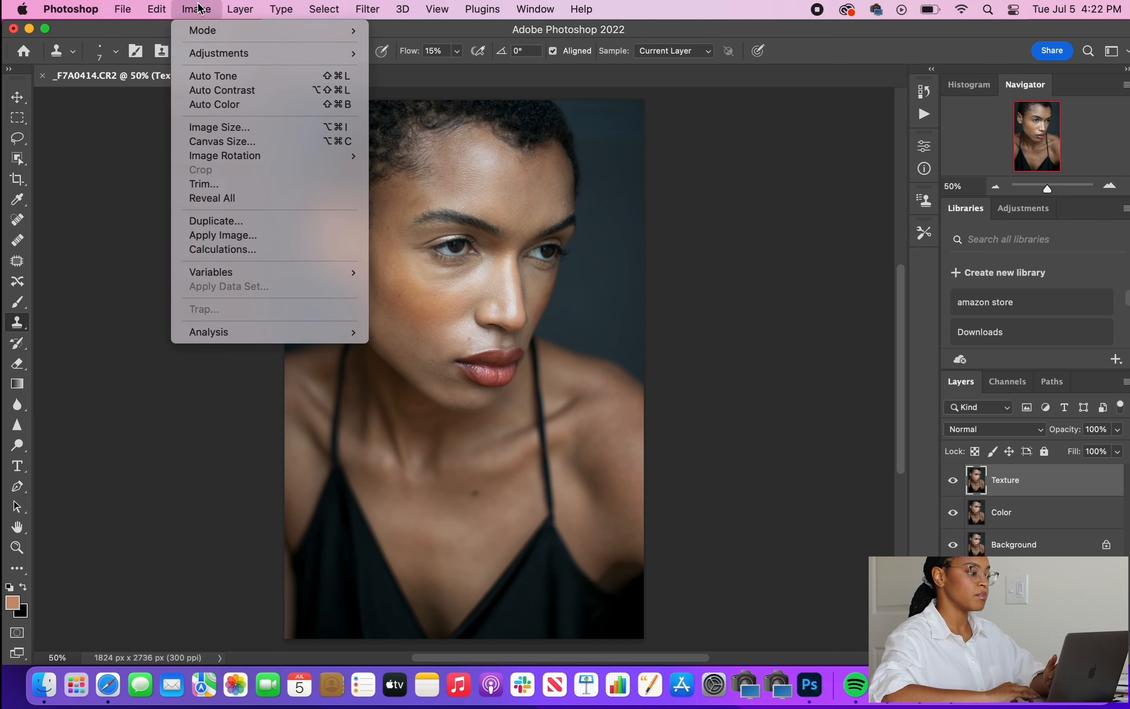
pyautogui.click(237, 235)
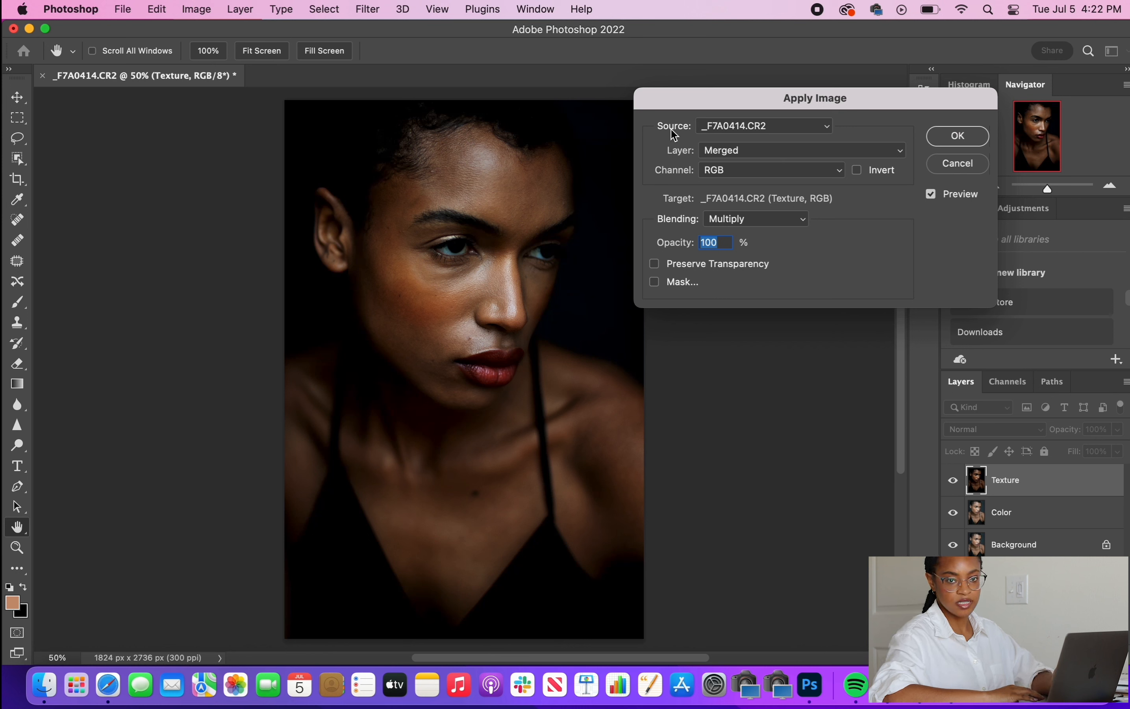
pyautogui.click(740, 150)
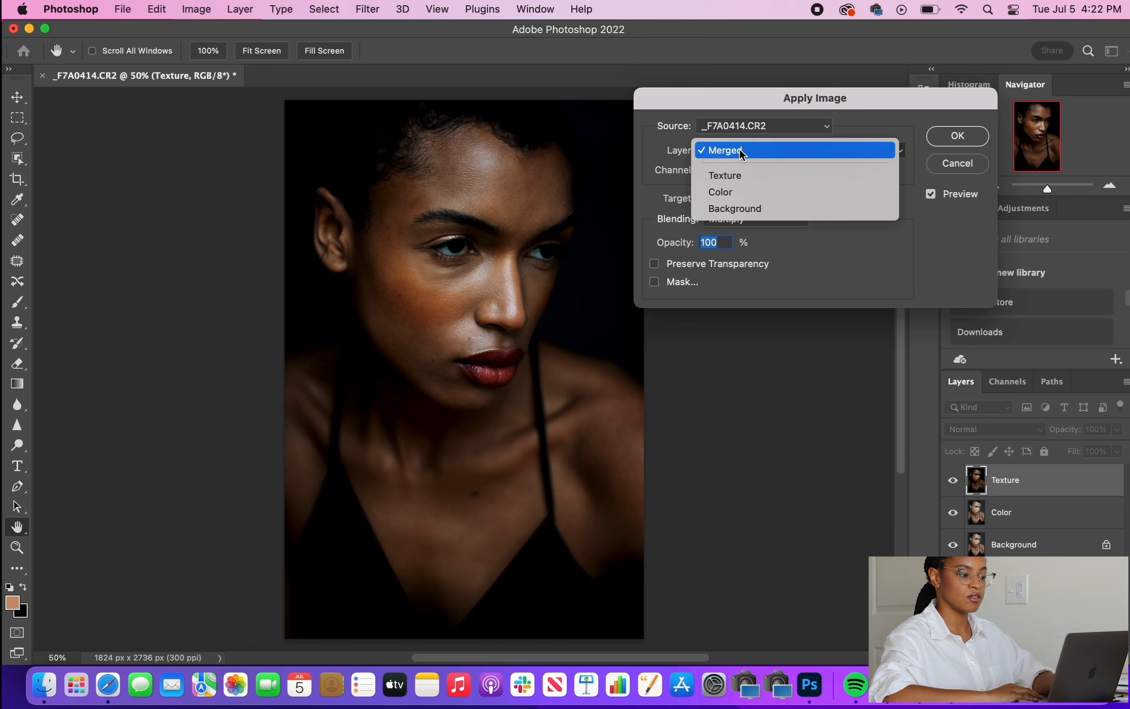
pyautogui.click(728, 192)
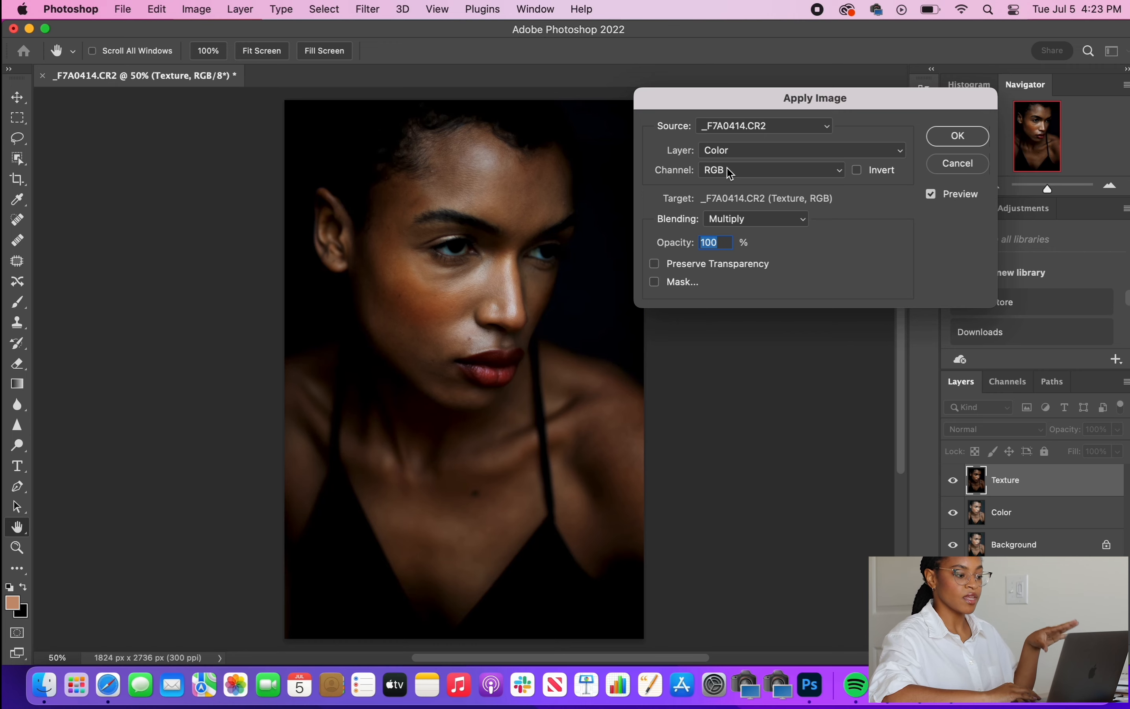
pyautogui.click(738, 221)
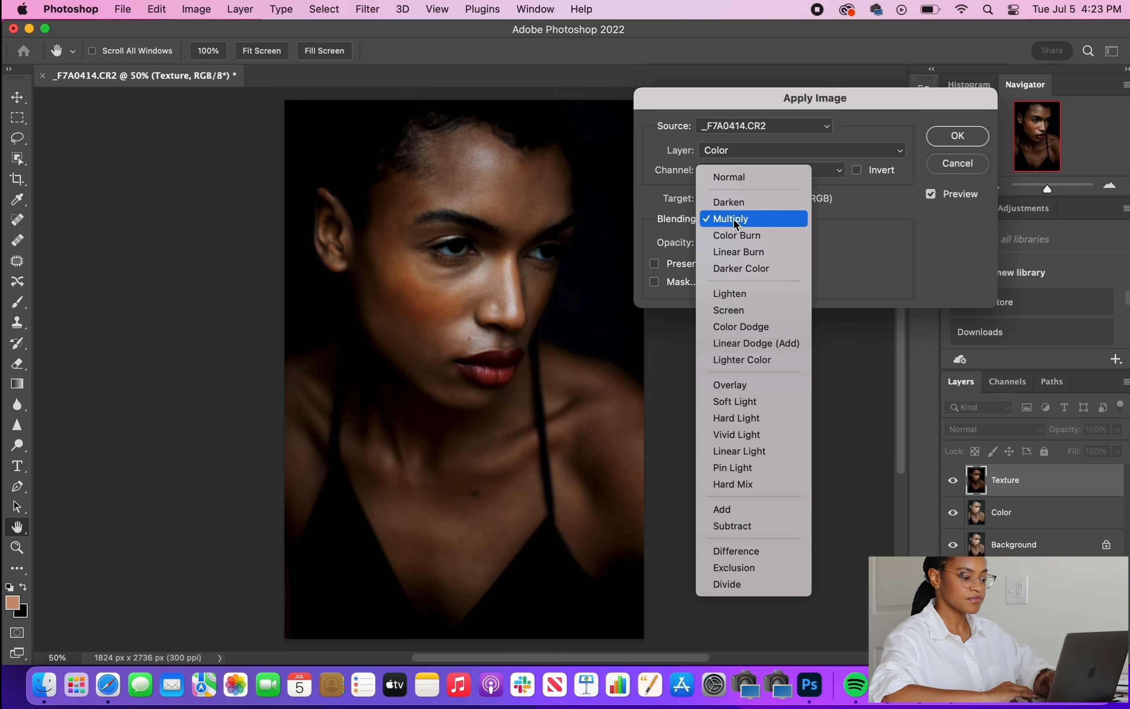
pyautogui.click(734, 526)
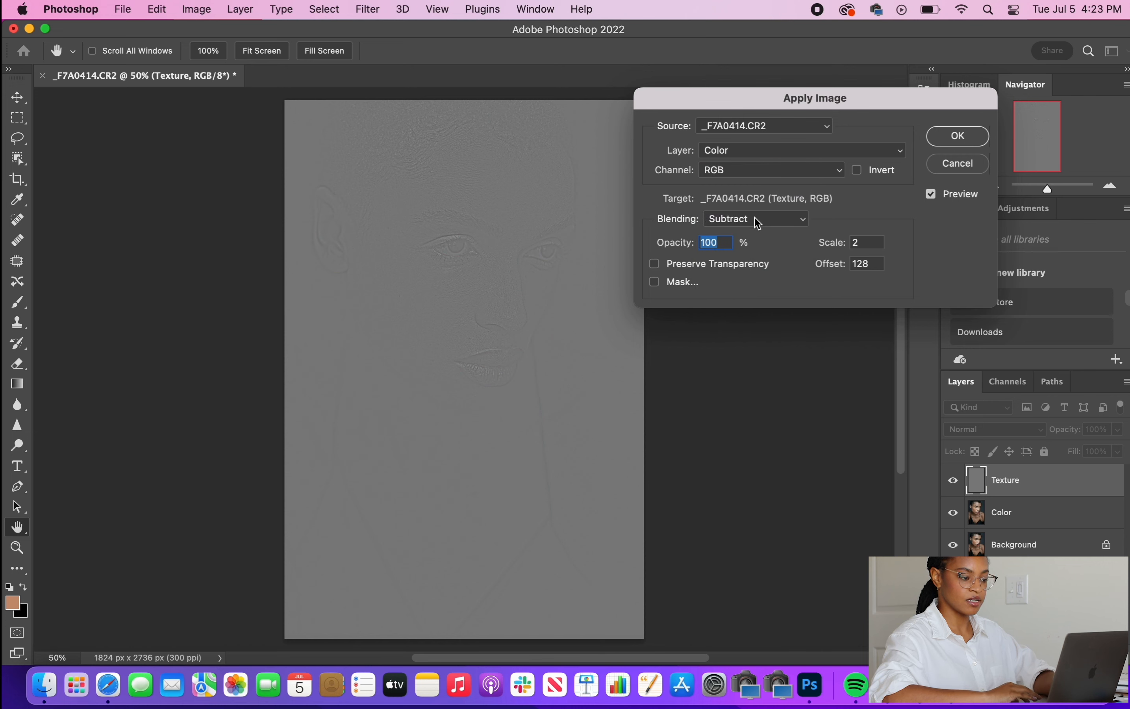
# - Enable Preserve Transparency and apply the image to the Texture layer with 100% opacity, scale 2 and offset 128
pyautogui.click(655, 263)
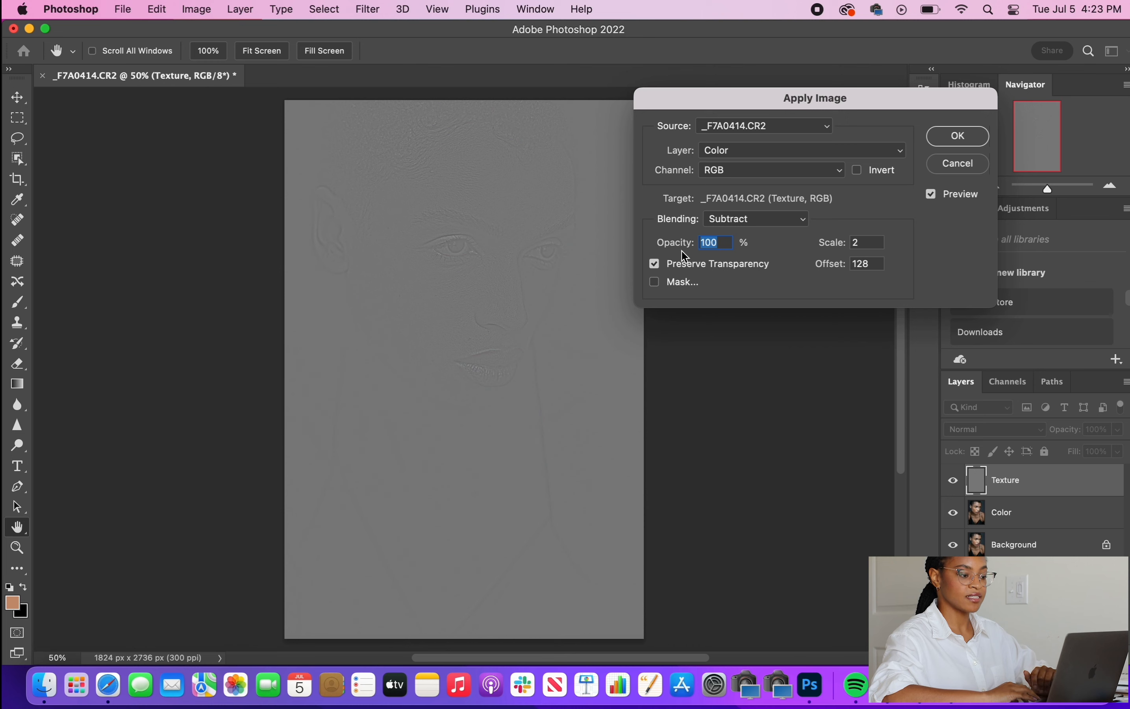
pyautogui.click(715, 243)
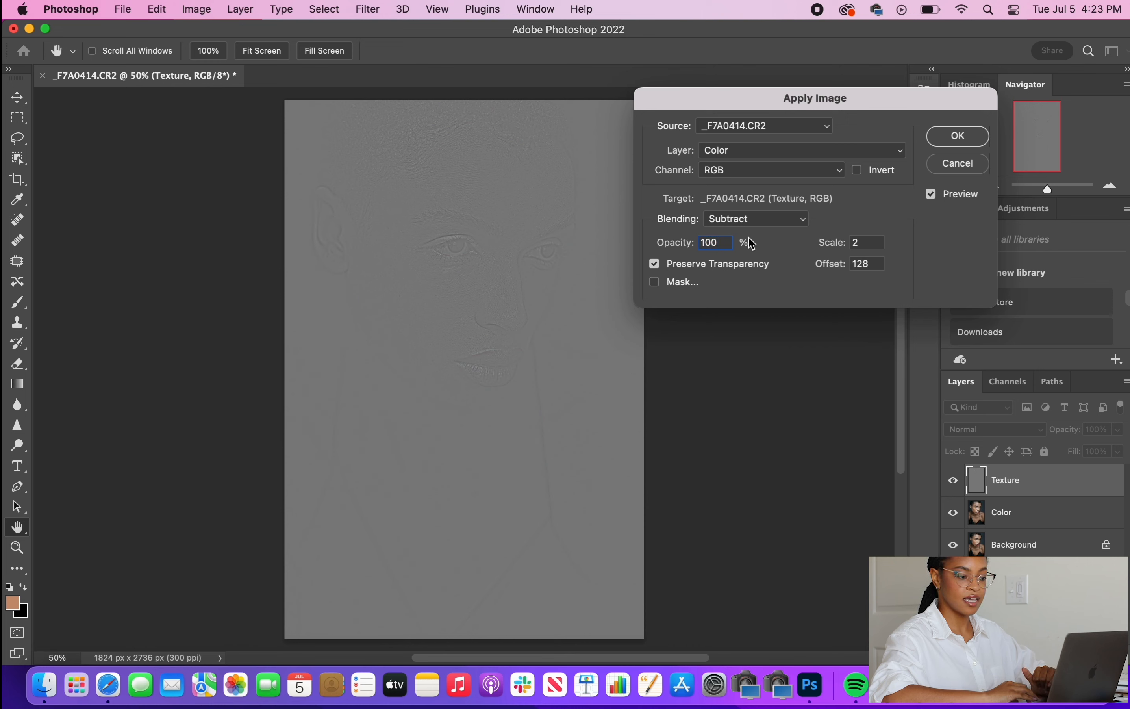
pyautogui.doubleClick(861, 243)
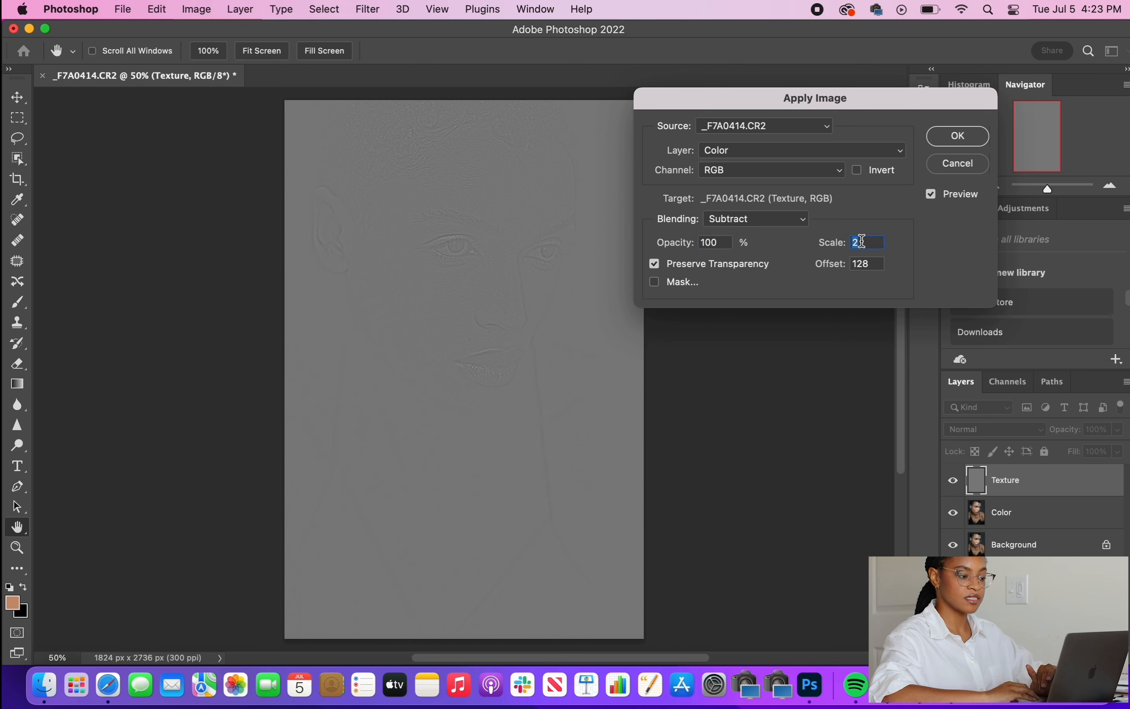
pyautogui.doubleClick(872, 261)
pyautogui.click(874, 263)
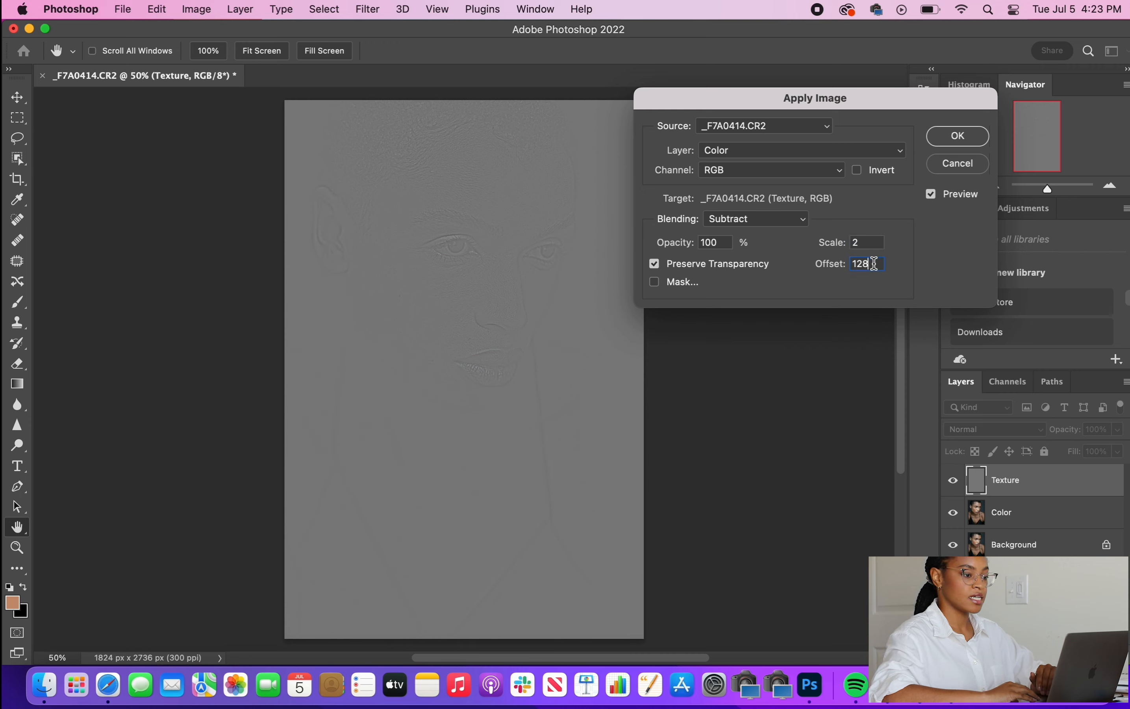
pyautogui.click(958, 136)
pyautogui.press('s')
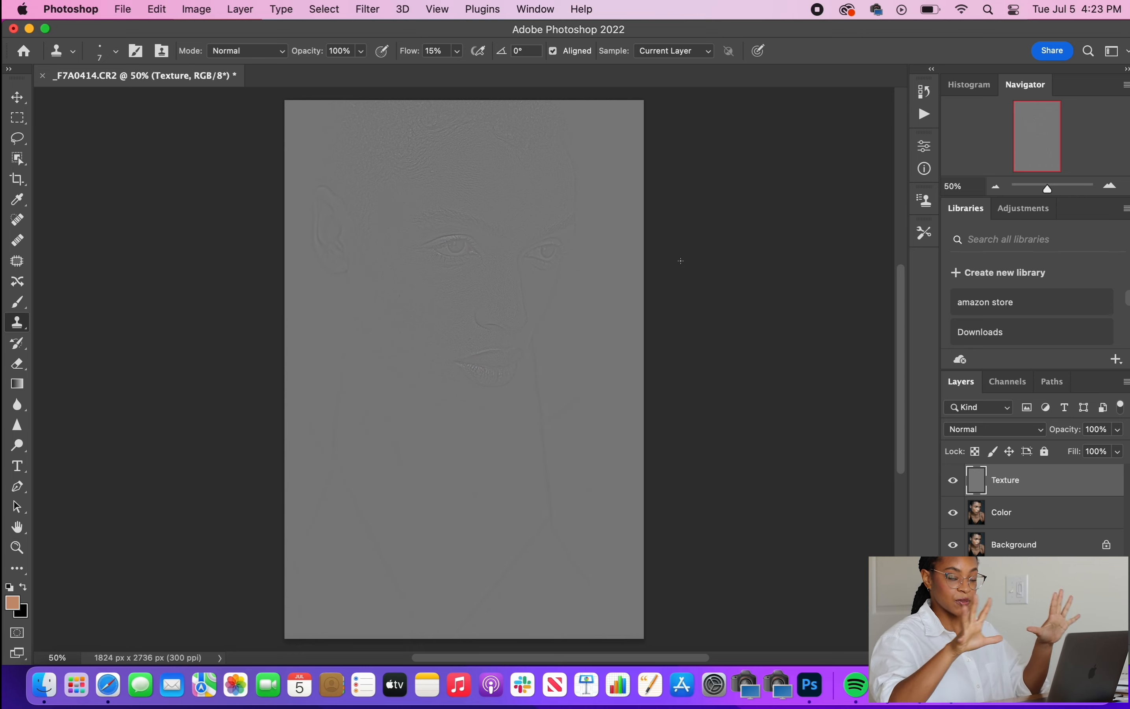
# - Set the Texture layer's blending mode to Linear Light
pyautogui.click(1039, 434)
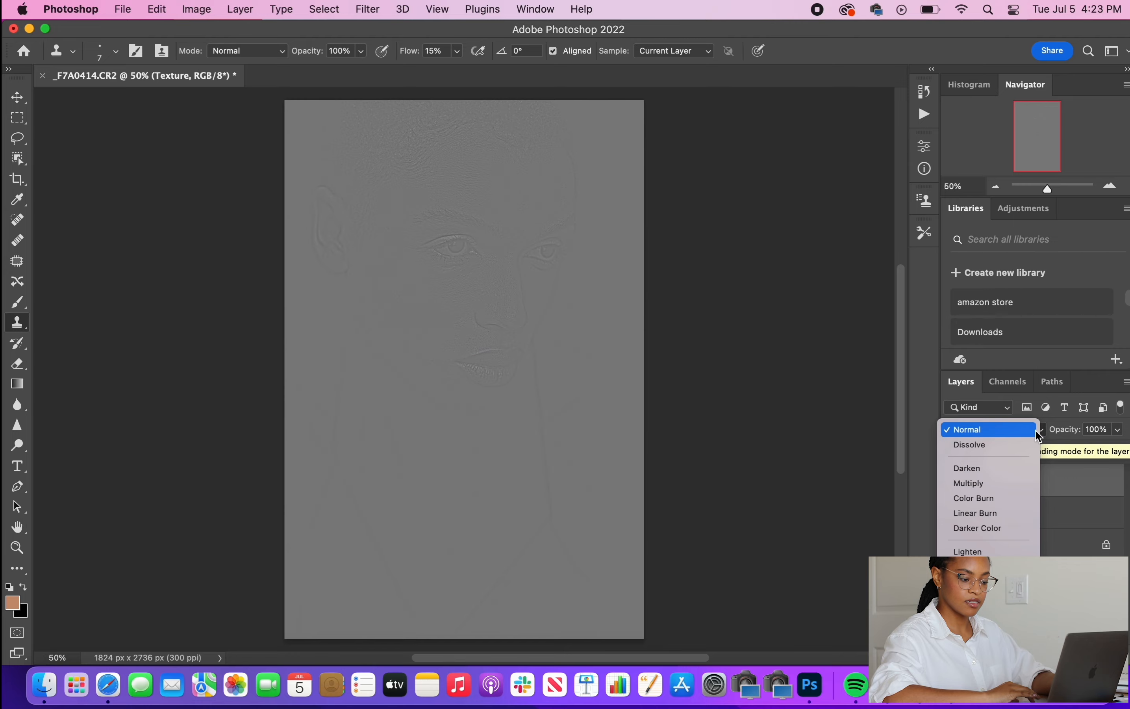
pyautogui.scroll(-2, 989, 497)
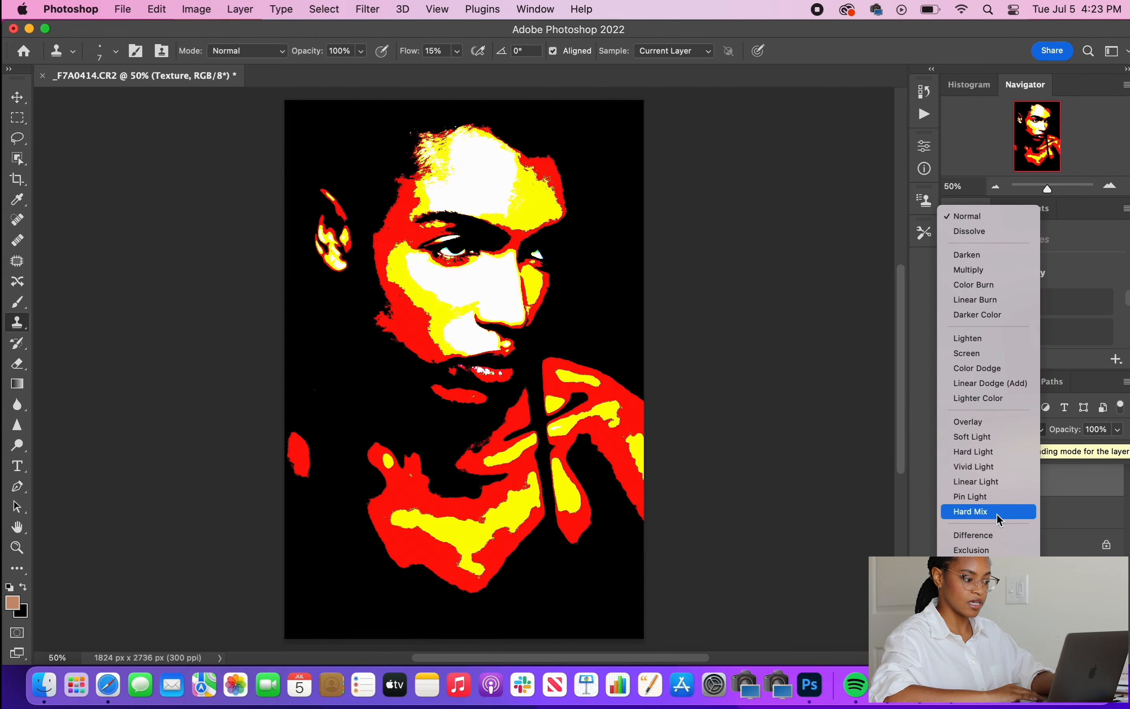
pyautogui.click(990, 482)
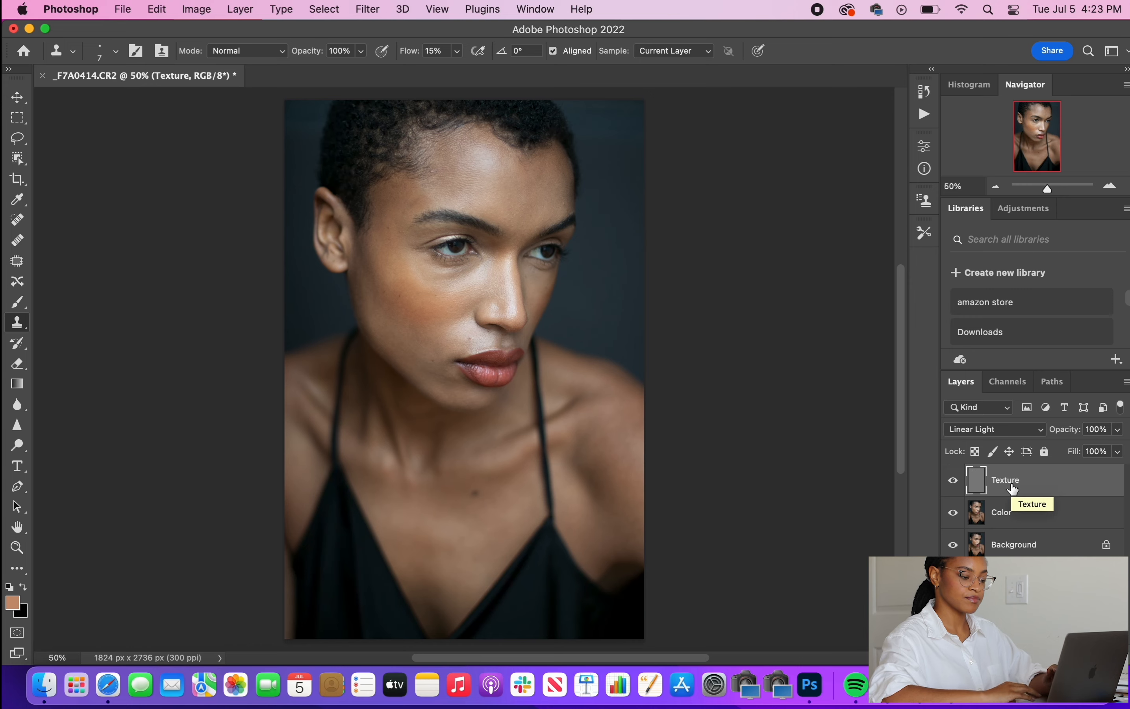
# - Hide the Texture layer and examine the blurred skin around the eye, cheek and mouth on the Color layer
pyautogui.click(954, 480)
pyautogui.scroll(5, 535, 273)
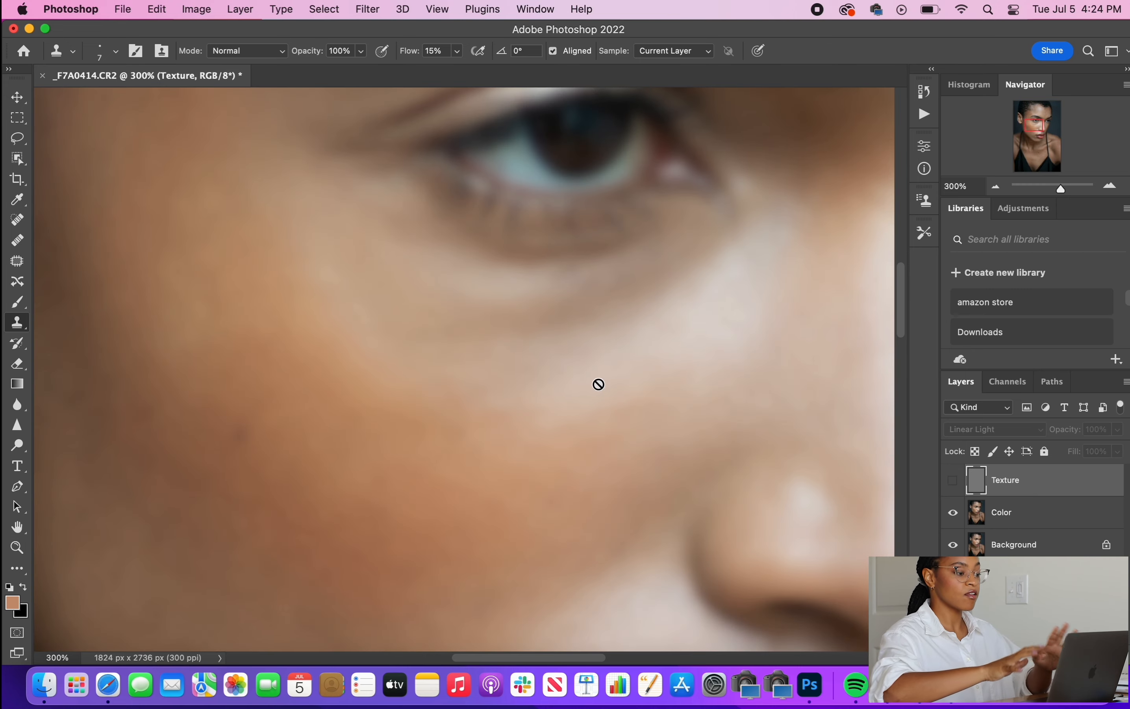
pyautogui.scroll(-10, 599, 384)
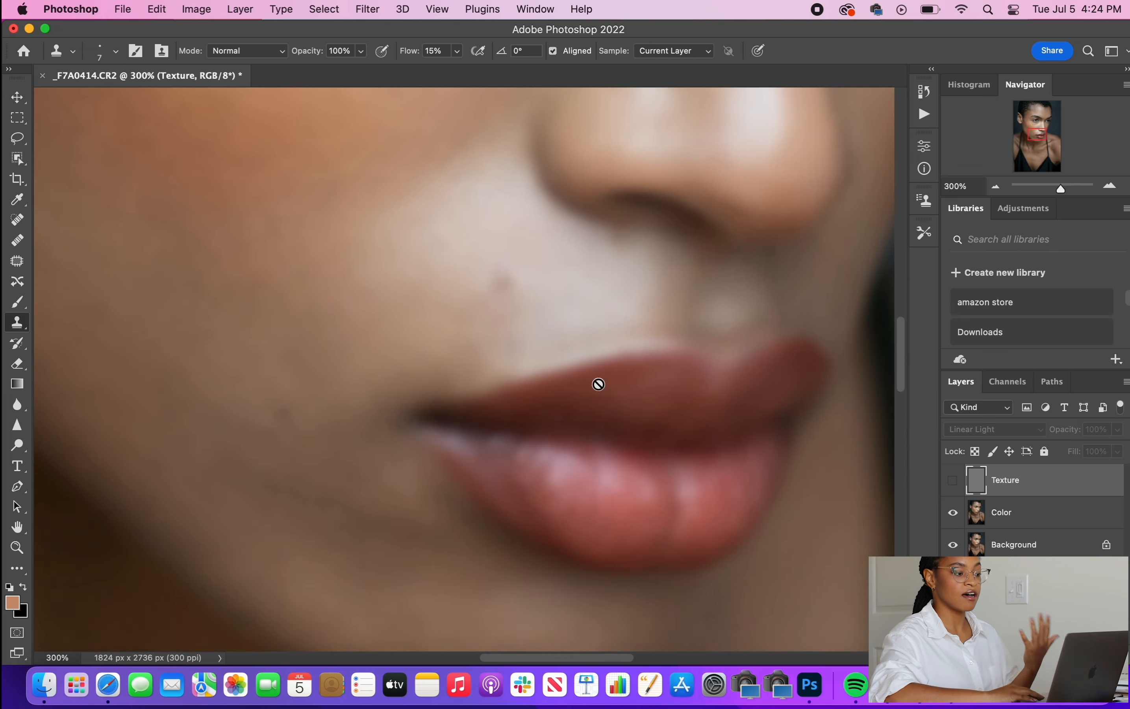
# - Examine the blurred skin on the Color layer across the cheek, forehead and eye area
pyautogui.hscroll(-8, 599, 384)
pyautogui.scroll(4, 599, 385)
pyautogui.scroll(8, 599, 384)
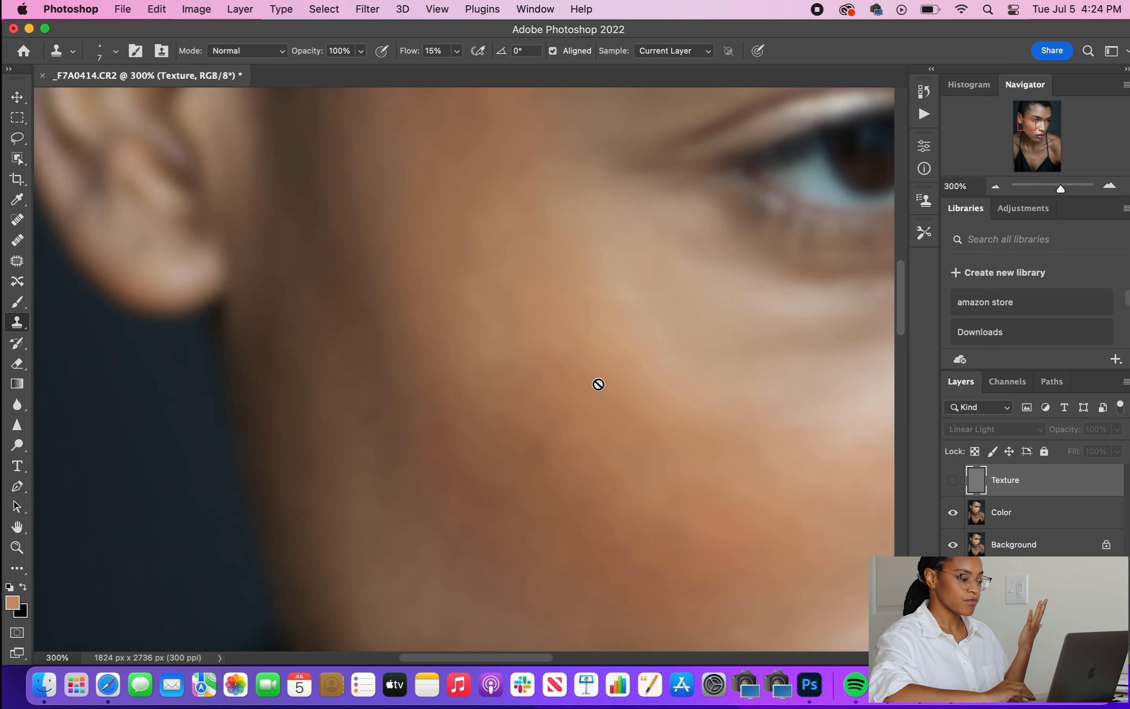
pyautogui.scroll(8, 599, 384)
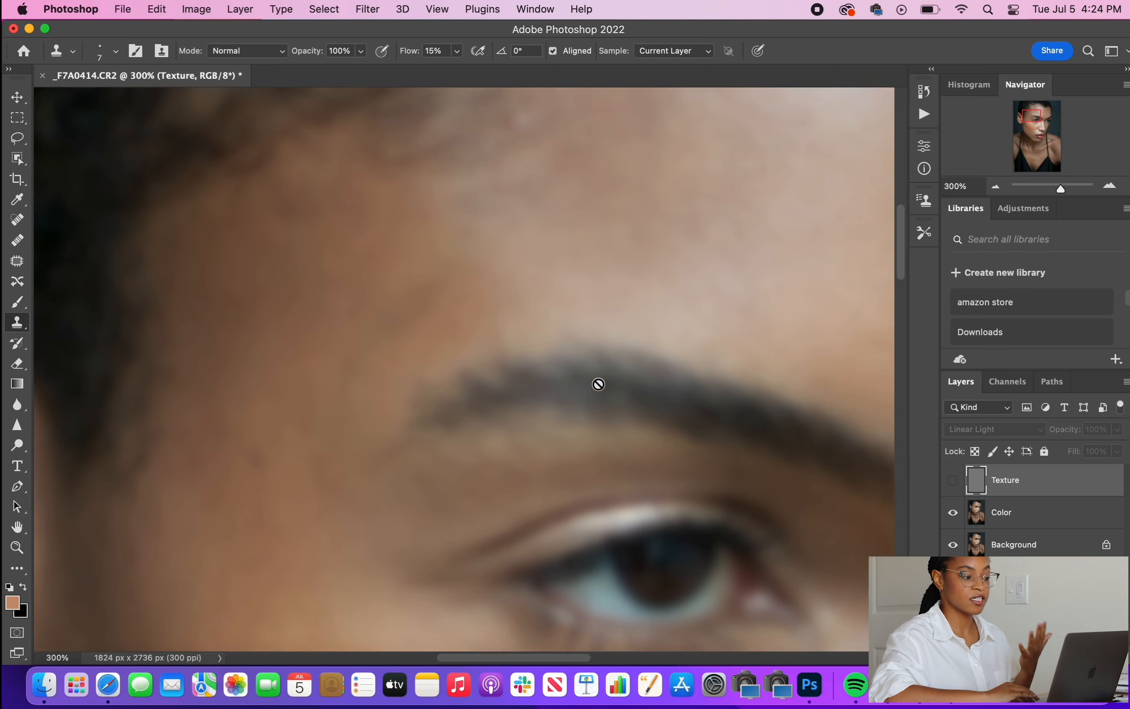
pyautogui.hscroll(3, 599, 385)
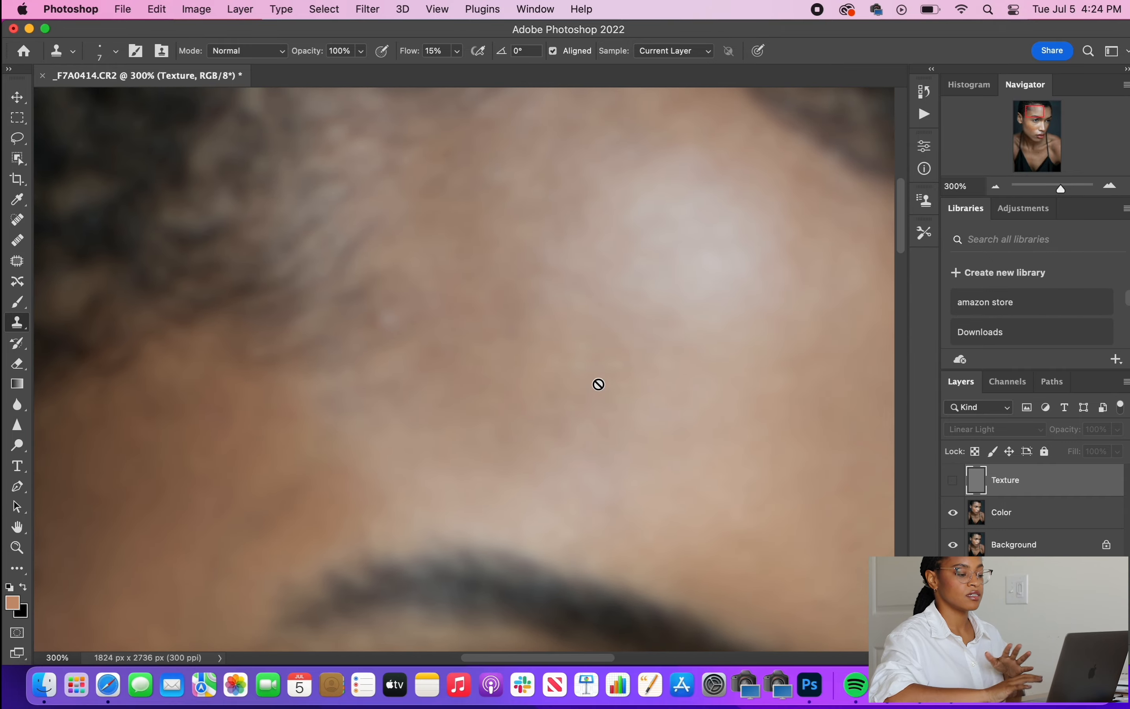
pyautogui.hscroll(3, 599, 385)
pyautogui.scroll(-2, 599, 385)
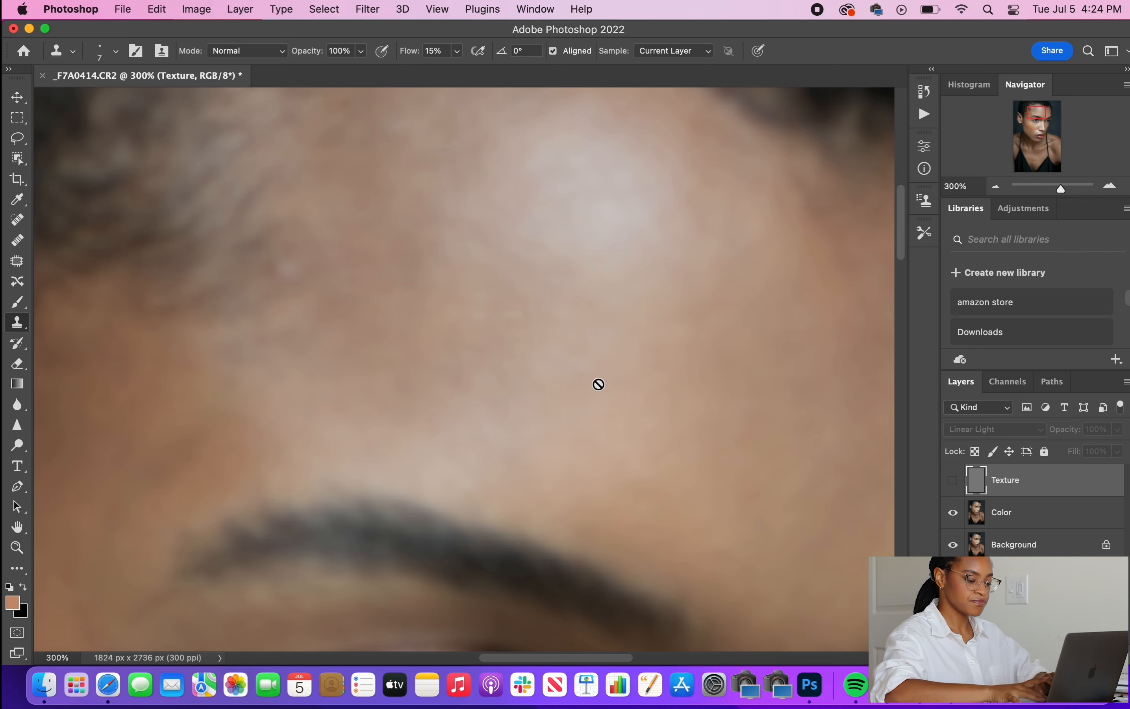
pyautogui.press('super+minus')
pyautogui.scroll(-10, 598, 382)
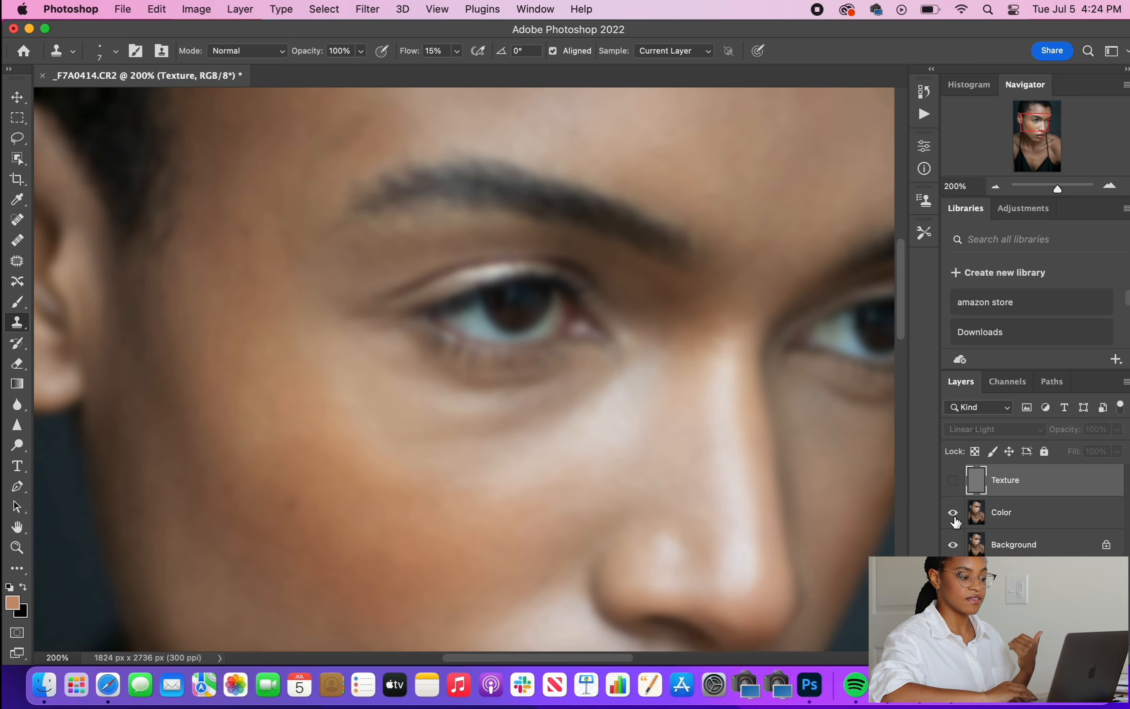
# - Hide the Color layer, show the Texture layer and examine the skin texture on the cheek, nose, eyes and forehead
pyautogui.click(954, 512)
pyautogui.click(954, 480)
pyautogui.scroll(-2, 468, 370)
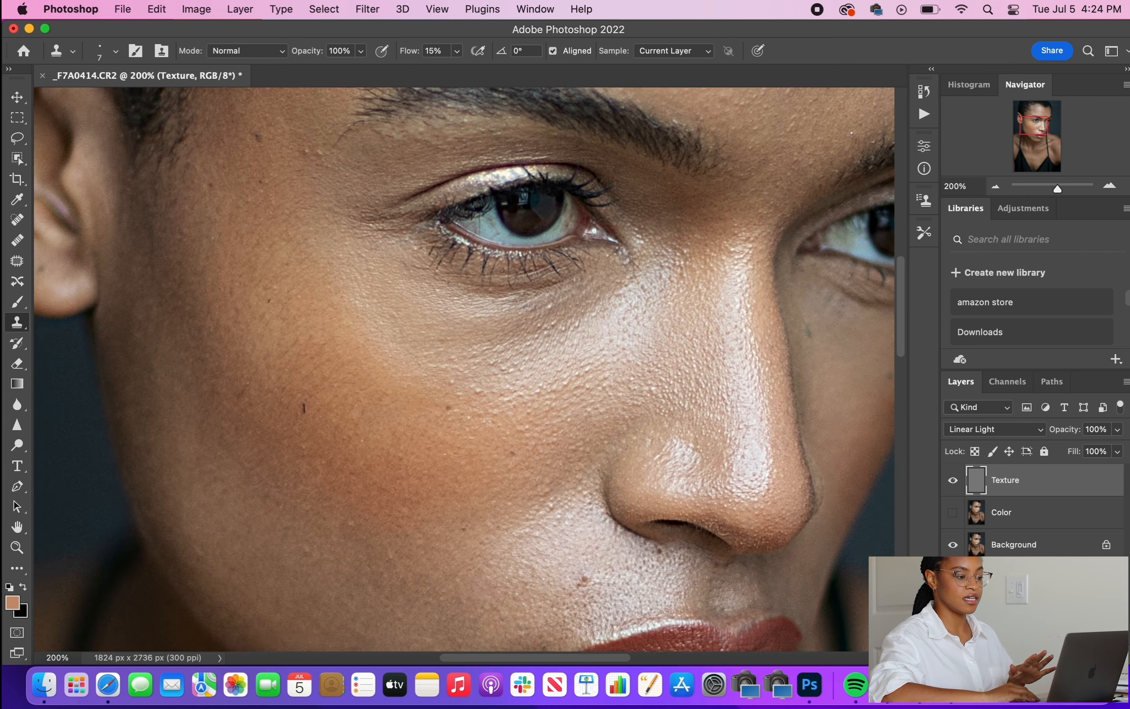
pyautogui.scroll(-2, 700, 527)
pyautogui.scroll(2, 699, 527)
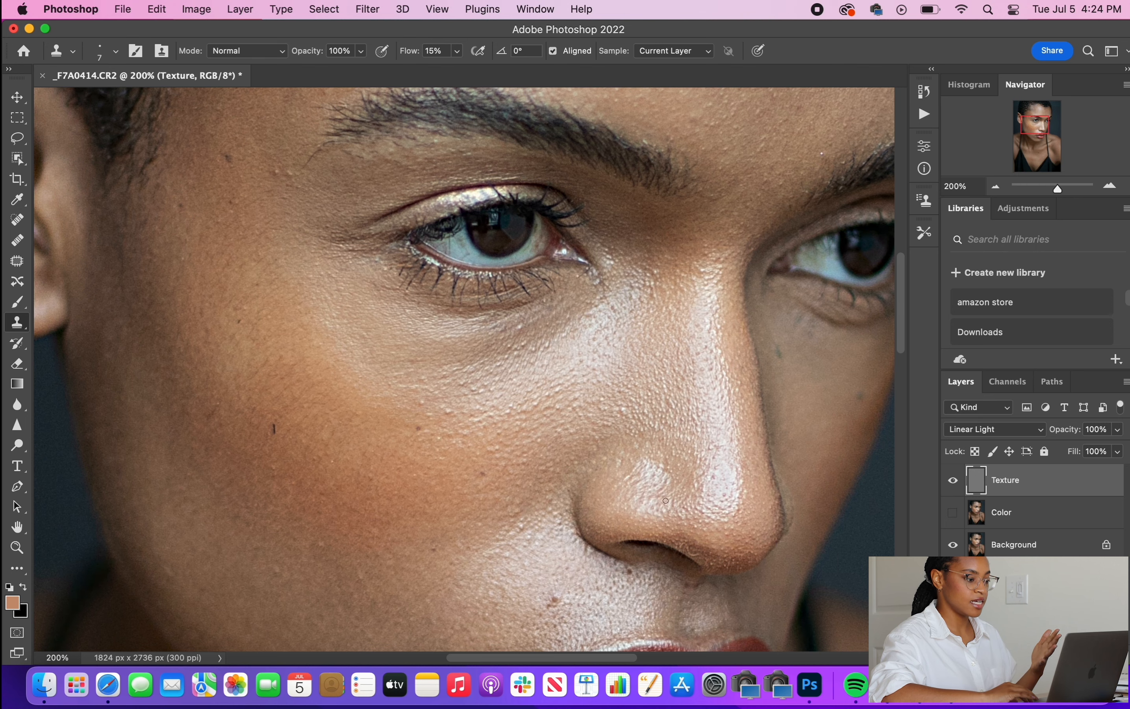
pyautogui.scroll(6, 666, 500)
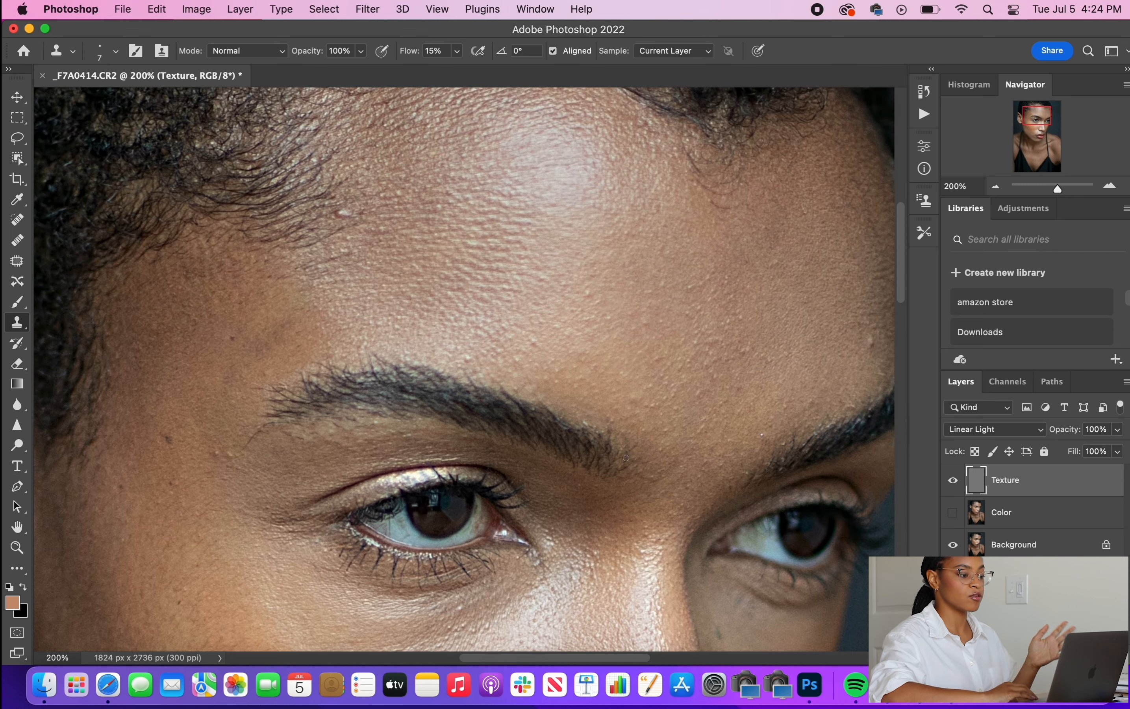
pyautogui.scroll(-7, 626, 458)
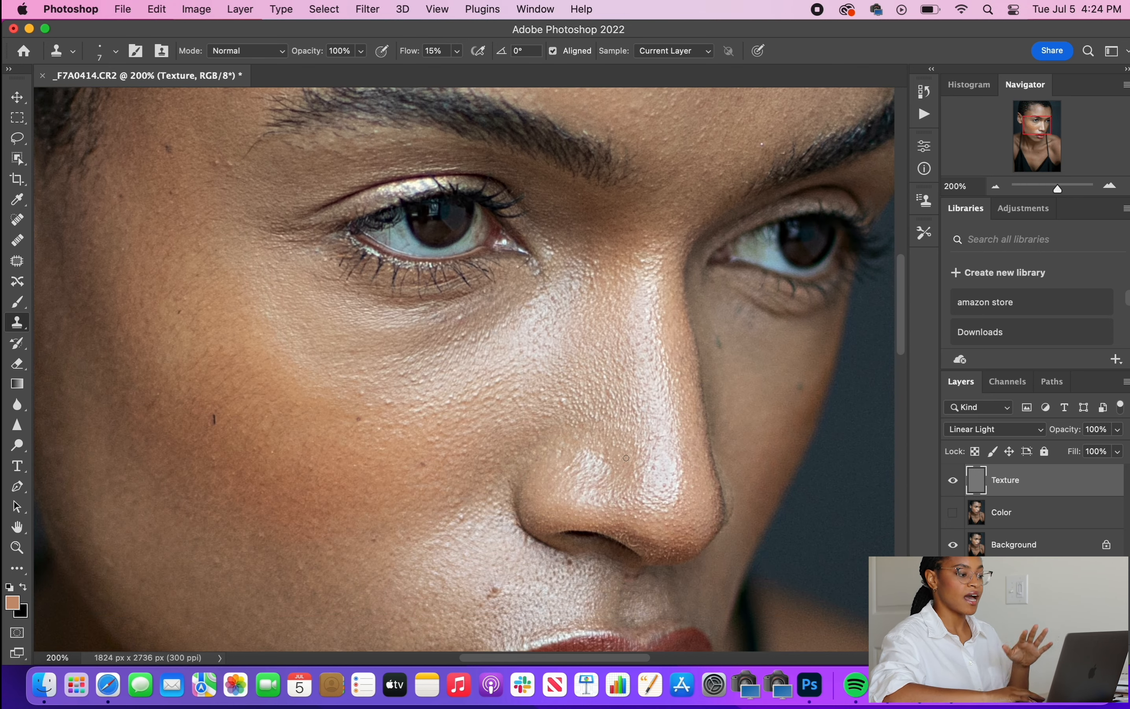
pyautogui.scroll(7, 507, 249)
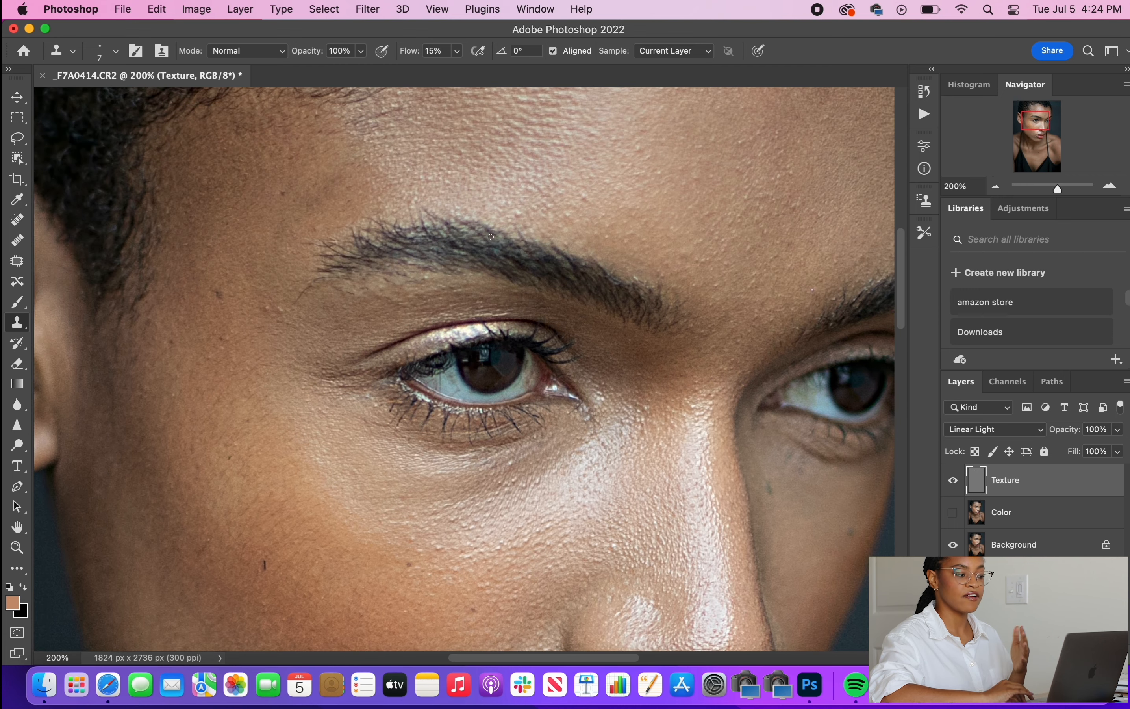
pyautogui.hscroll(-4, 497, 241)
pyautogui.scroll(1, 491, 236)
pyautogui.hscroll(1, 491, 237)
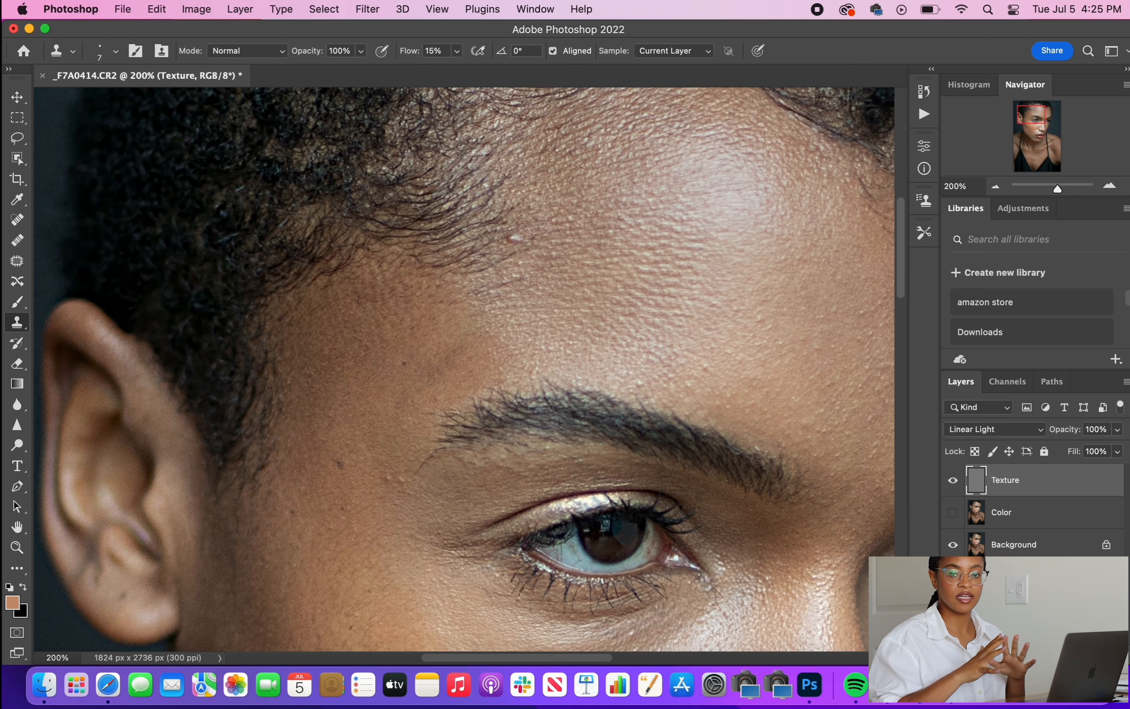
# - Show the Color layer again and group it with the Texture layer
pyautogui.press('super+minus')
pyautogui.press('super+minus')
pyautogui.click(953, 512)
pyautogui.click(989, 520)
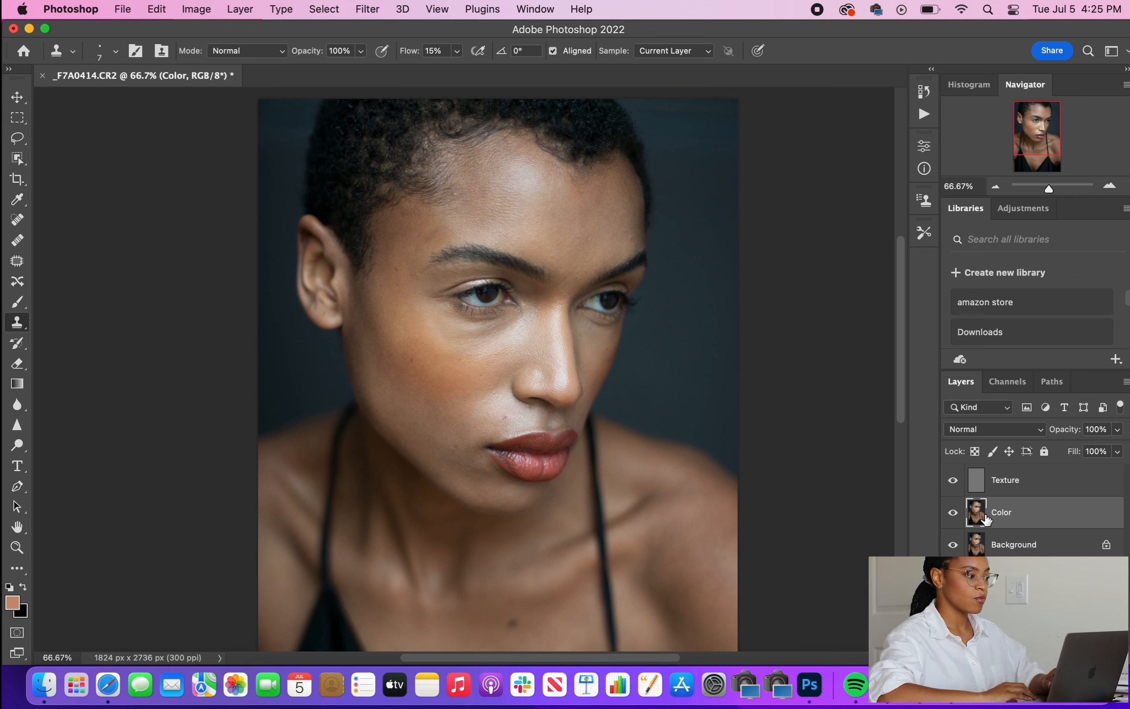
pyautogui.keyDown('shift'); pyautogui.click(1045, 480); pyautogui.keyUp('shift')
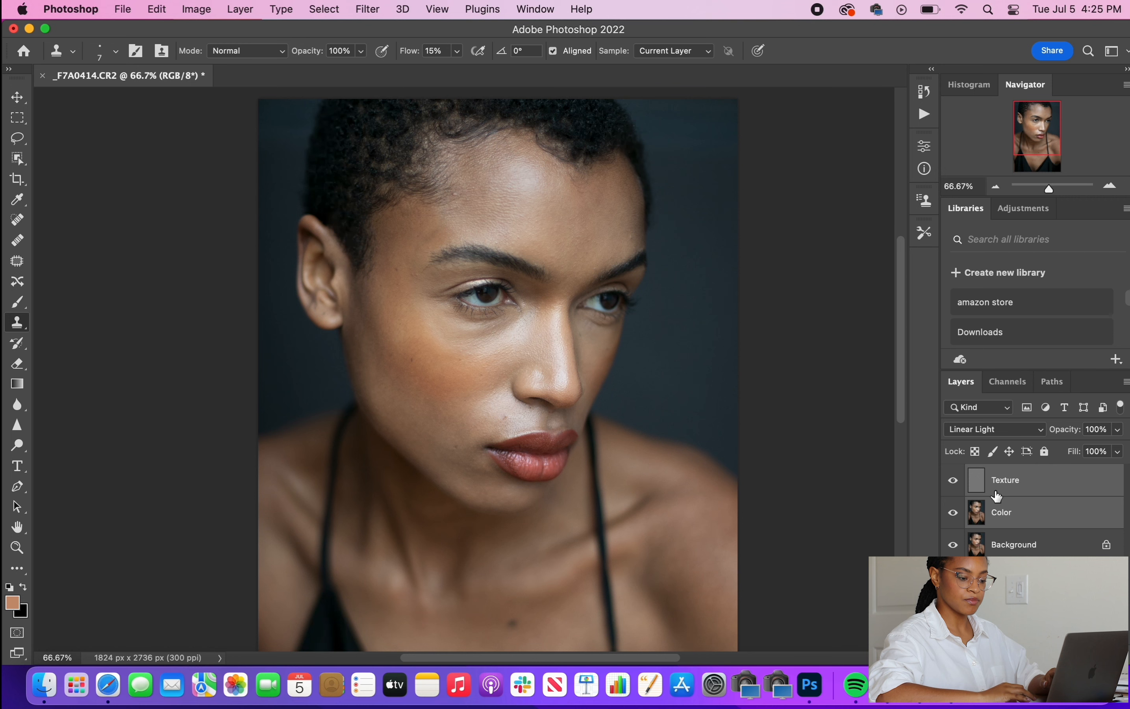
pyautogui.press('super+g')
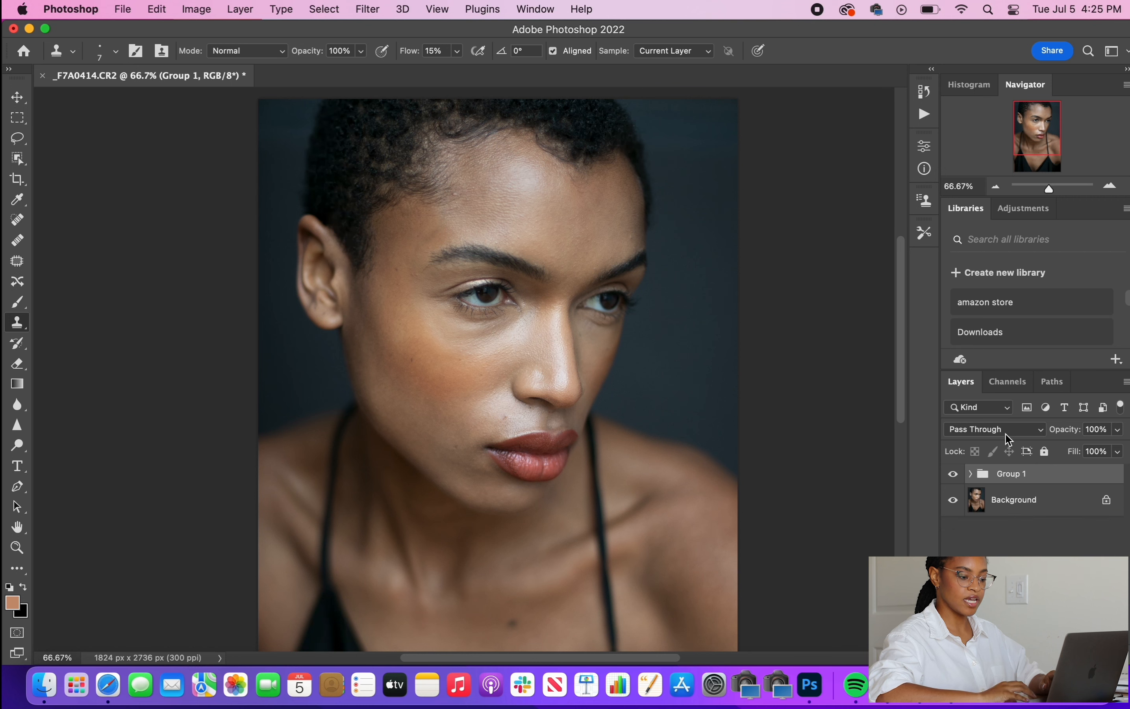
# - Rename the new layer group as Frequency Separation
pyautogui.doubleClick(1007, 473)
pyautogui.write('Freqency')
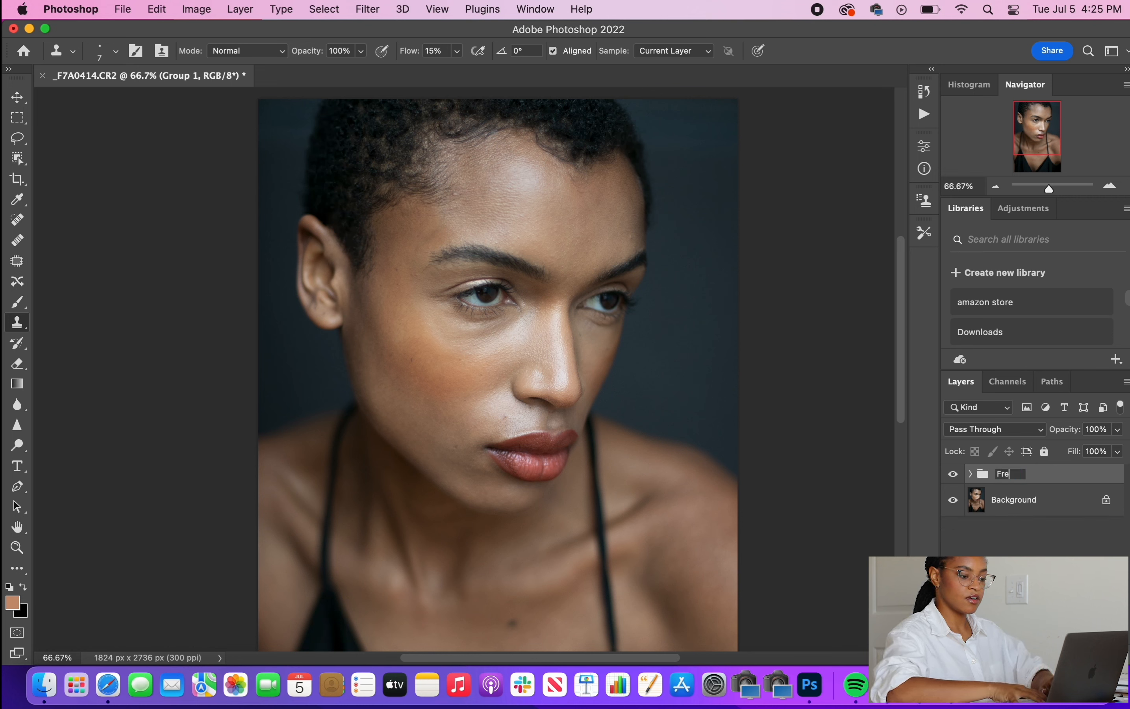
pyautogui.press('BackSpace')
pyautogui.press('BackSpace')
pyautogui.press('BackSpace')
pyautogui.press('BackSpace')
pyautogui.press('BackSpace')
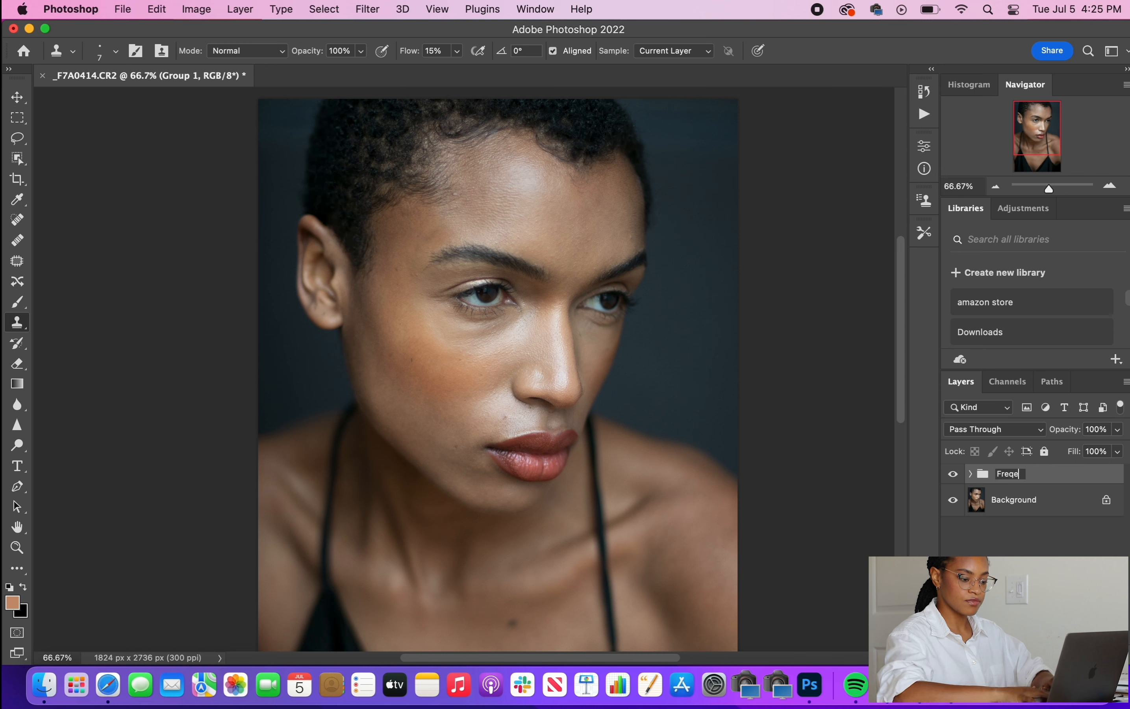
pyautogui.write('quency Spe')
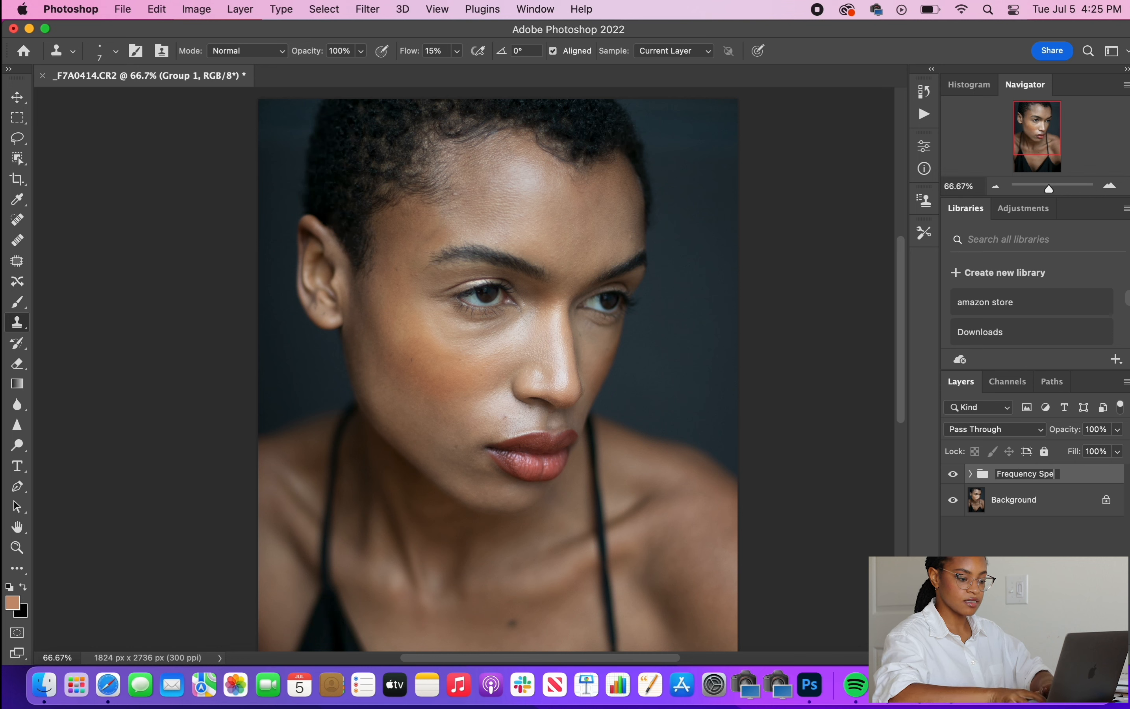
pyautogui.press('BackSpace')
pyautogui.press('BackSpace')
pyautogui.press('BackSpace')
pyautogui.write('S')
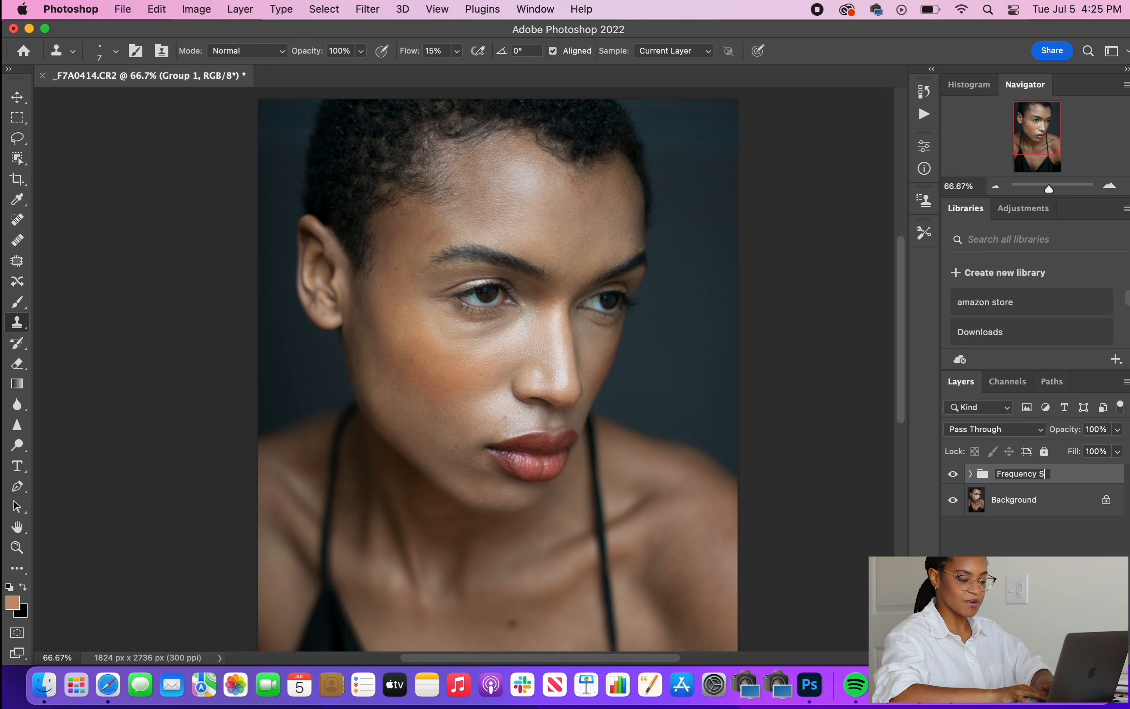
pyautogui.write('eparation')
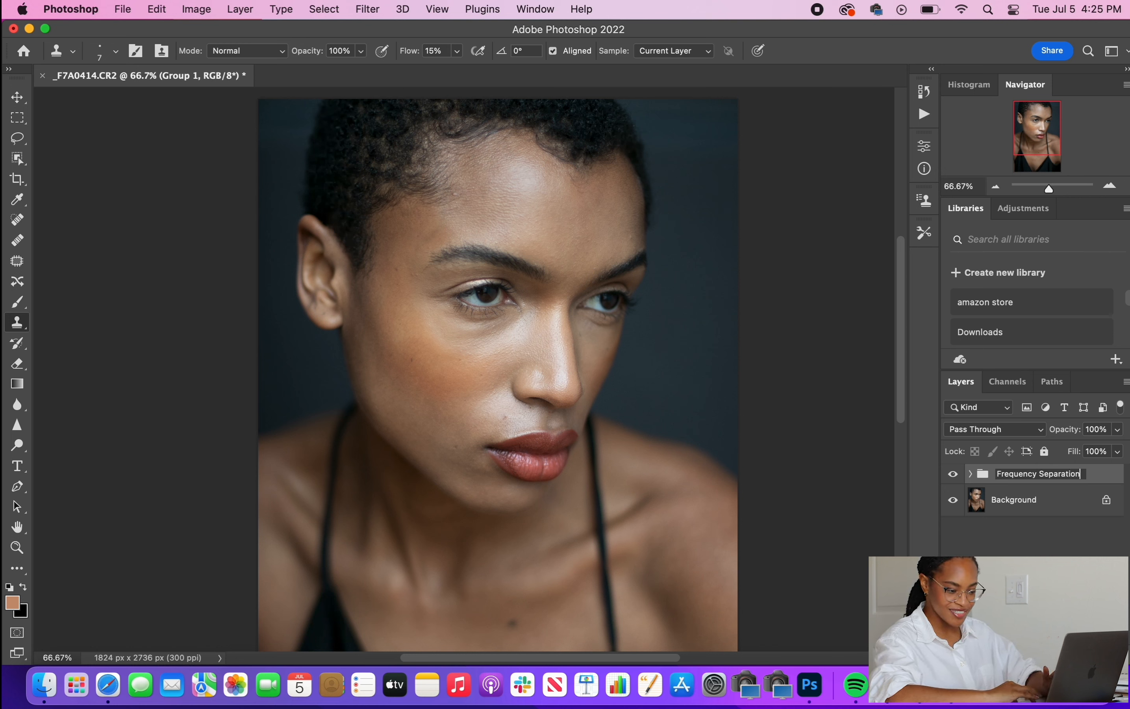
pyautogui.press('Return')
# - Expand the Frequency Separation group and duplicate the Color layer inside it
pyautogui.click(972, 474)
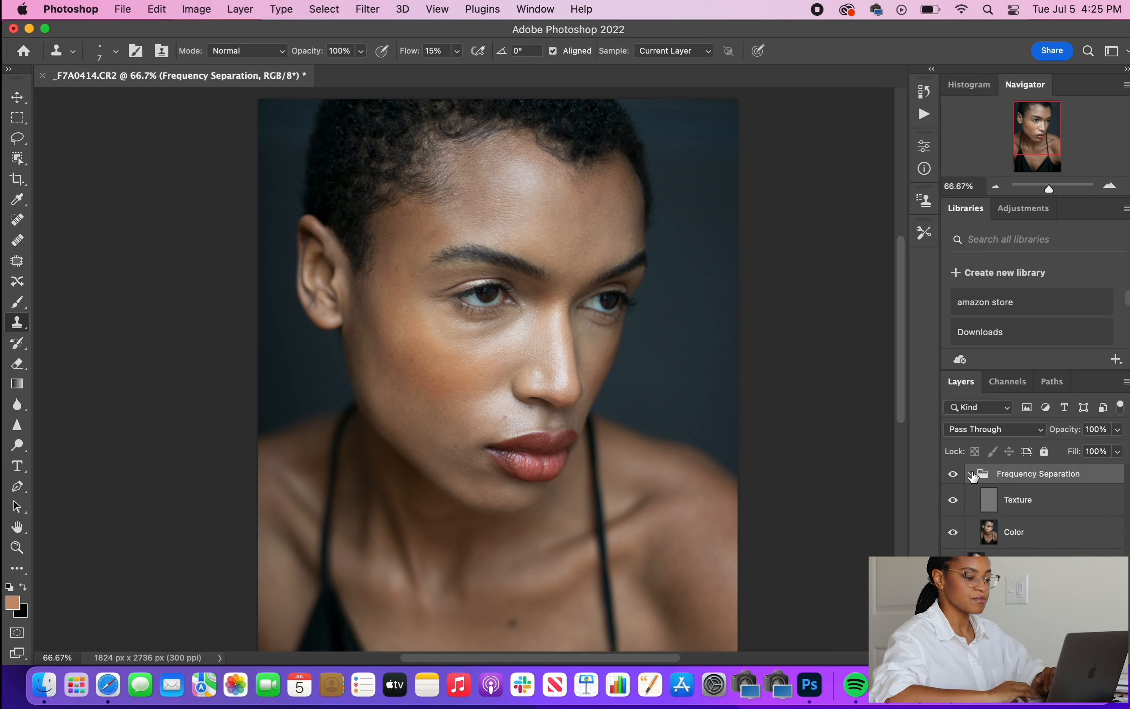
pyautogui.click(999, 538)
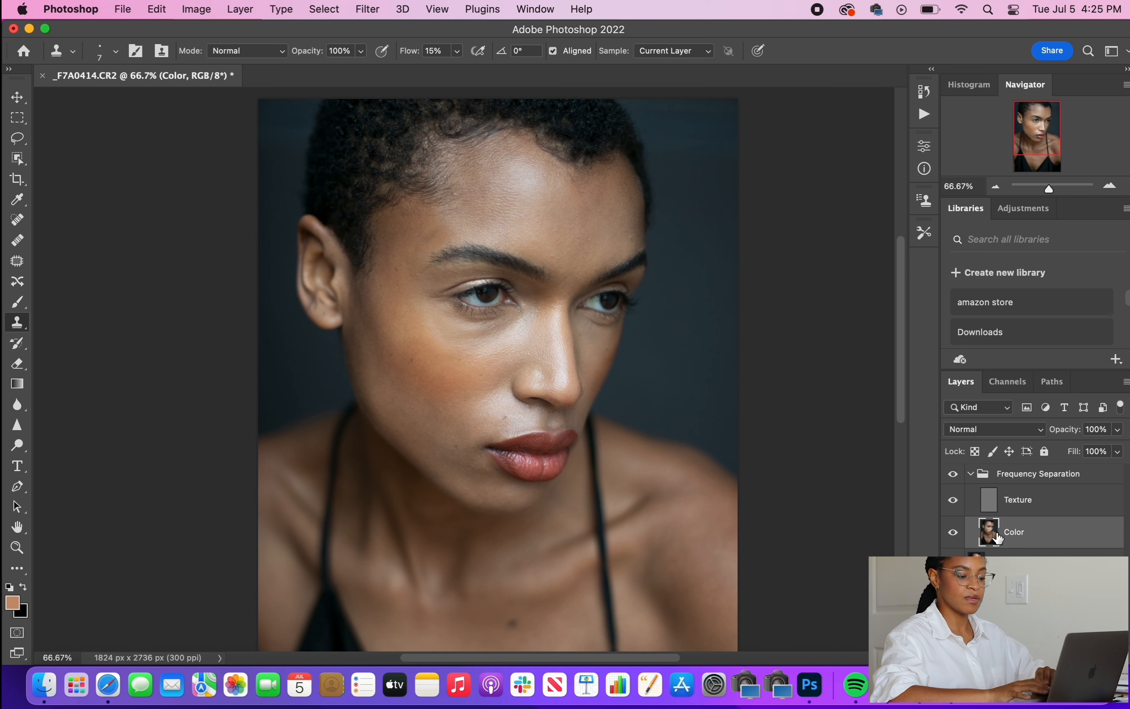
pyautogui.press('super+j')
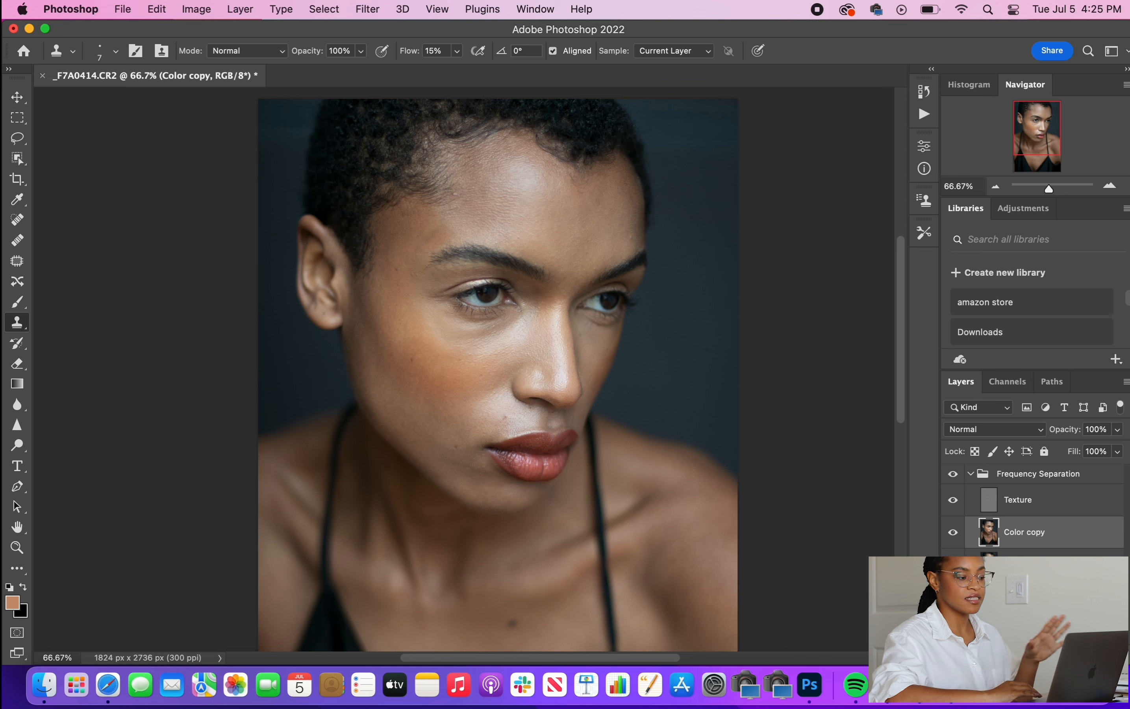
# - Collapse the Frequency Separation group and delete it with its contents, leaving only the Background layer
pyautogui.click(972, 474)
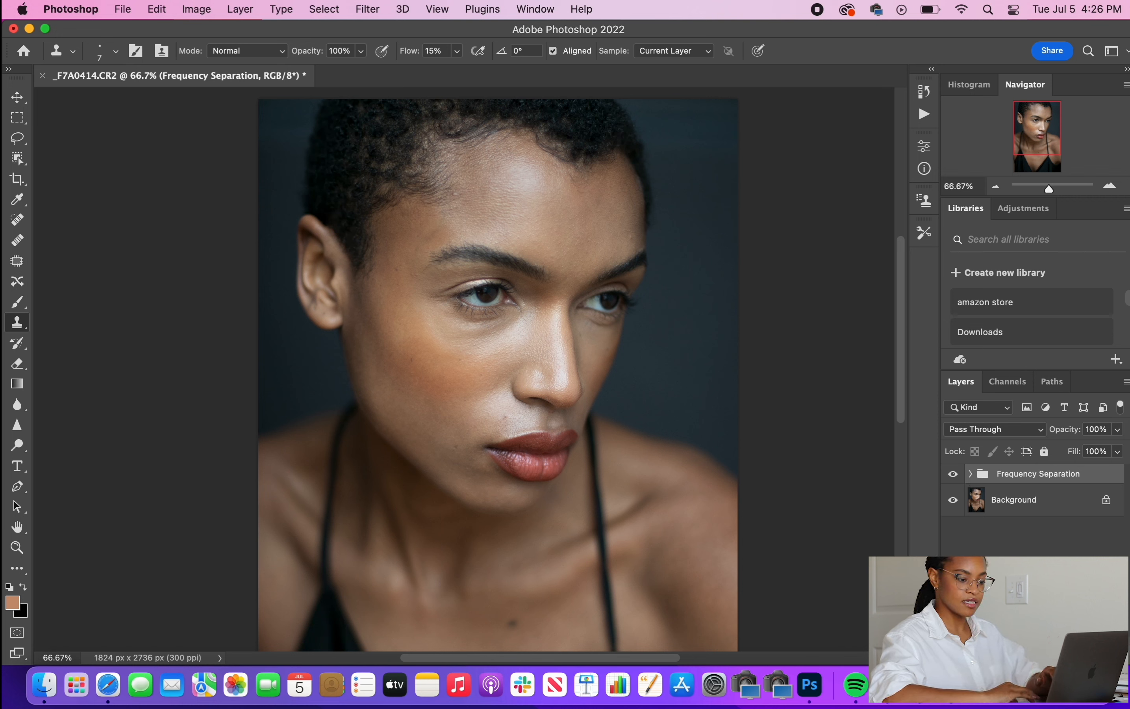
pyautogui.press('Delete')
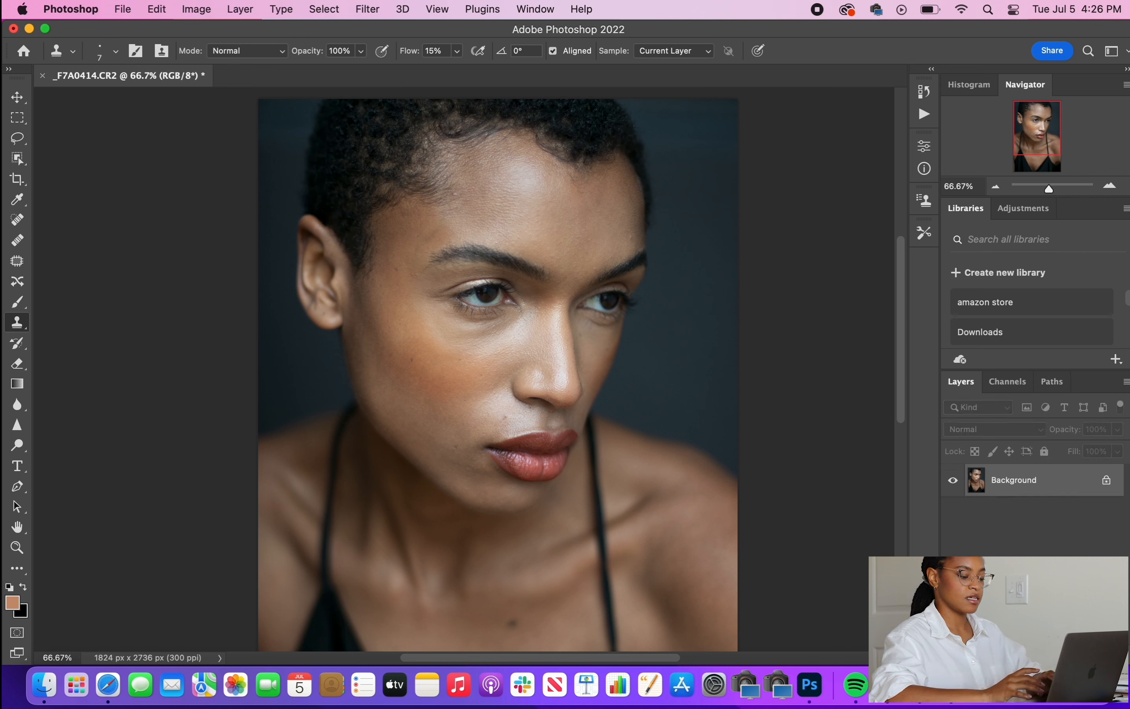
# - Create an action named Frequency Separation (2) in the Default Actions set with the color Blue and start recording it
pyautogui.click(926, 115)
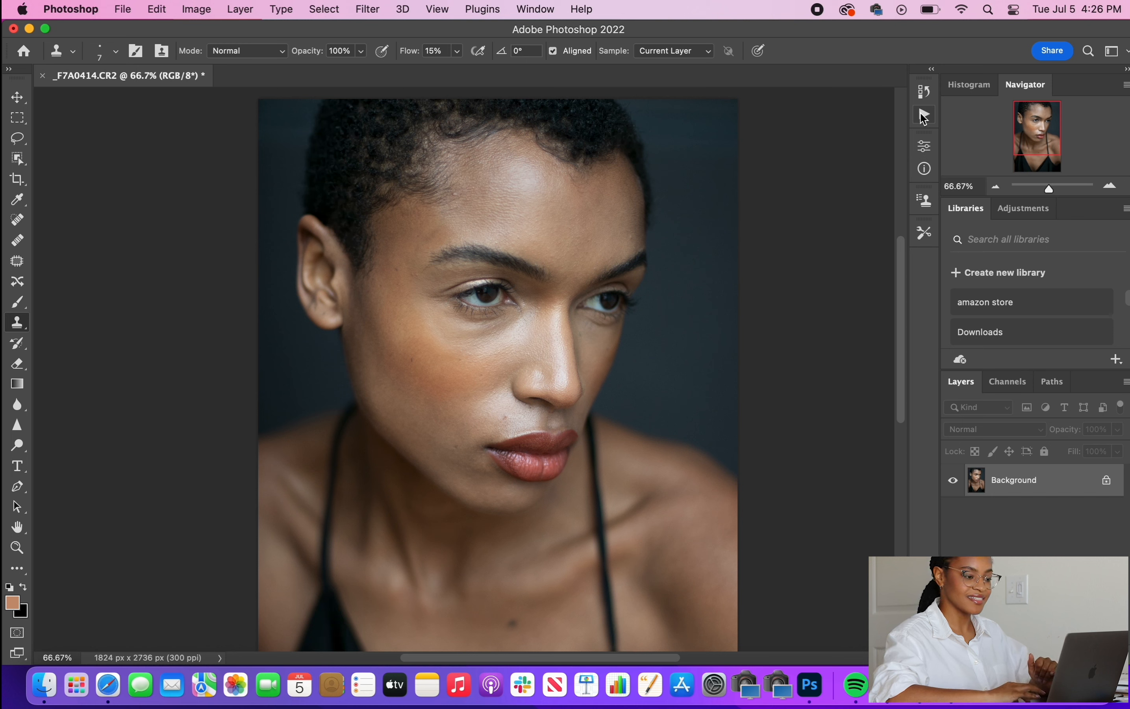
pyautogui.click(926, 117)
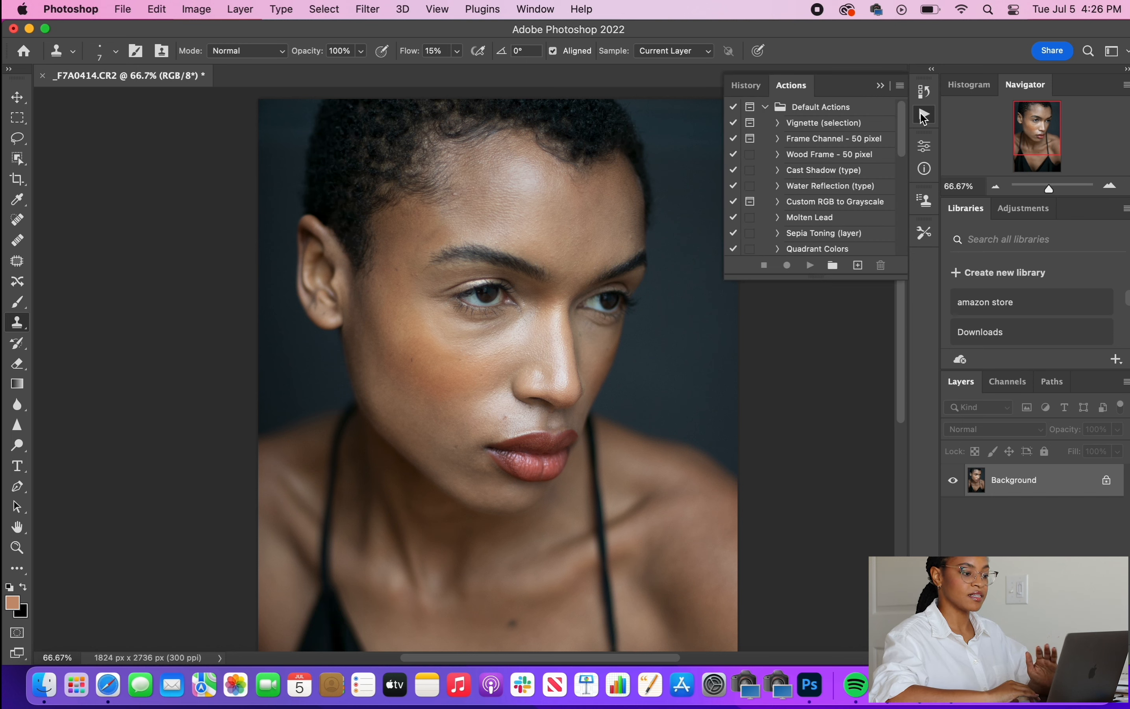
pyautogui.scroll(-10, 820, 184)
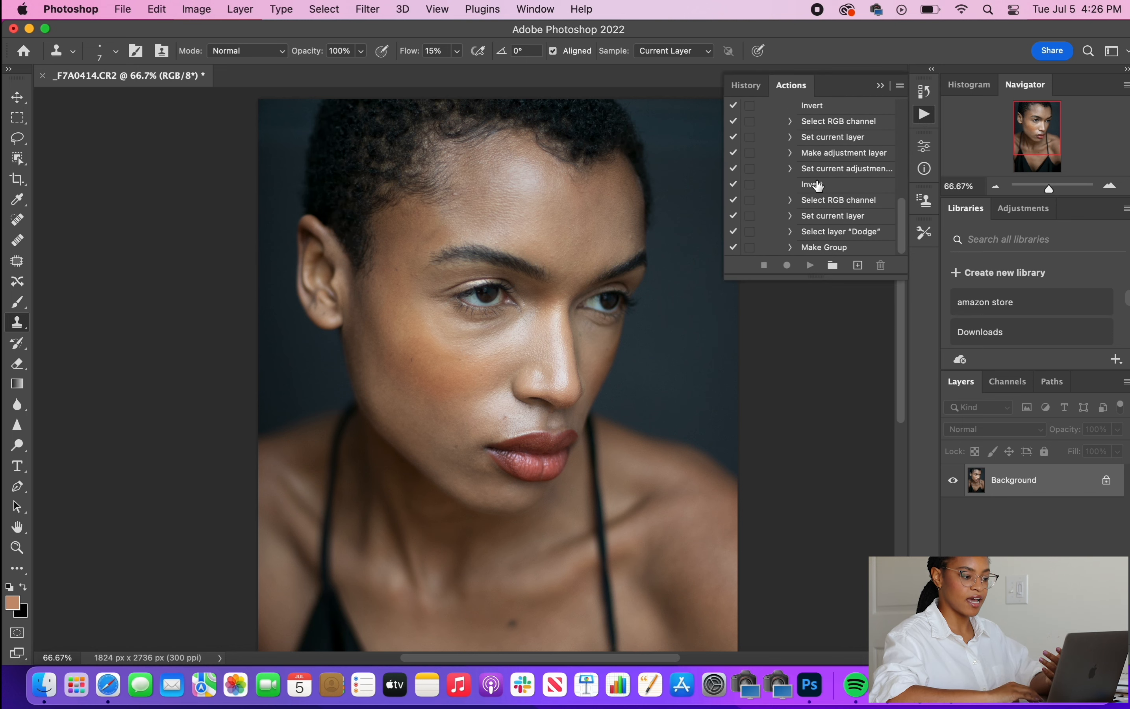
pyautogui.scroll(6, 815, 184)
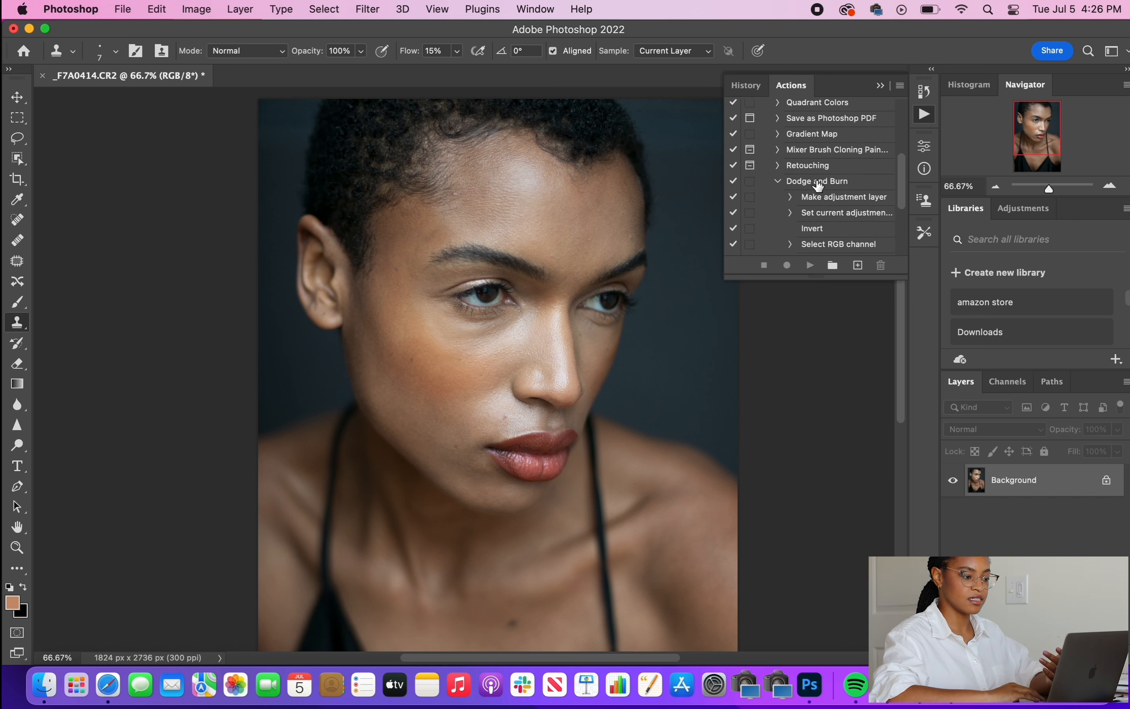
pyautogui.click(859, 265)
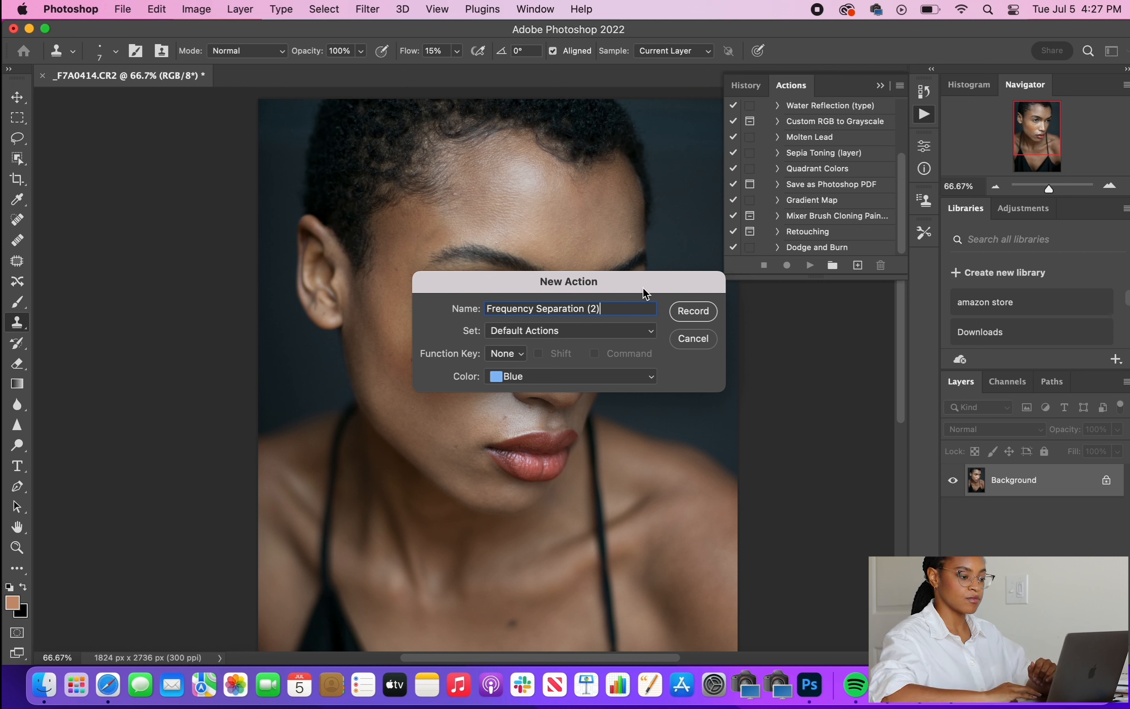
pyautogui.click(686, 313)
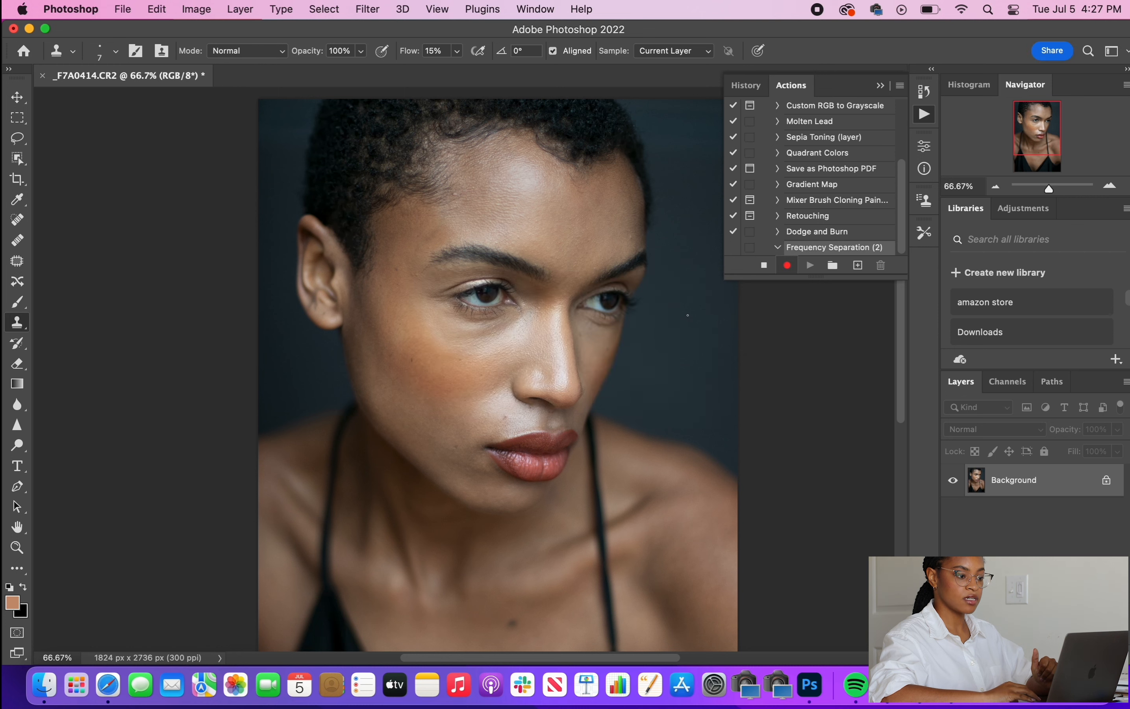
pyautogui.click(882, 88)
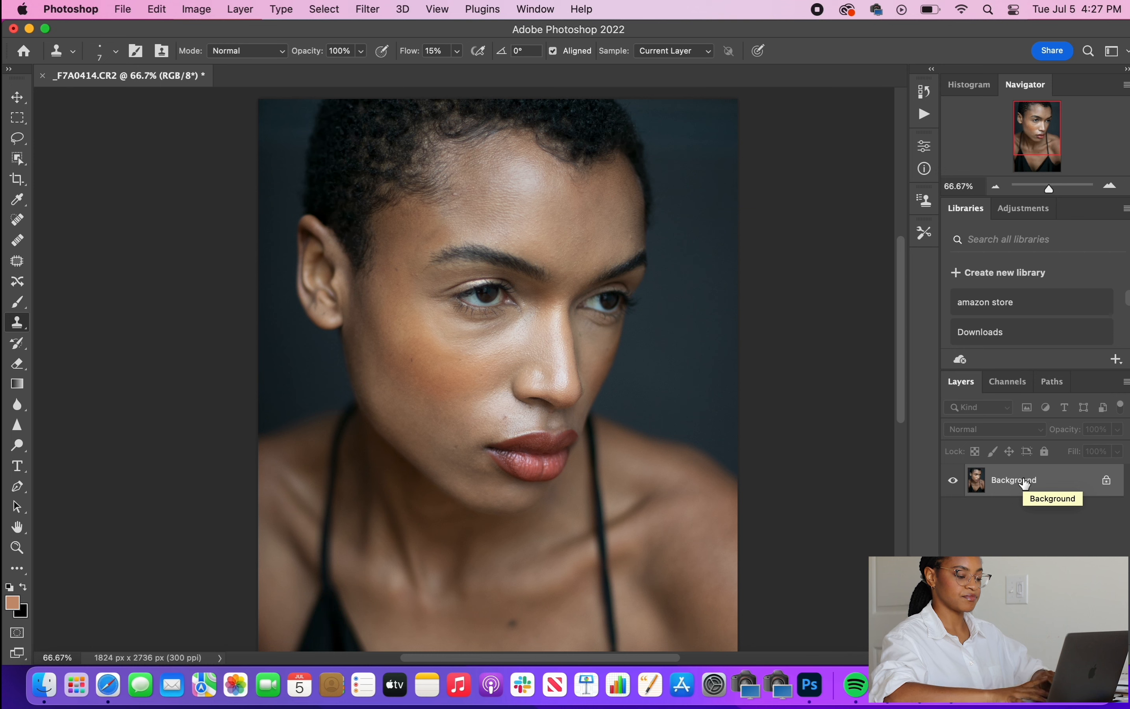
# - Duplicate the Background layer twice, naming the lower copy Color and the upper copy Texture
pyautogui.press('super+j')
pyautogui.press('super+j')
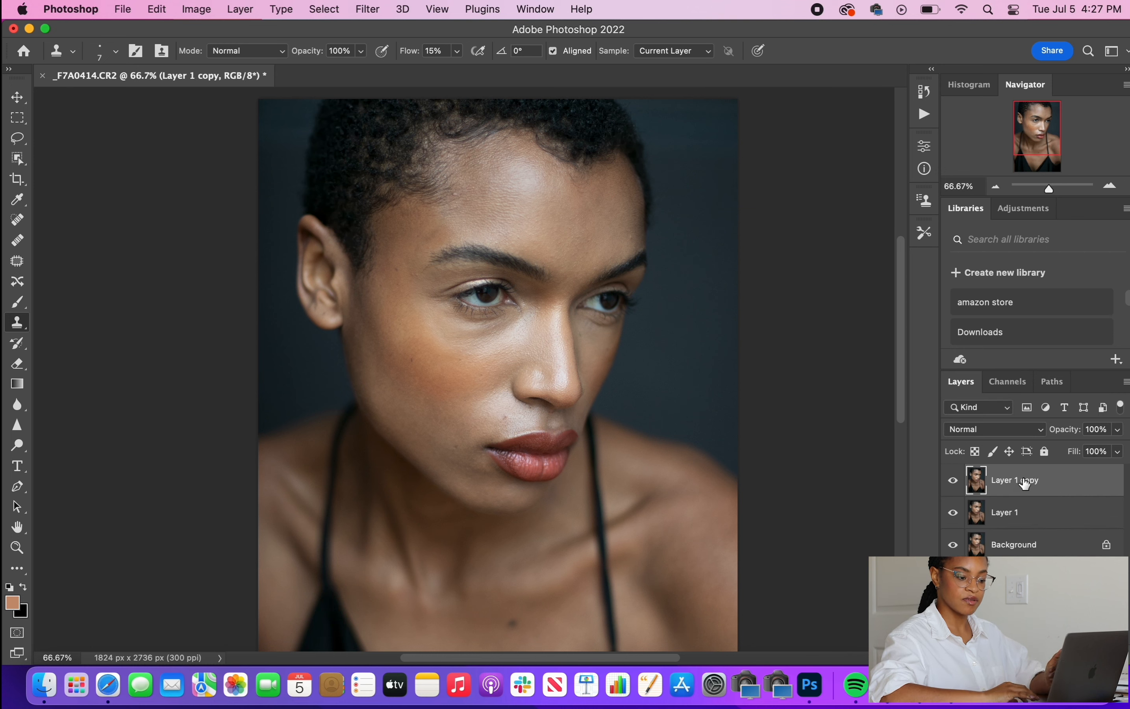
pyautogui.doubleClick(1006, 513)
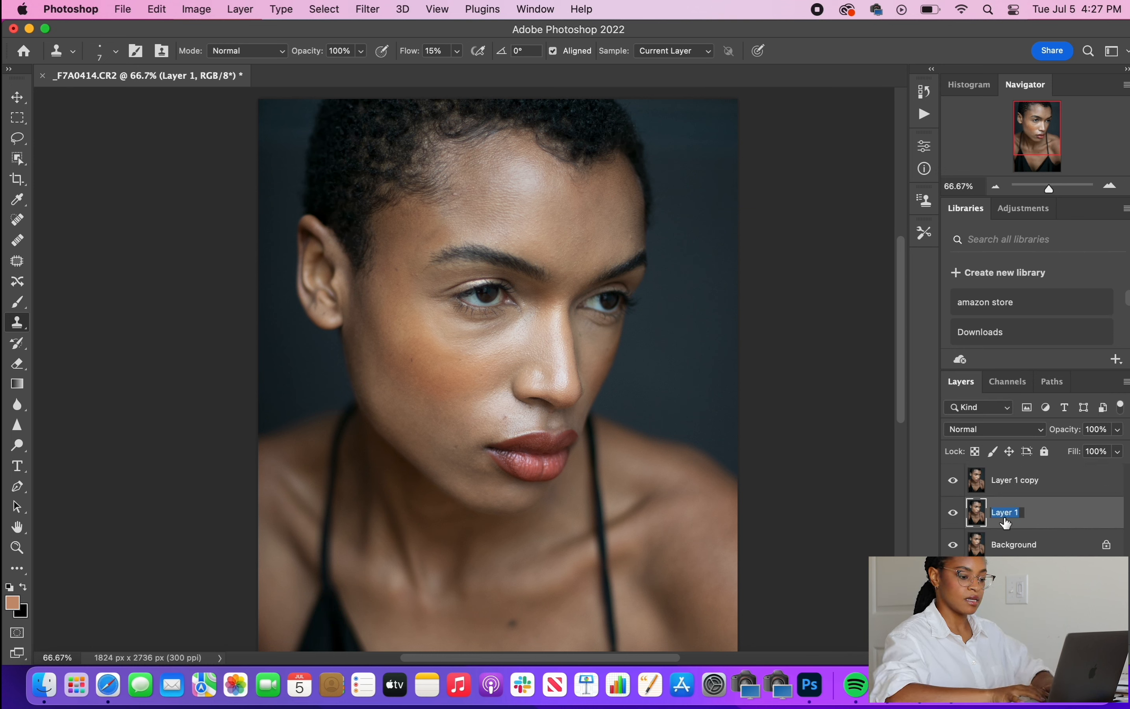
pyautogui.write('Color')
pyautogui.press('Return')
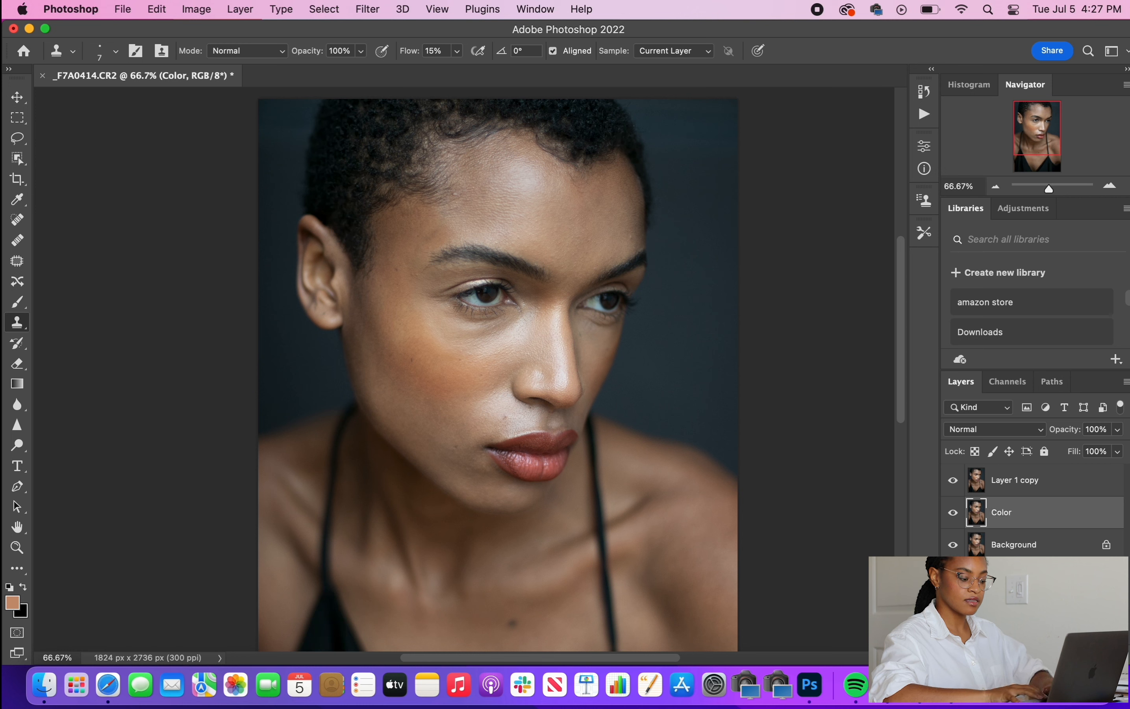
pyautogui.doubleClick(1008, 480)
pyautogui.write('Texture')
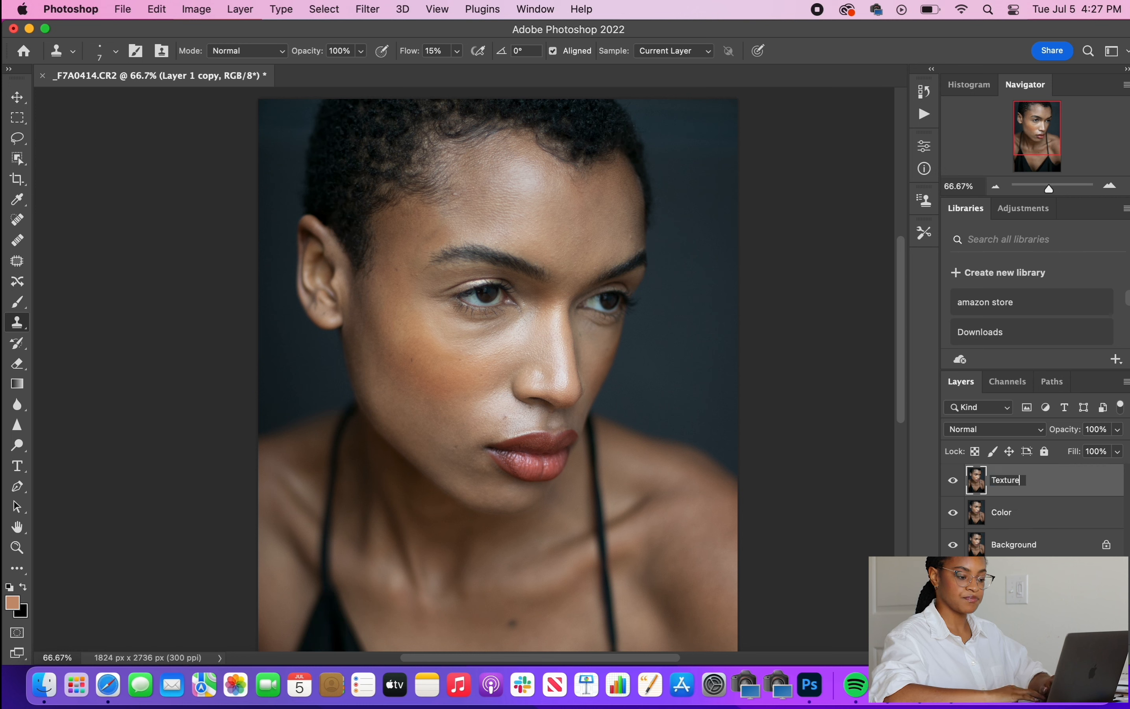
pyautogui.press('Return')
# - Hide the Texture layer and apply a Gaussian Blur with a radius of 4.8 pixels to the Color layer
pyautogui.click(953, 480)
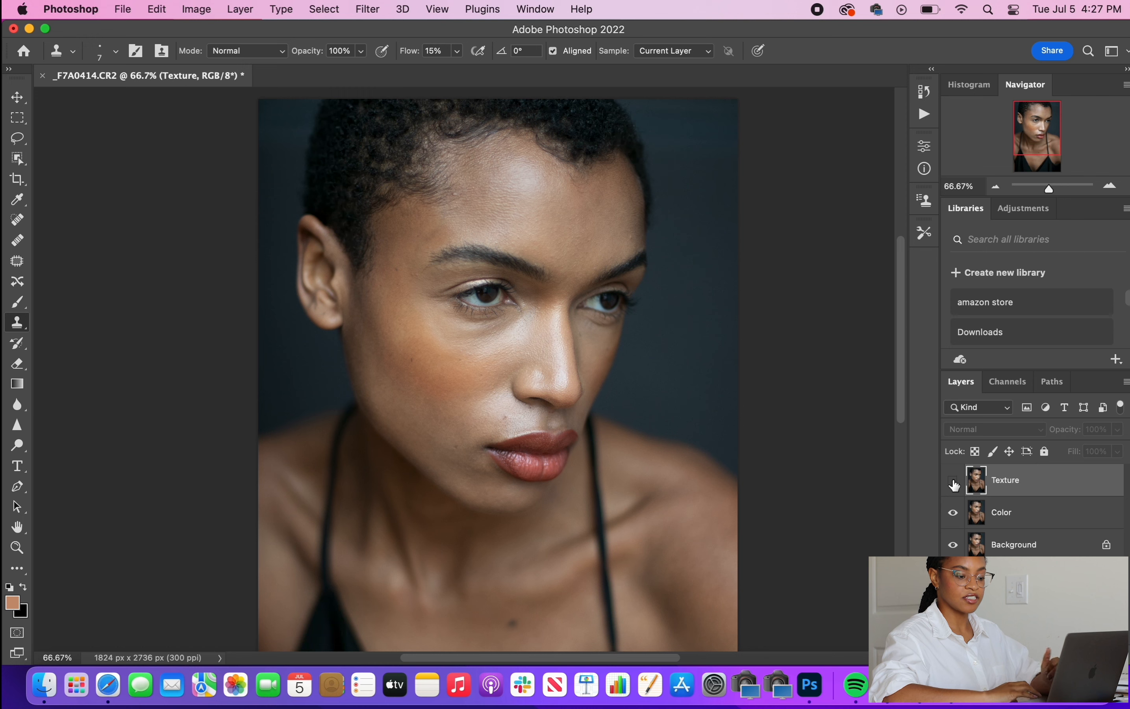
pyautogui.click(1011, 514)
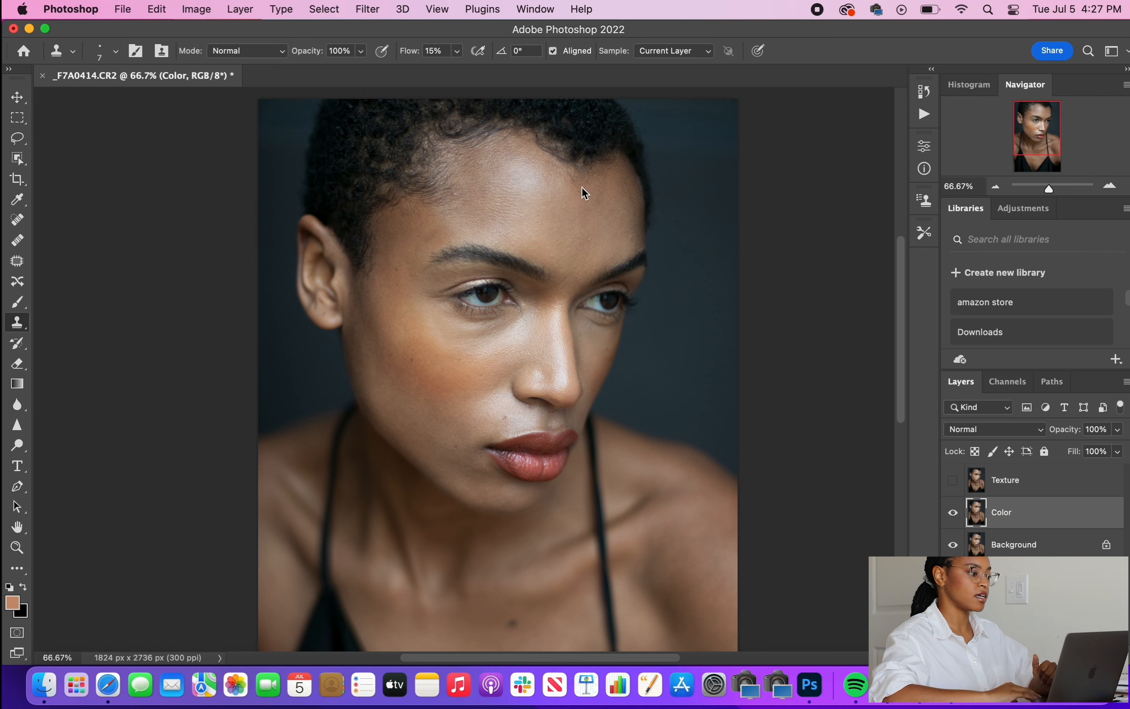
pyautogui.click(367, 9)
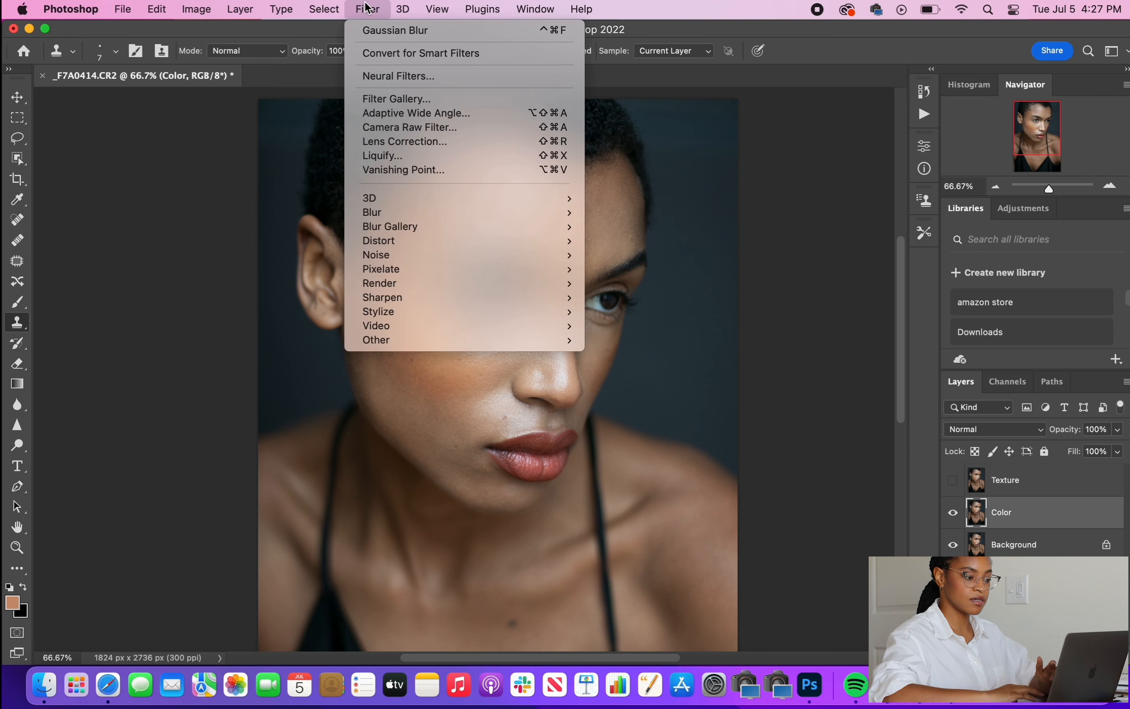
pyautogui.moveTo(546, 213)
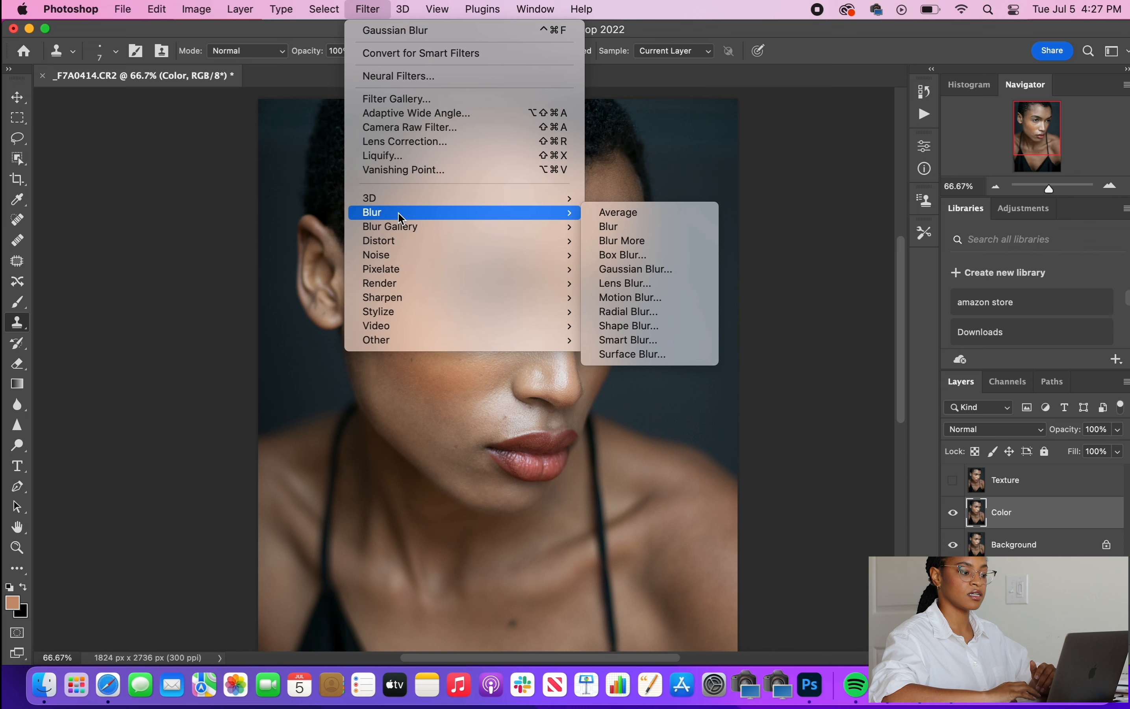
pyautogui.click(617, 271)
pyautogui.click(693, 315)
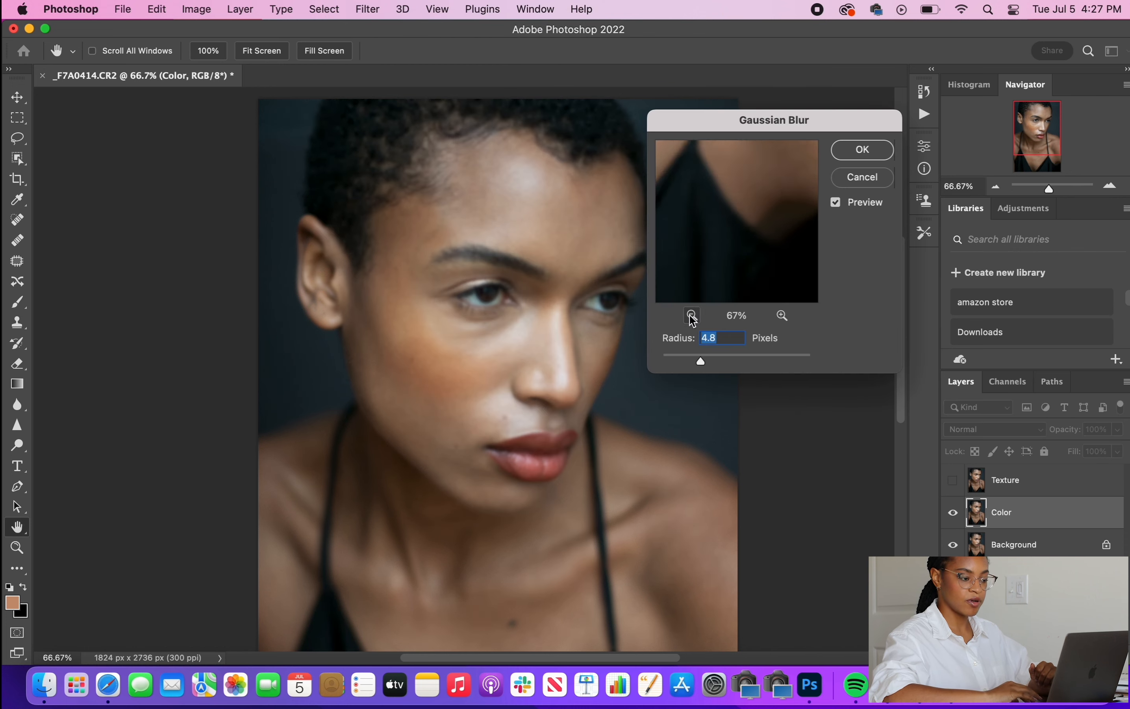
pyautogui.click(693, 316)
pyautogui.click(693, 316)
pyautogui.click(693, 315)
pyautogui.moveTo(723, 209); pyautogui.dragTo(737, 288)
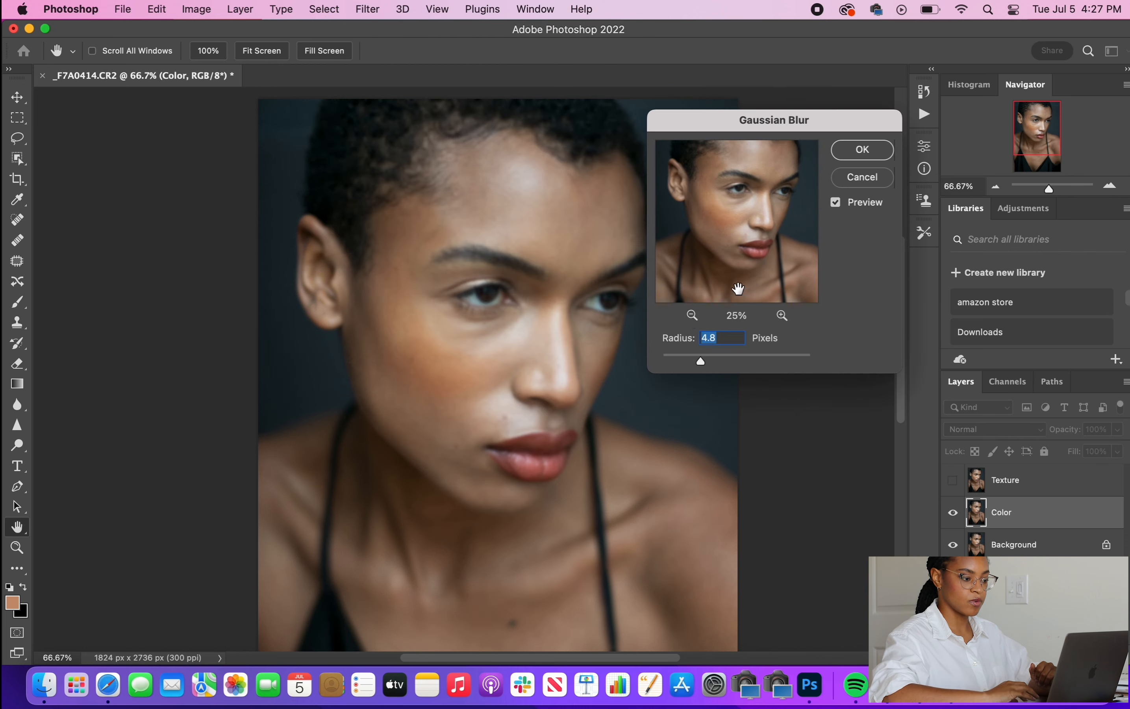
pyautogui.click(783, 315)
pyautogui.click(783, 316)
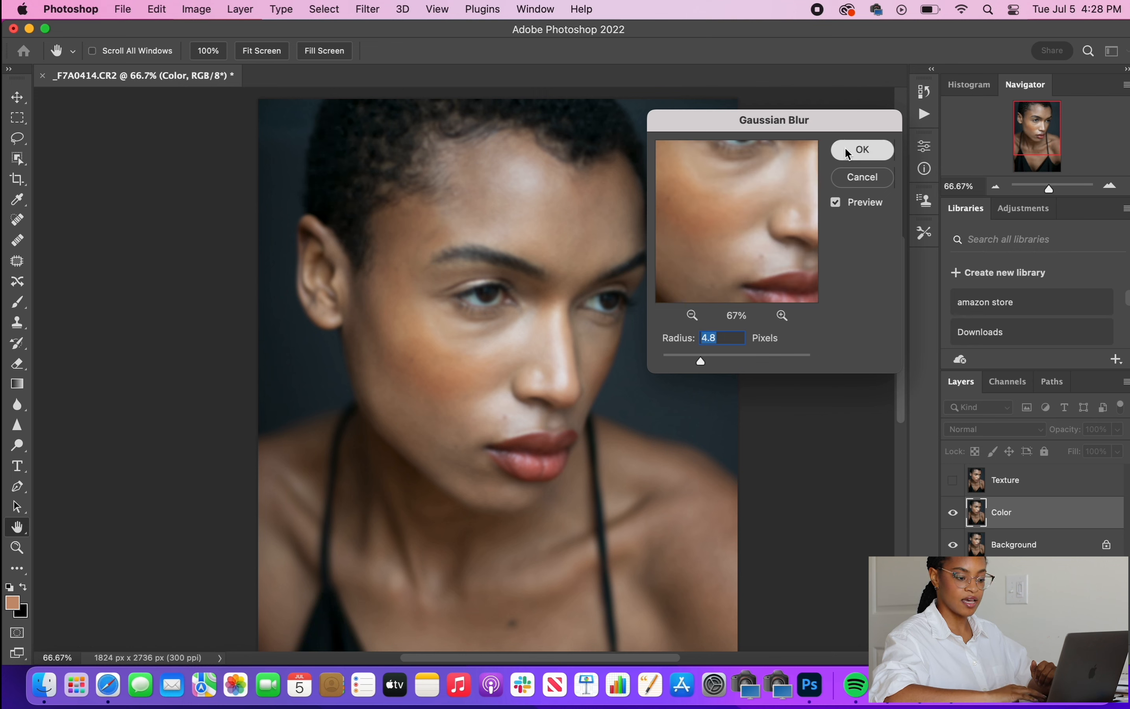
pyautogui.click(864, 149)
pyautogui.press('s')
# - Show the Texture layer, use Apply Image from Color with Subtract, 100% opacity, scale 2, offset 128, and set its blend mode to Linear Light
pyautogui.click(954, 480)
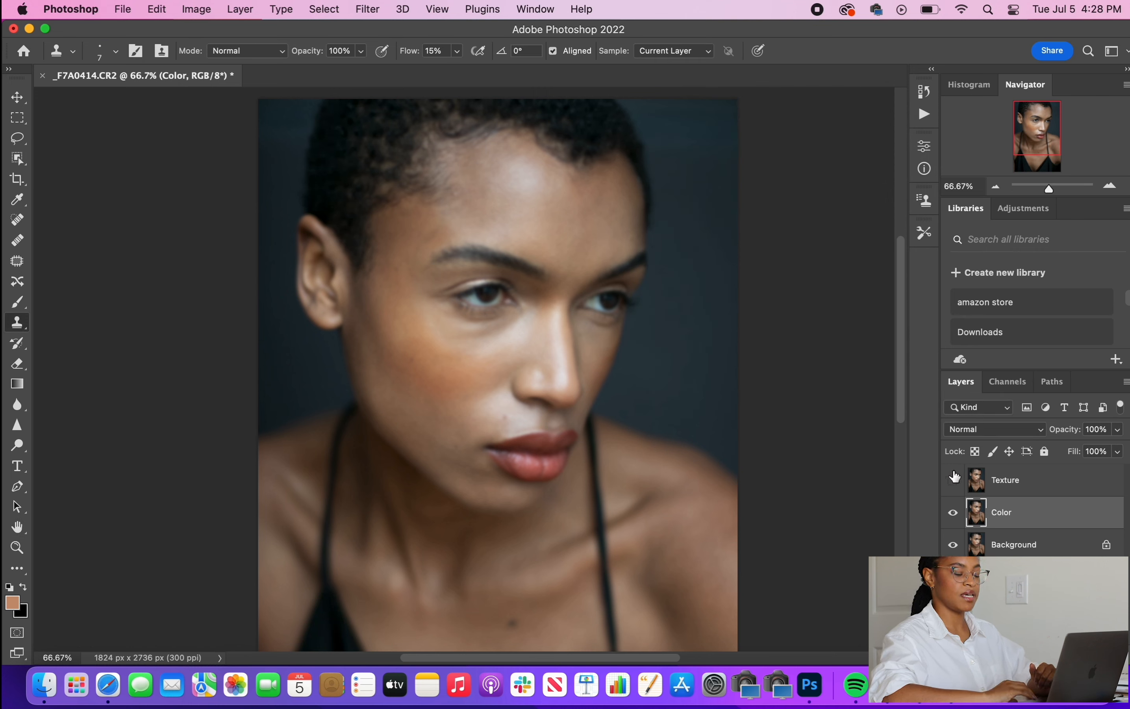
pyautogui.click(1014, 480)
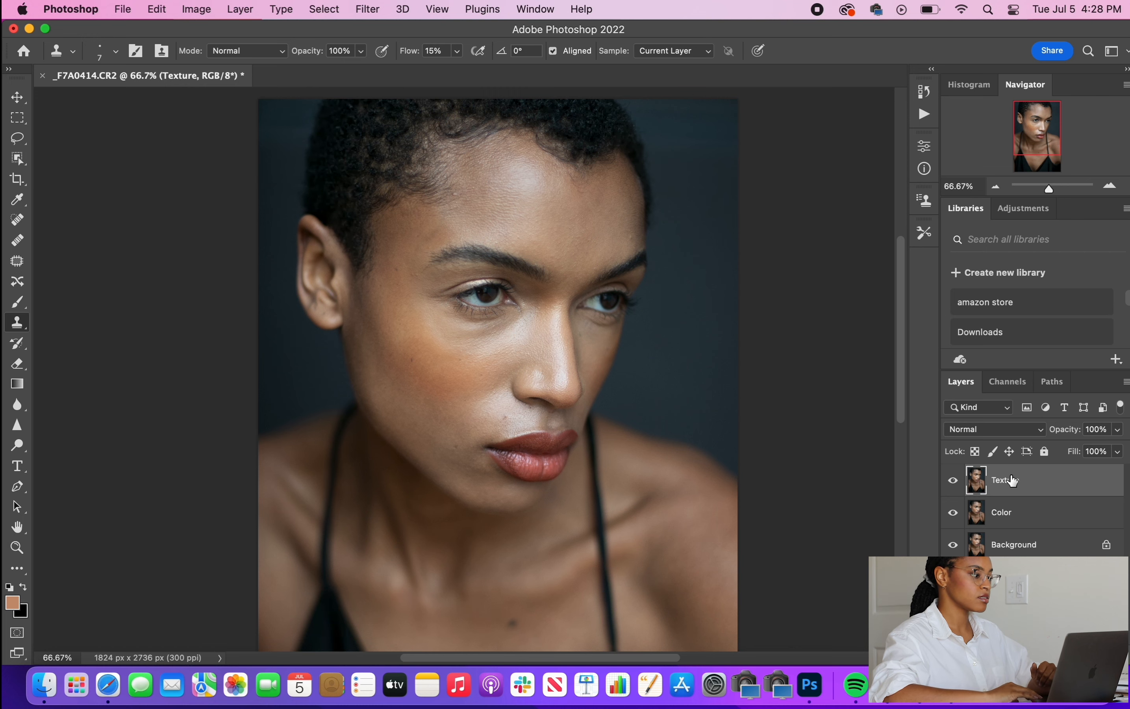
pyautogui.click(203, 11)
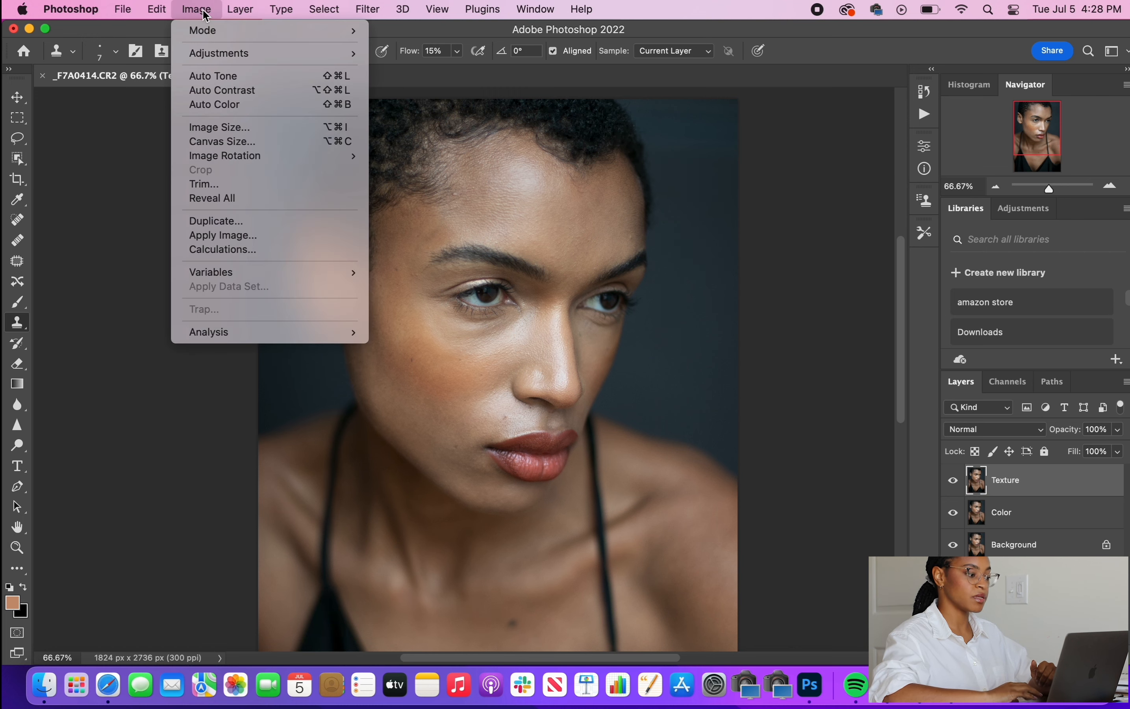
pyautogui.click(226, 235)
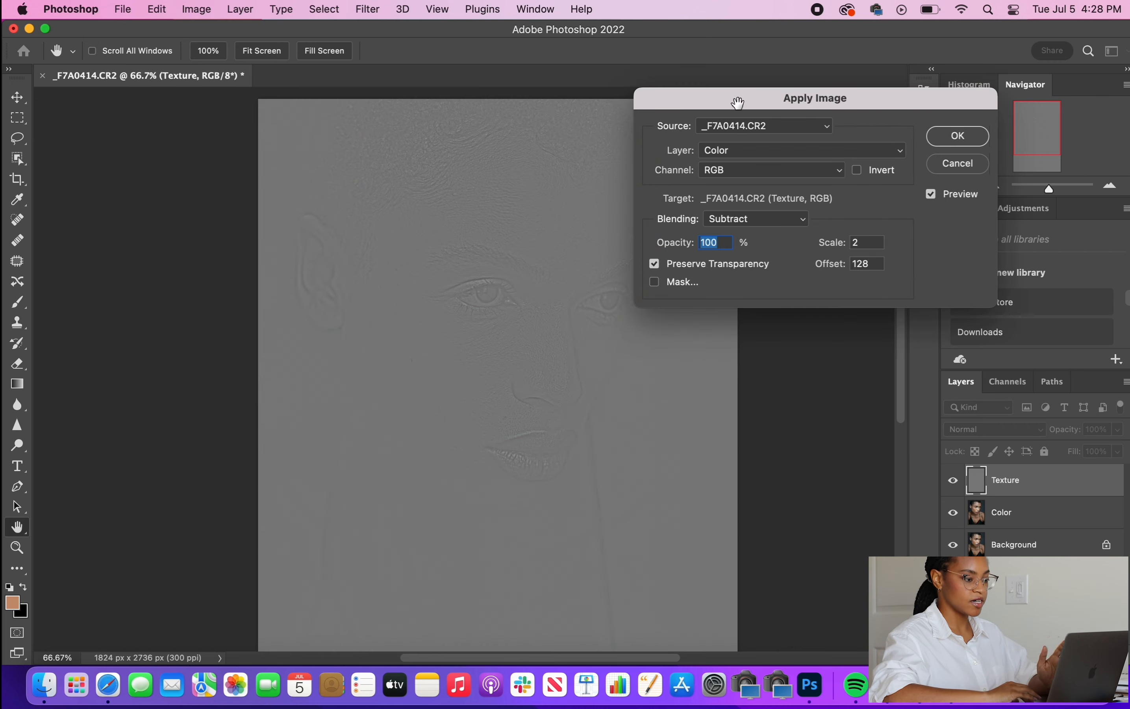
pyautogui.moveTo(729, 103); pyautogui.dragTo(817, 101)
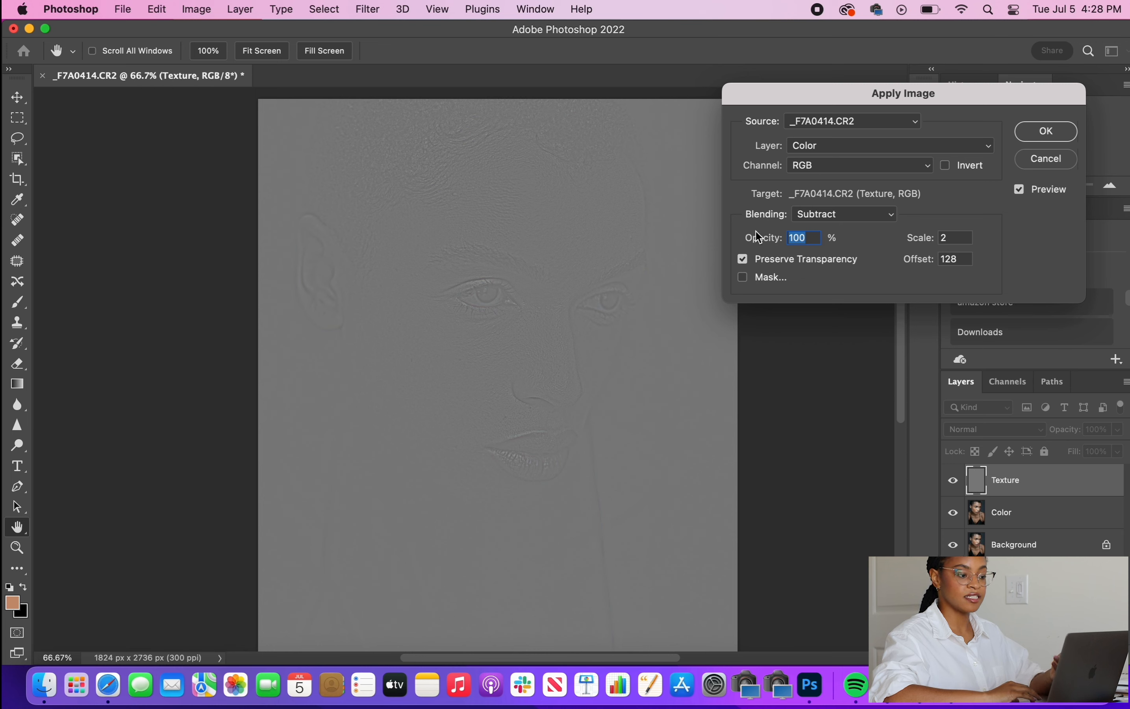
pyautogui.click(802, 237)
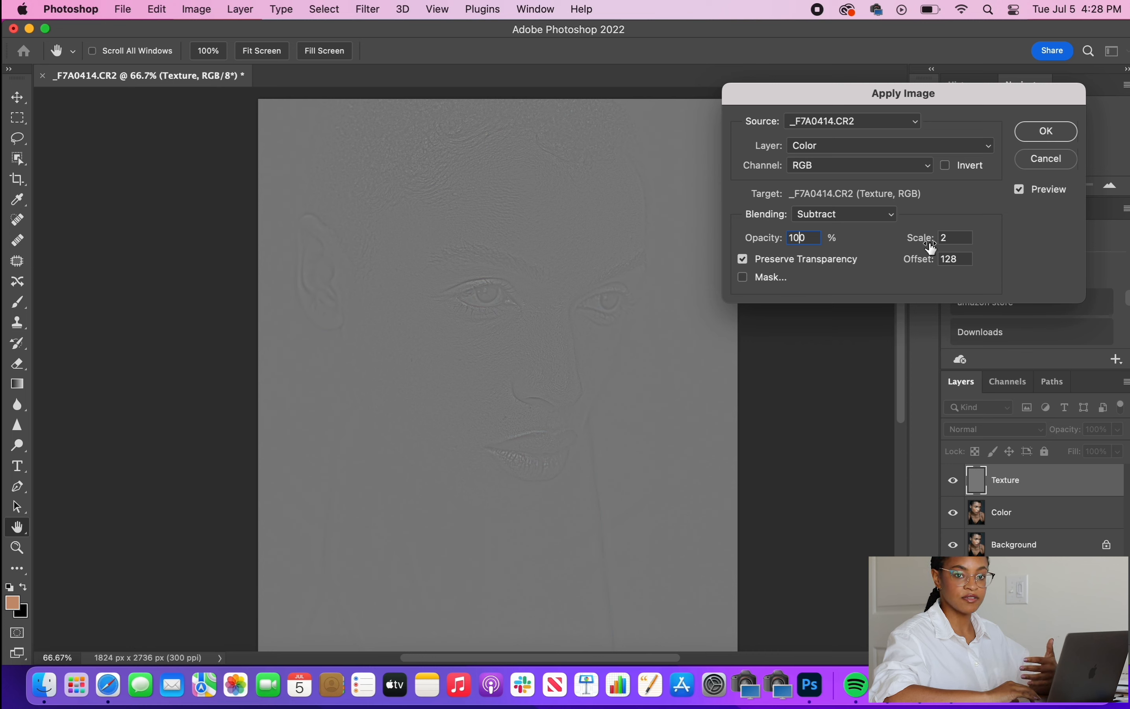
pyautogui.click(1026, 137)
pyautogui.press('s')
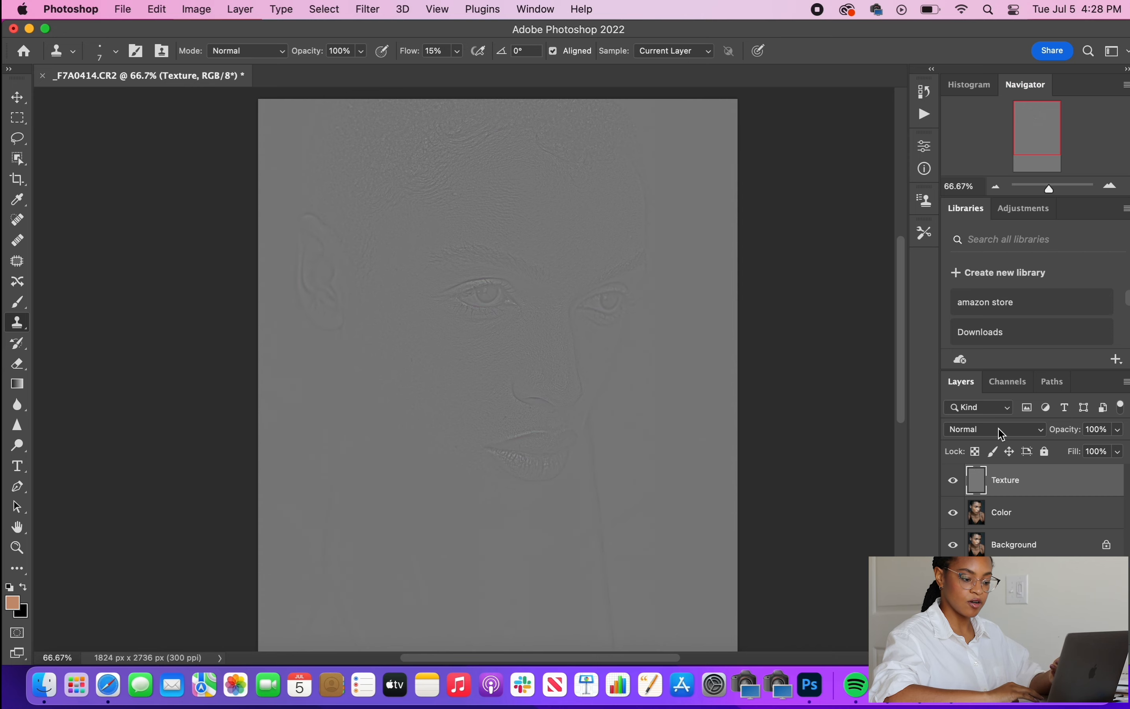
pyautogui.click(998, 429)
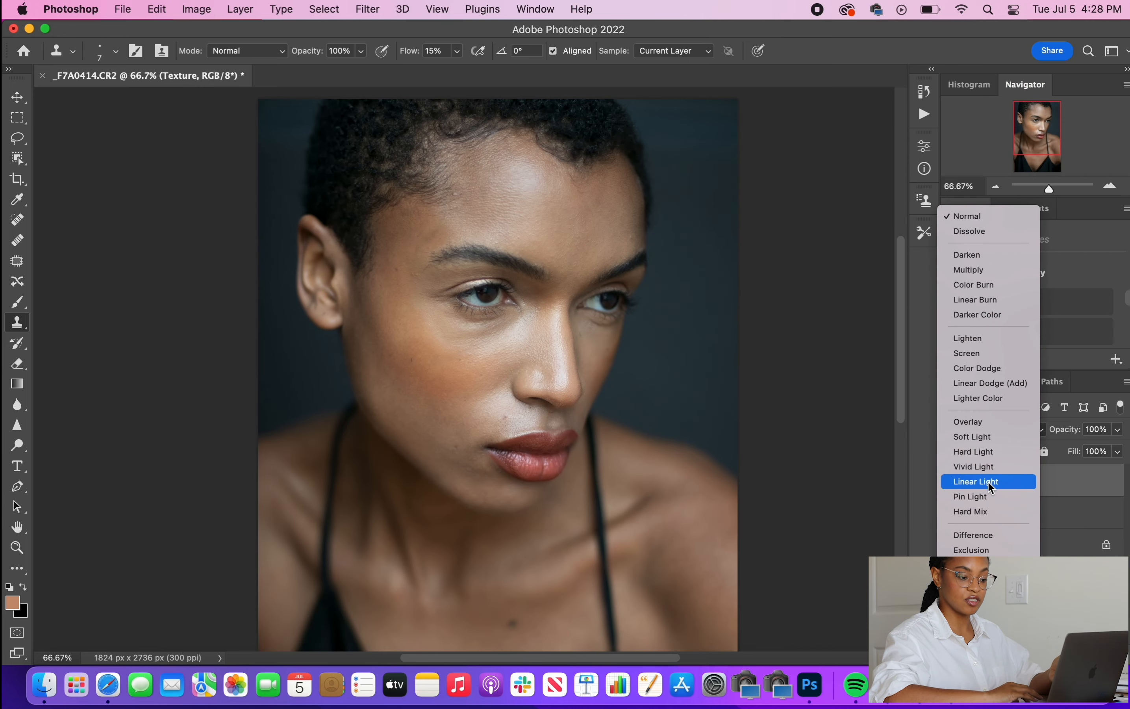
pyautogui.click(988, 480)
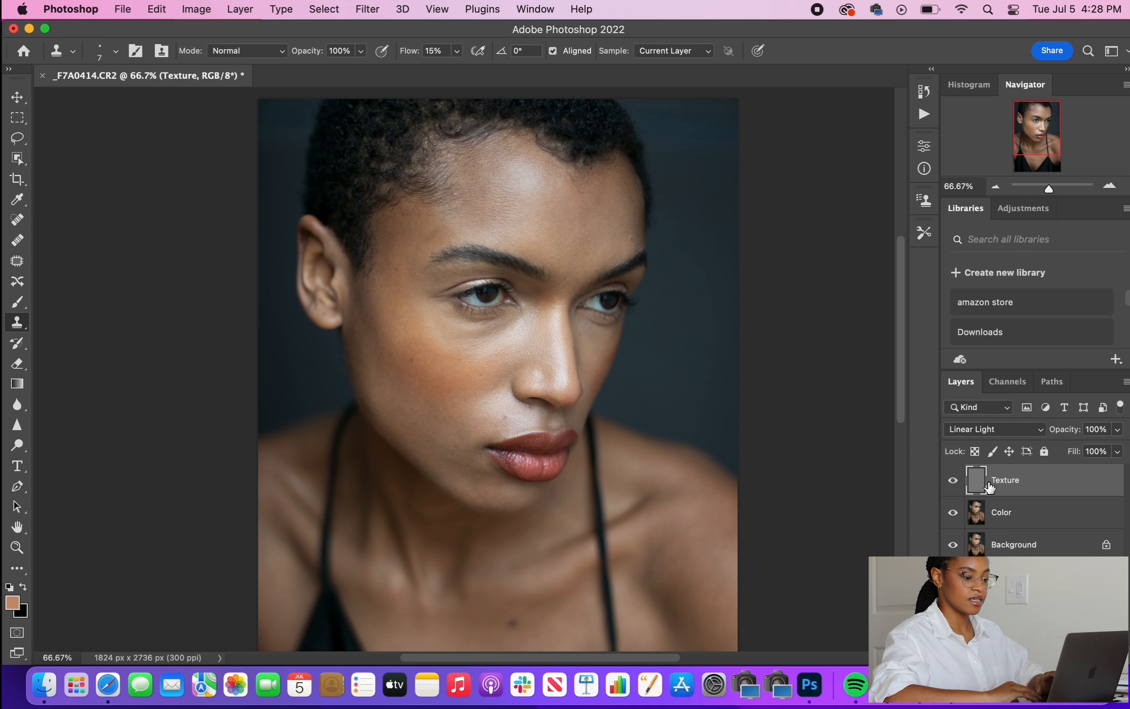
# - Group the Texture and Color layers and name the group Frequency Separation
pyautogui.keyDown('shift'); pyautogui.click(1009, 513); pyautogui.keyUp('shift')
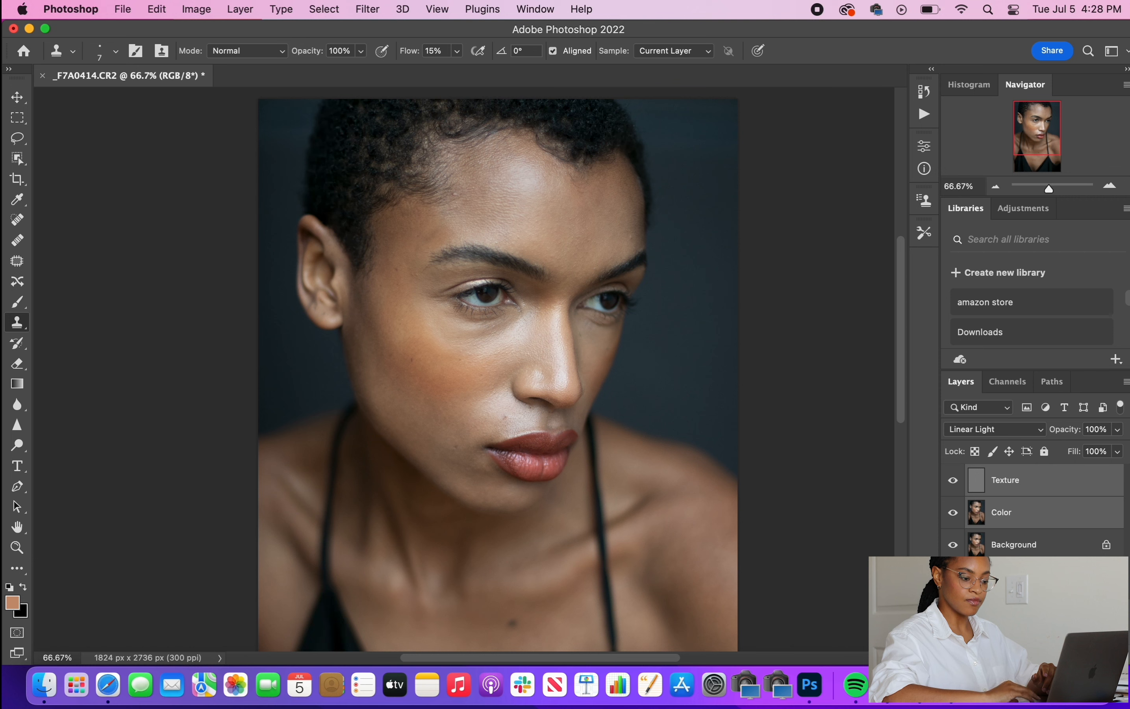
pyautogui.press('super+g')
pyautogui.doubleClick(1010, 473)
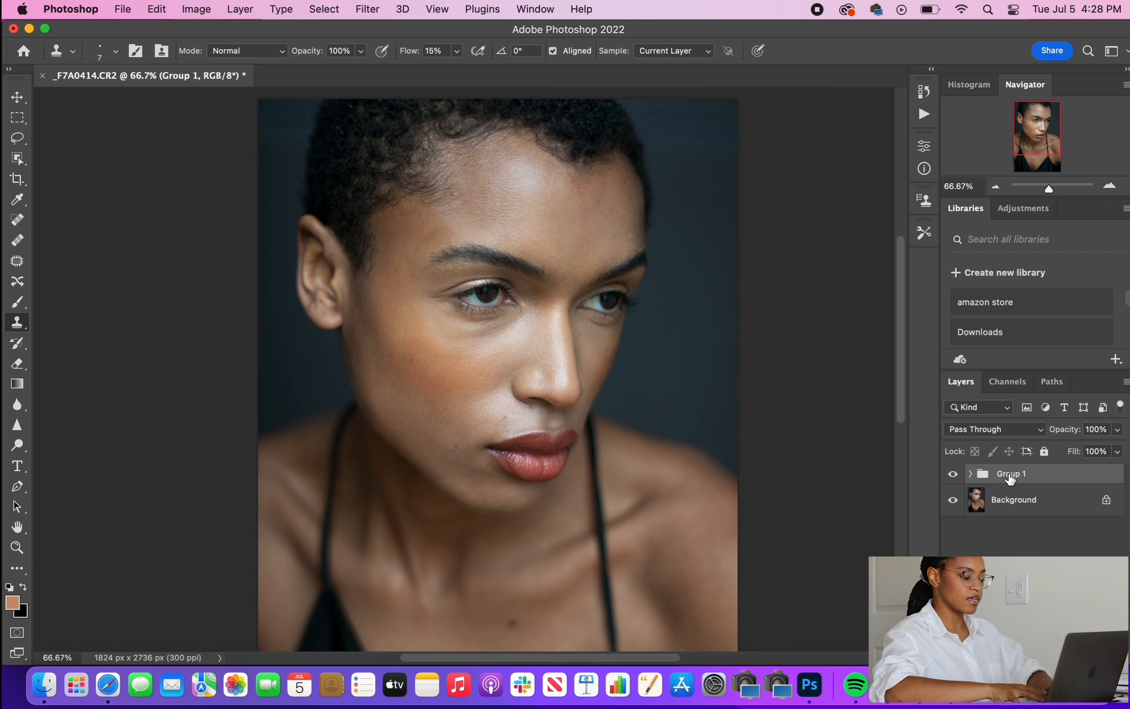
pyautogui.write('Freqenc')
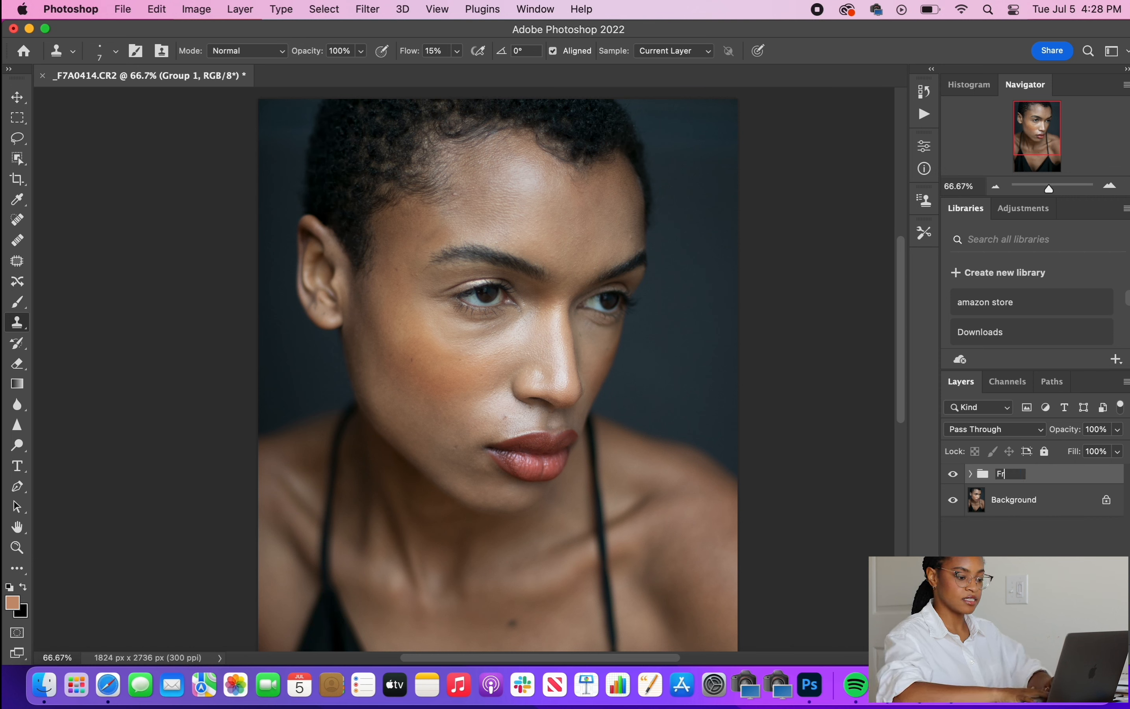
pyautogui.press('BackSpace')
pyautogui.press('BackSpace')
pyautogui.press('BackSpace')
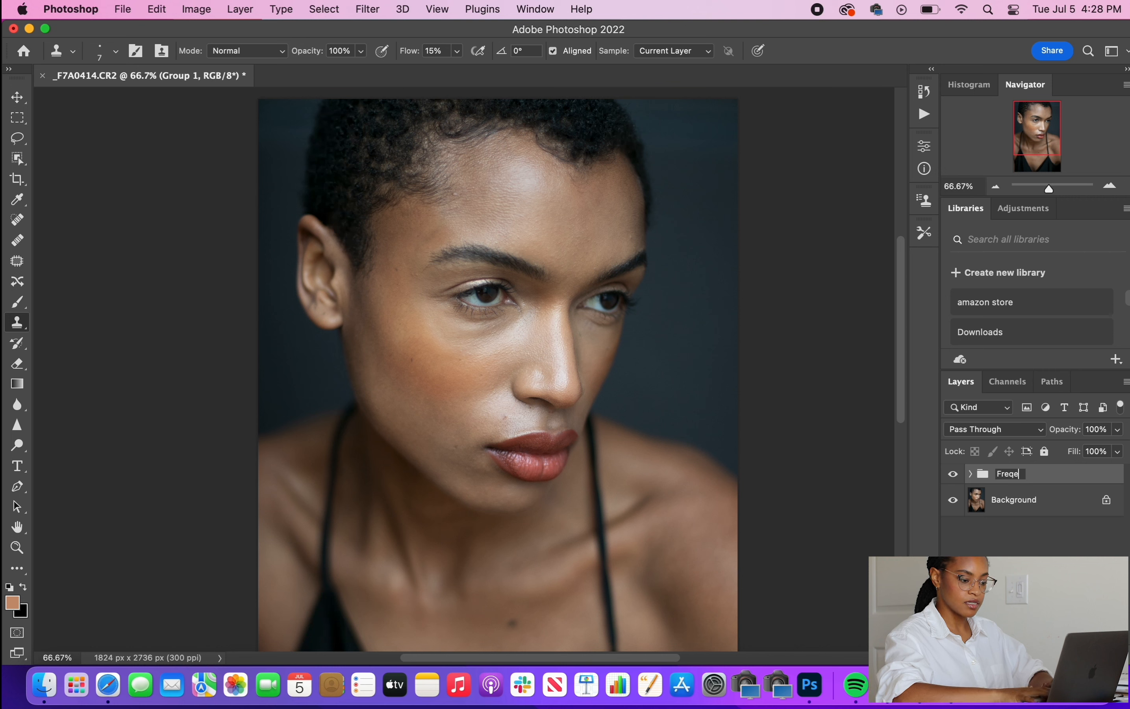
pyautogui.write('uency Separation')
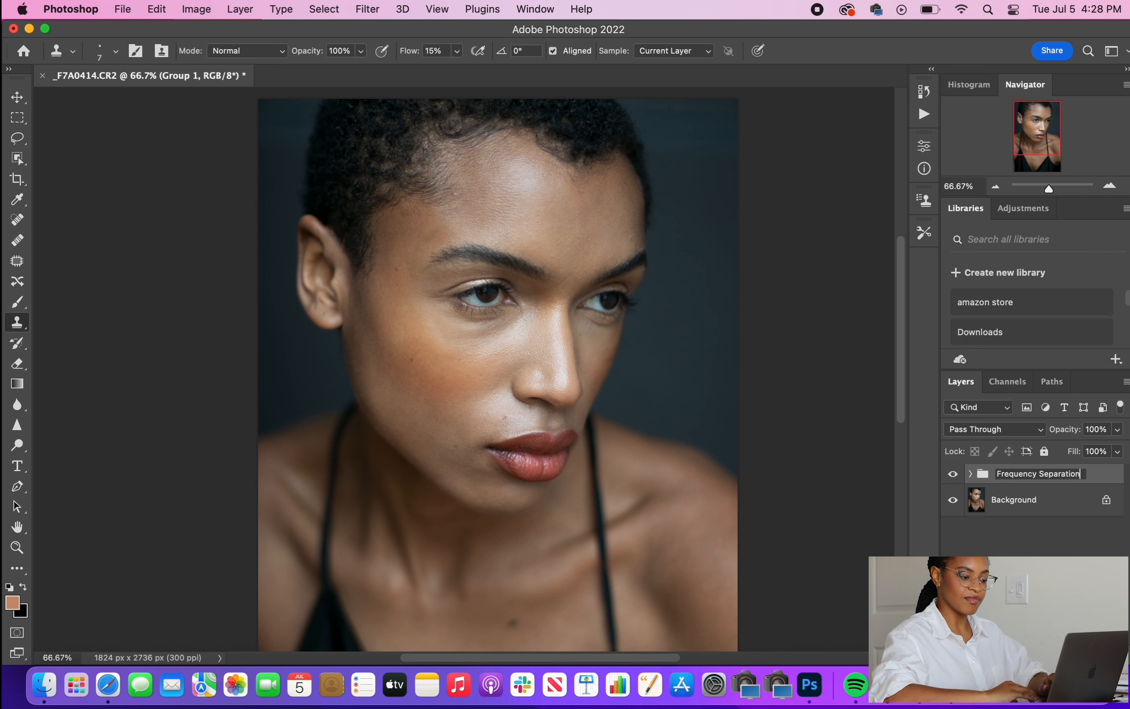
pyautogui.press('Return')
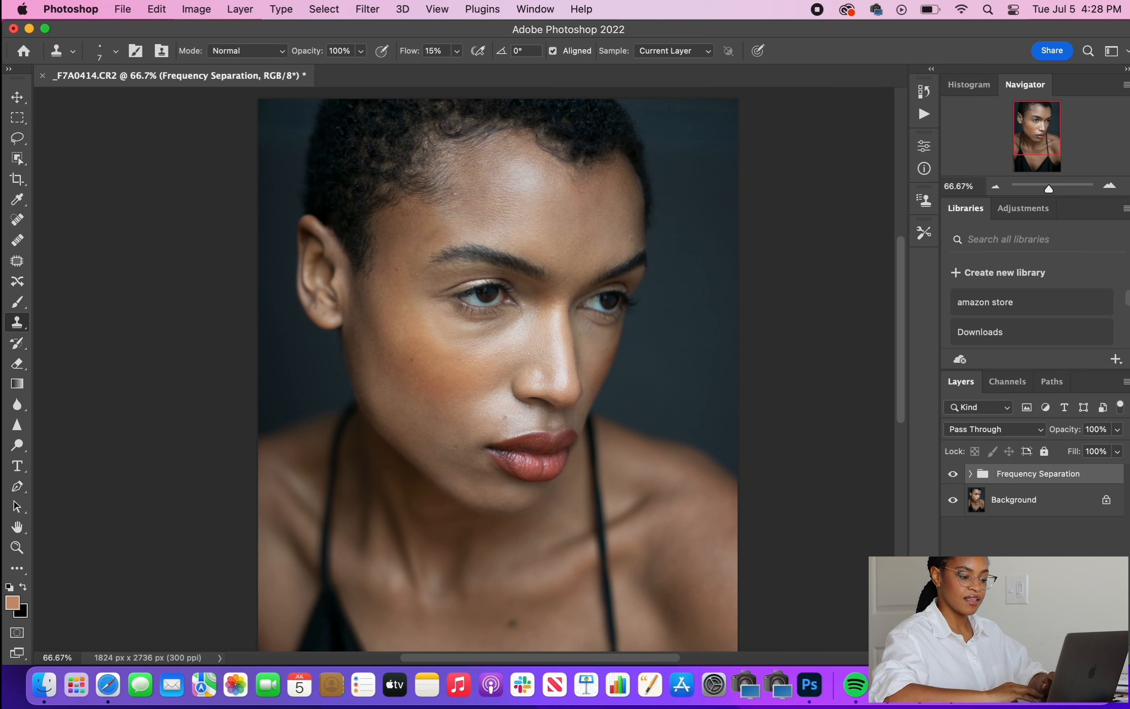
# - Expand the Frequency Separation group and duplicate its Color layer
pyautogui.click(970, 473)
pyautogui.click(1015, 534)
pyautogui.press('super+j')
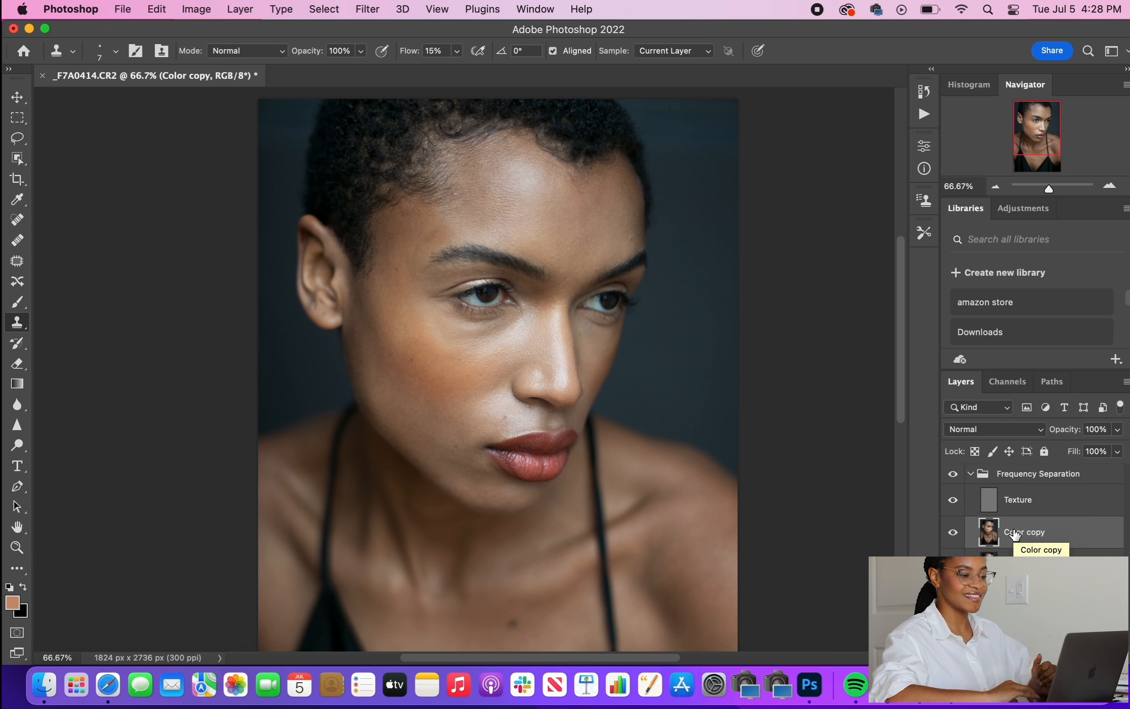
# - Stop recording the Frequency Separation (2) action and collapse its list of recorded commands
pyautogui.click(926, 115)
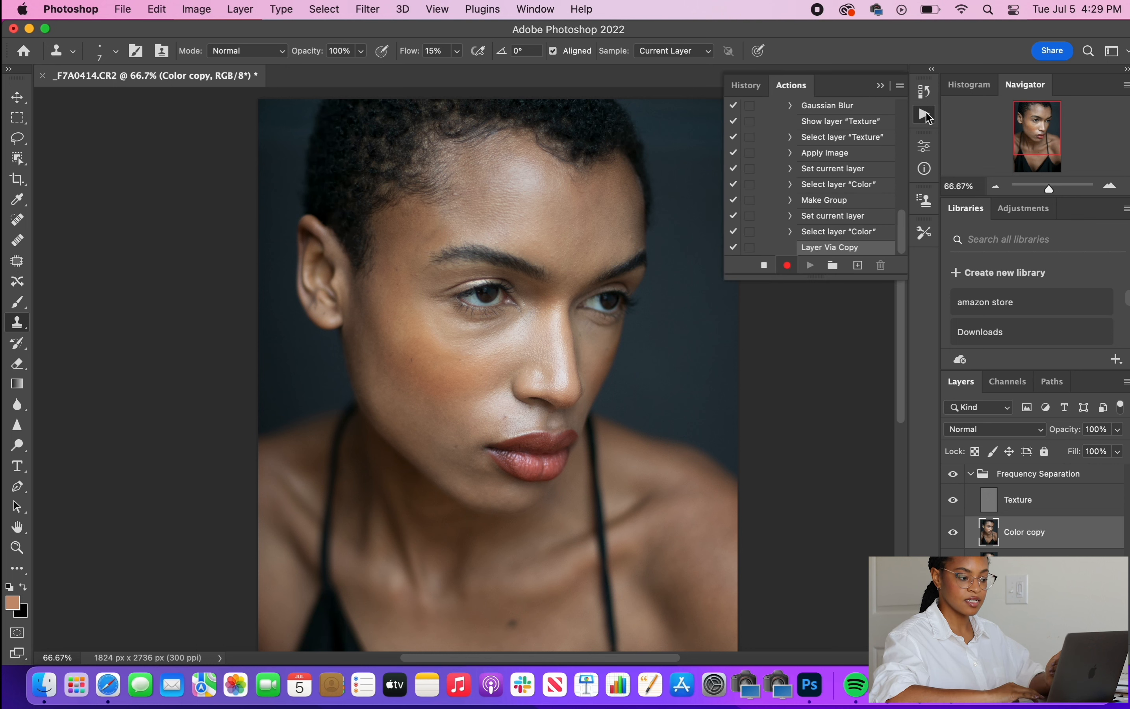
pyautogui.click(765, 268)
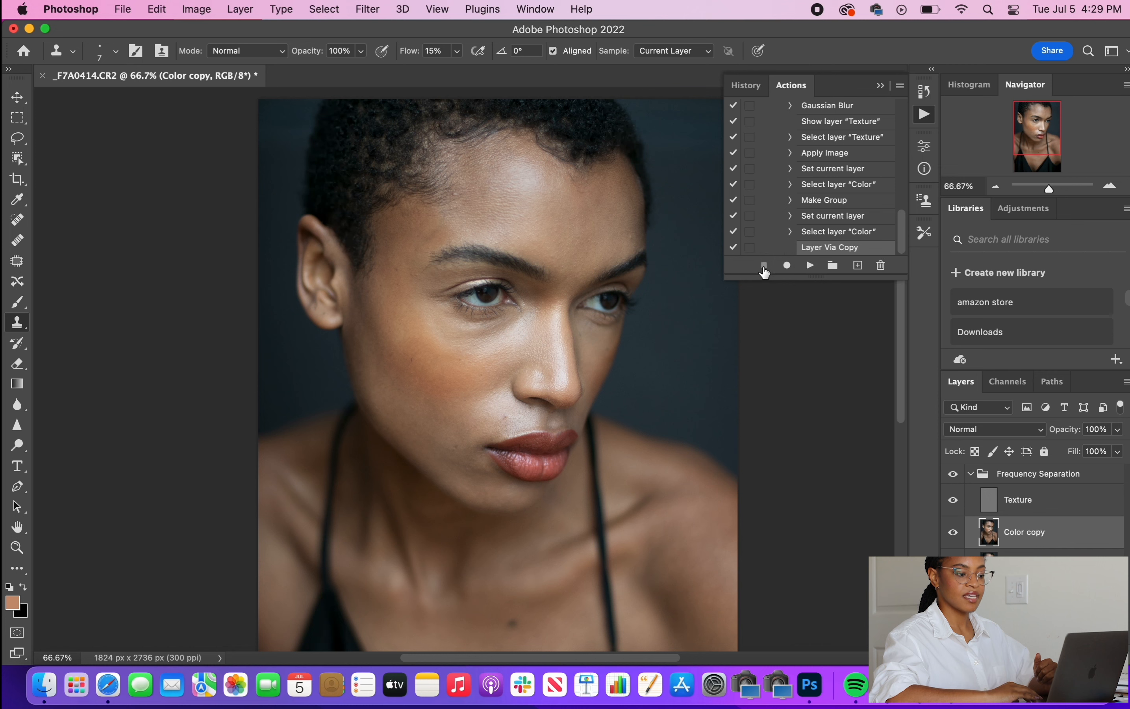
pyautogui.scroll(5, 795, 204)
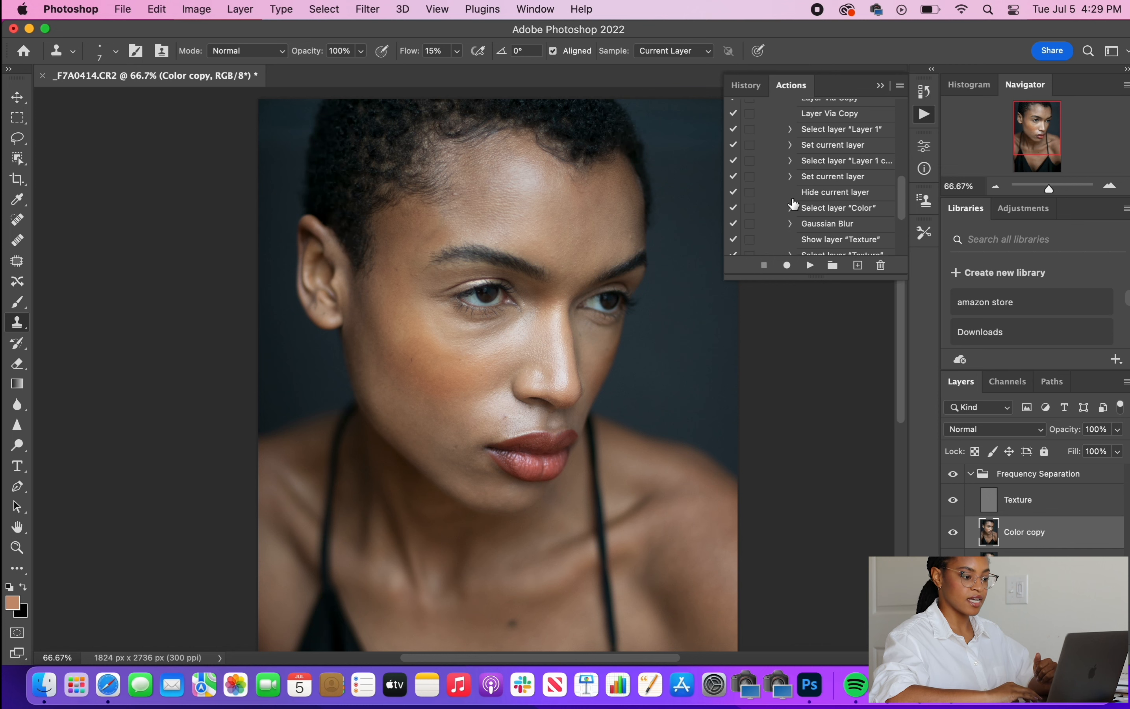
pyautogui.click(778, 190)
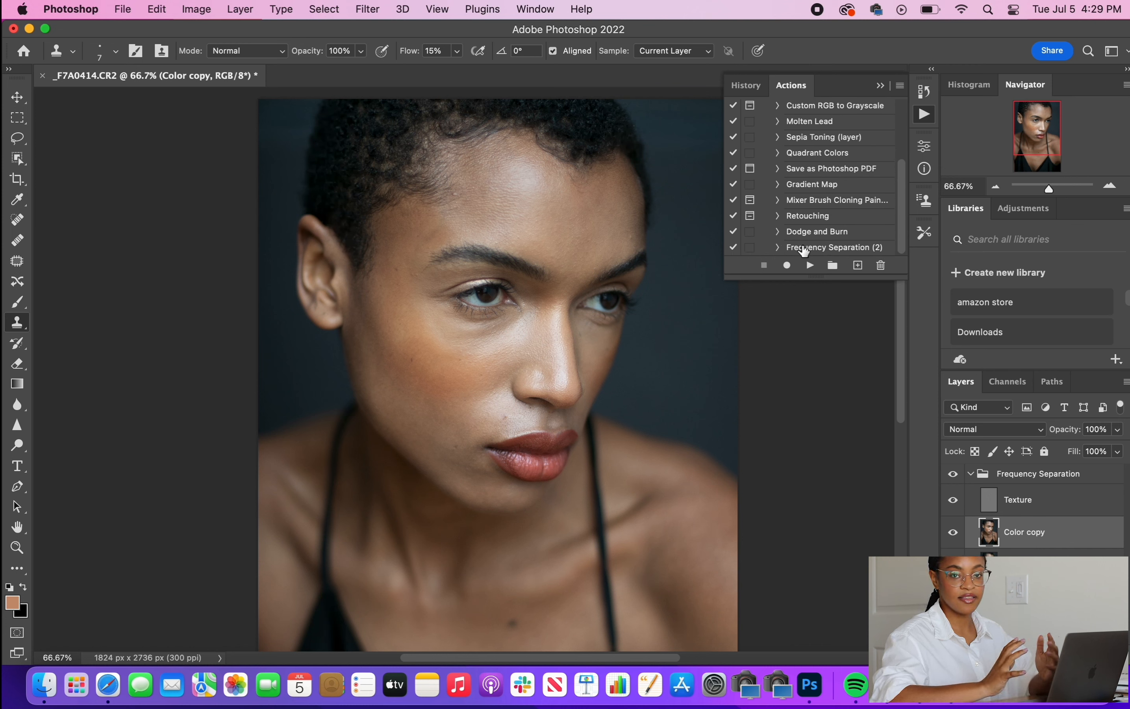
# - Delete the Frequency Separation group with its contents and run the Frequency Separation (2) action on the Background layer
pyautogui.click(805, 249)
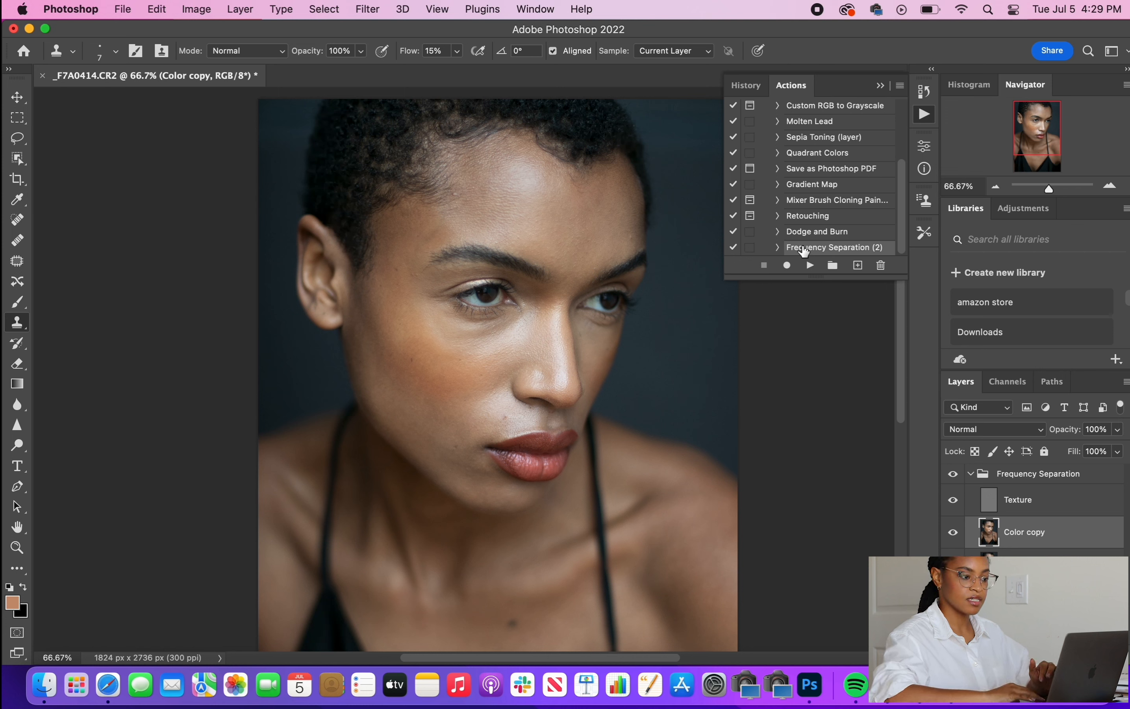
pyautogui.click(1038, 474)
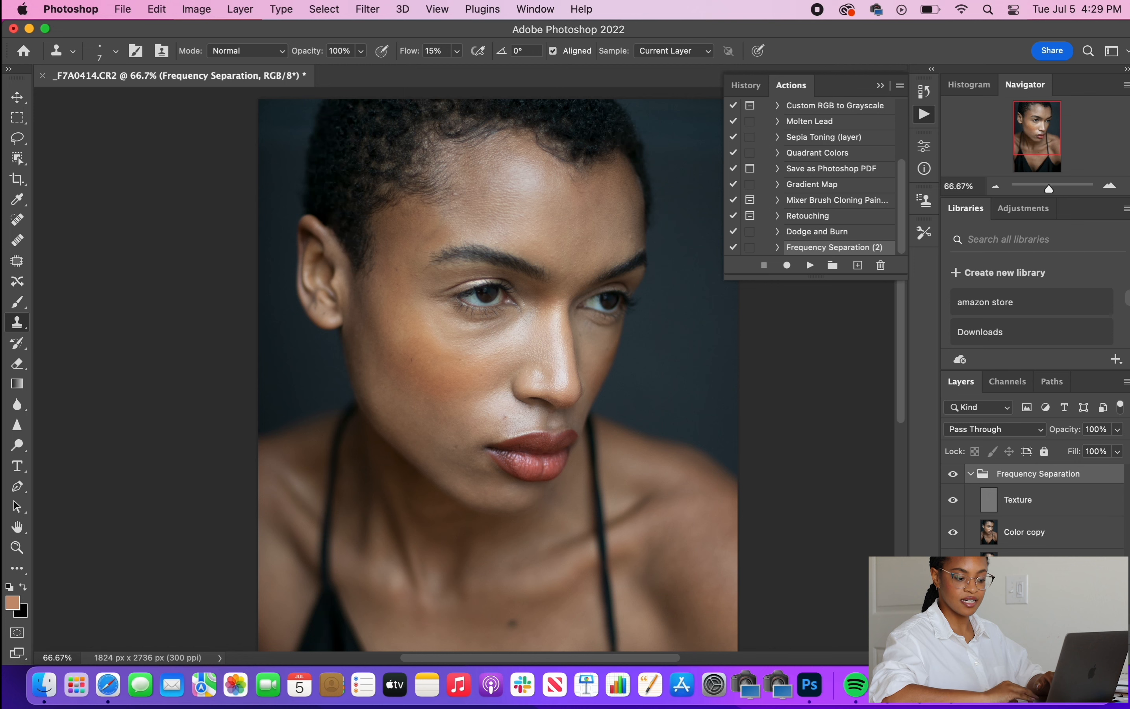
pyautogui.press('Delete')
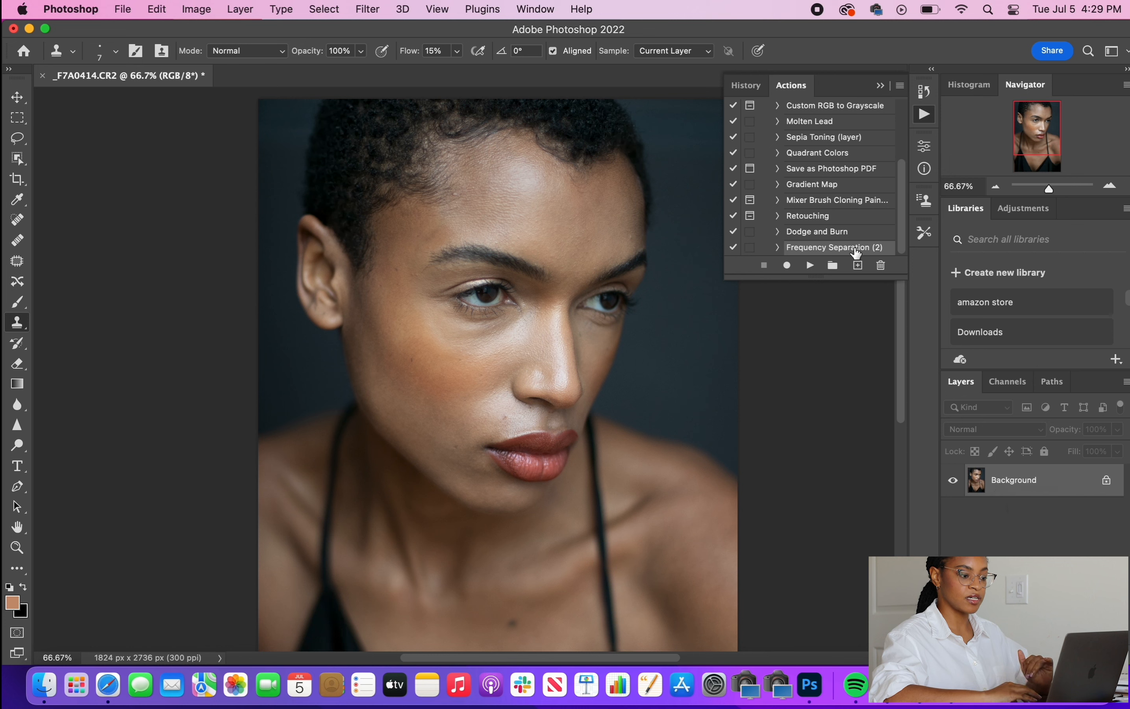
pyautogui.click(811, 266)
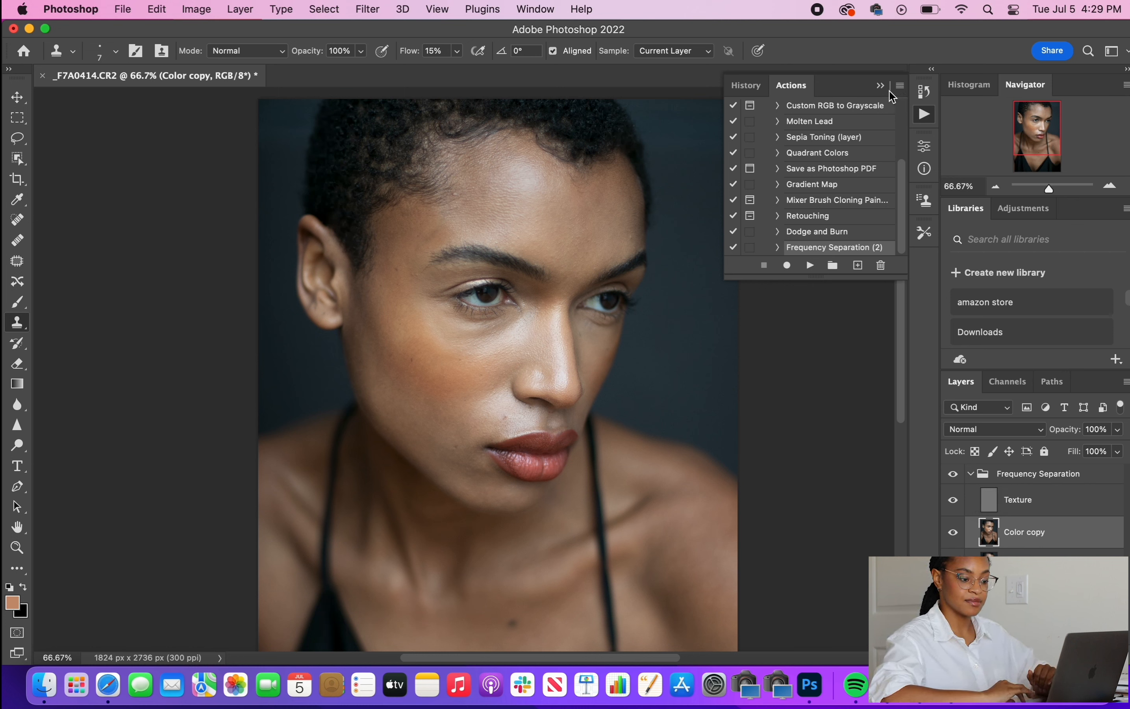
# - Expand the Frequency Separation (2) action and enable the dialog prompt for its Gaussian Blur command
pyautogui.click(778, 248)
pyautogui.scroll(-3, 782, 238)
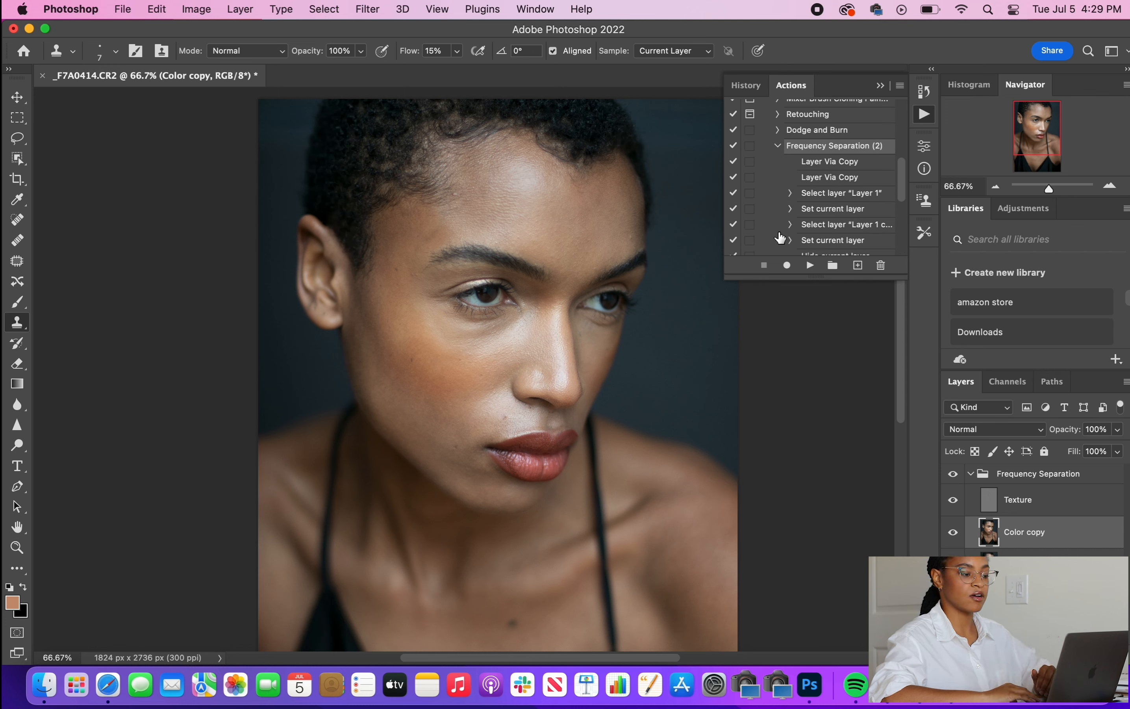
pyautogui.scroll(-3, 781, 238)
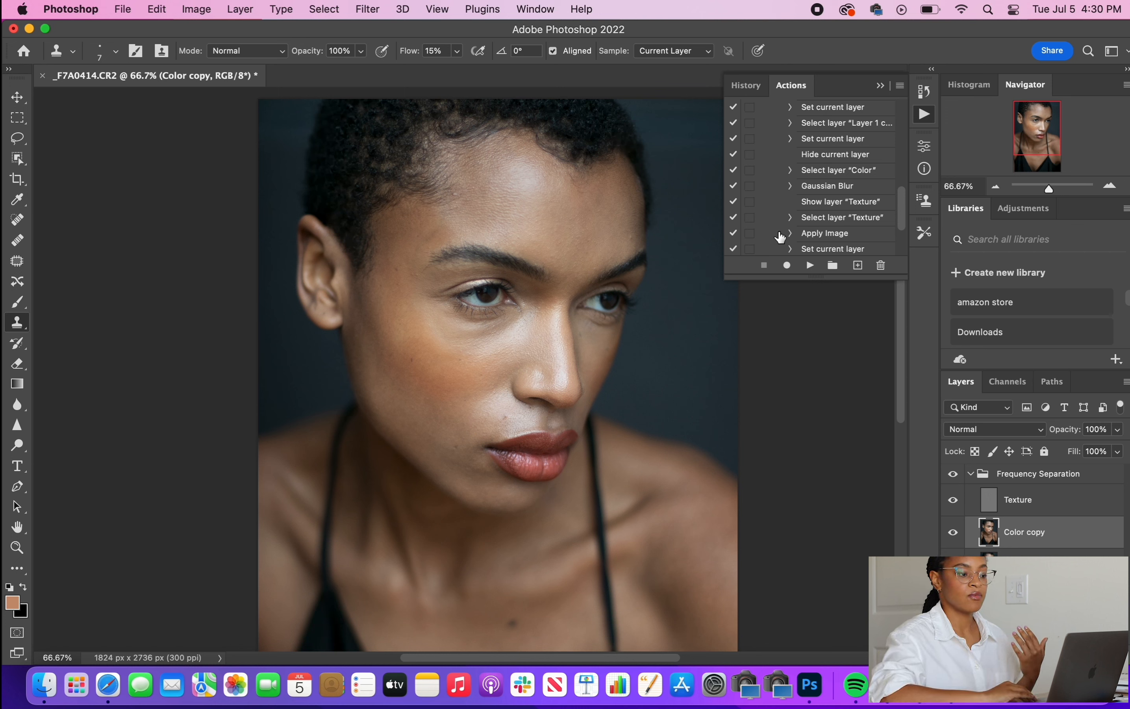
pyautogui.scroll(5, 782, 237)
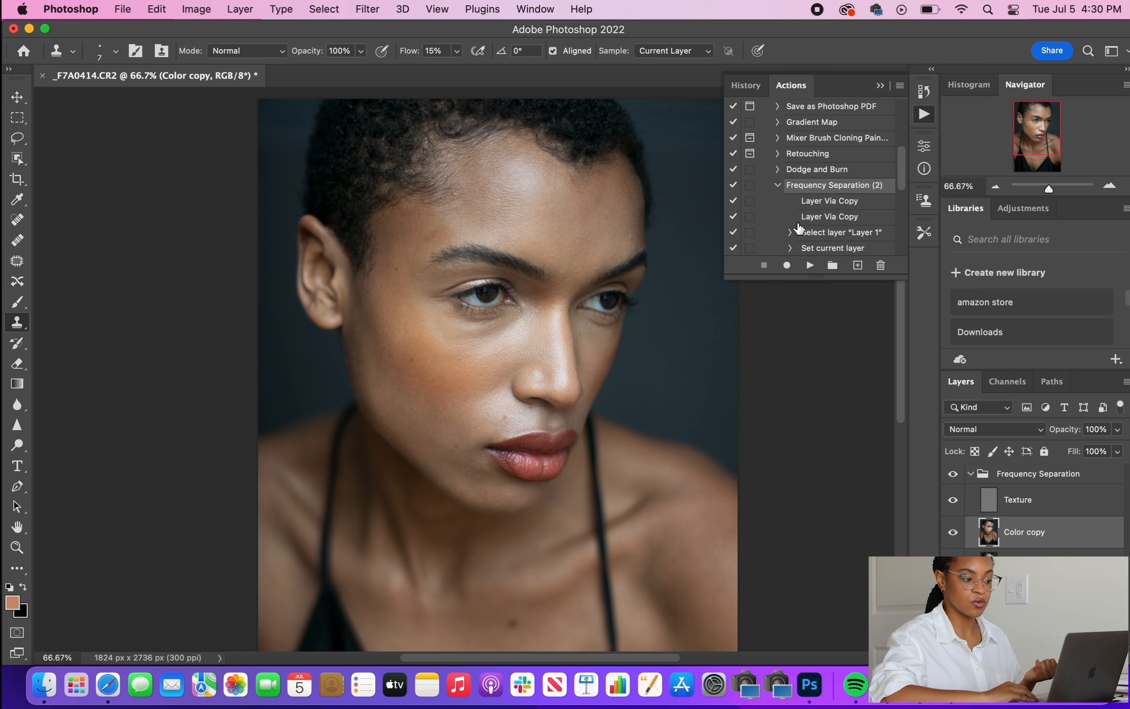
pyautogui.scroll(-4, 801, 227)
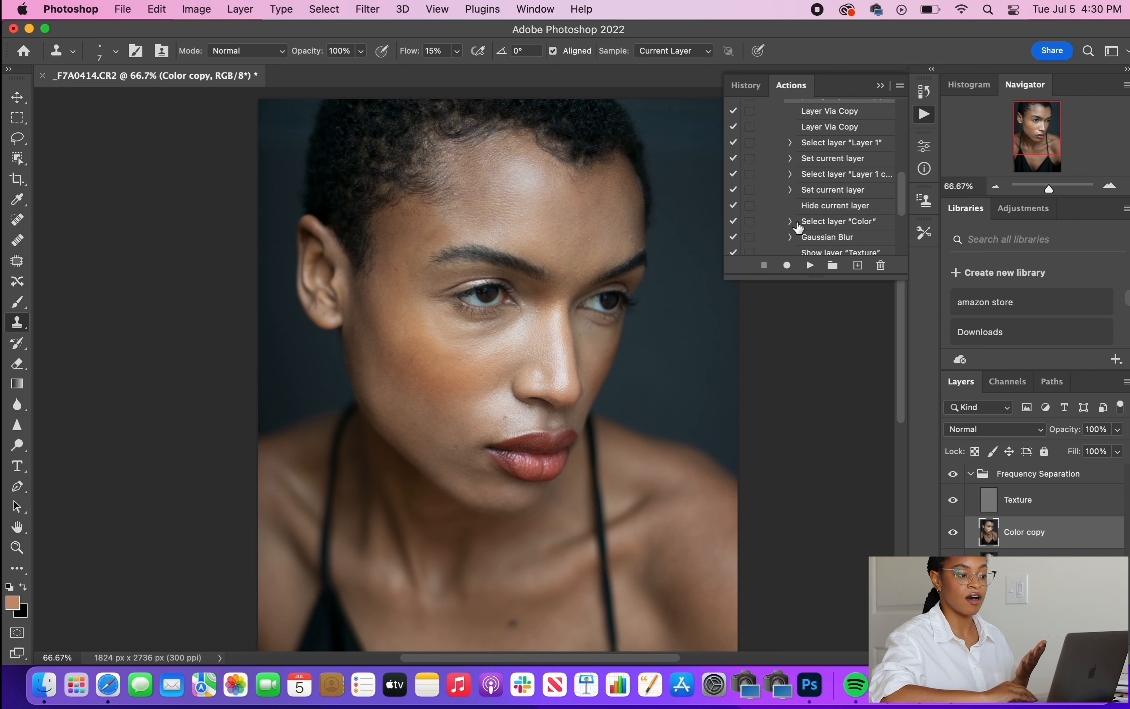
pyautogui.scroll(-1, 801, 224)
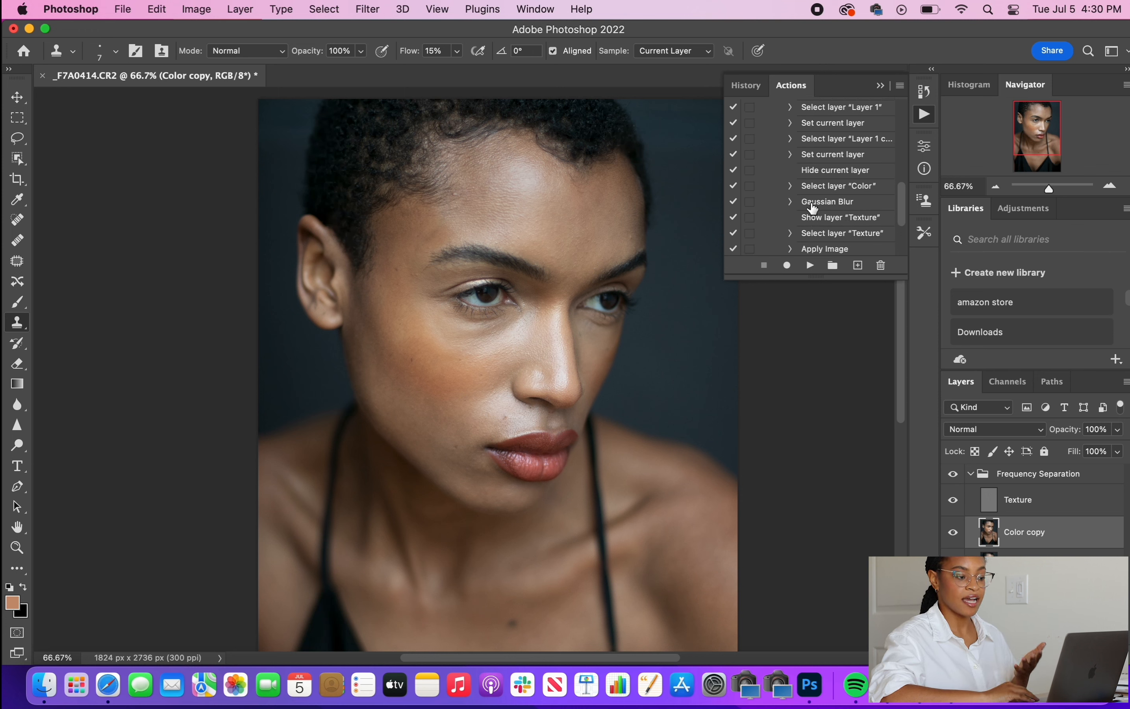
pyautogui.click(792, 203)
pyautogui.scroll(-1, 793, 207)
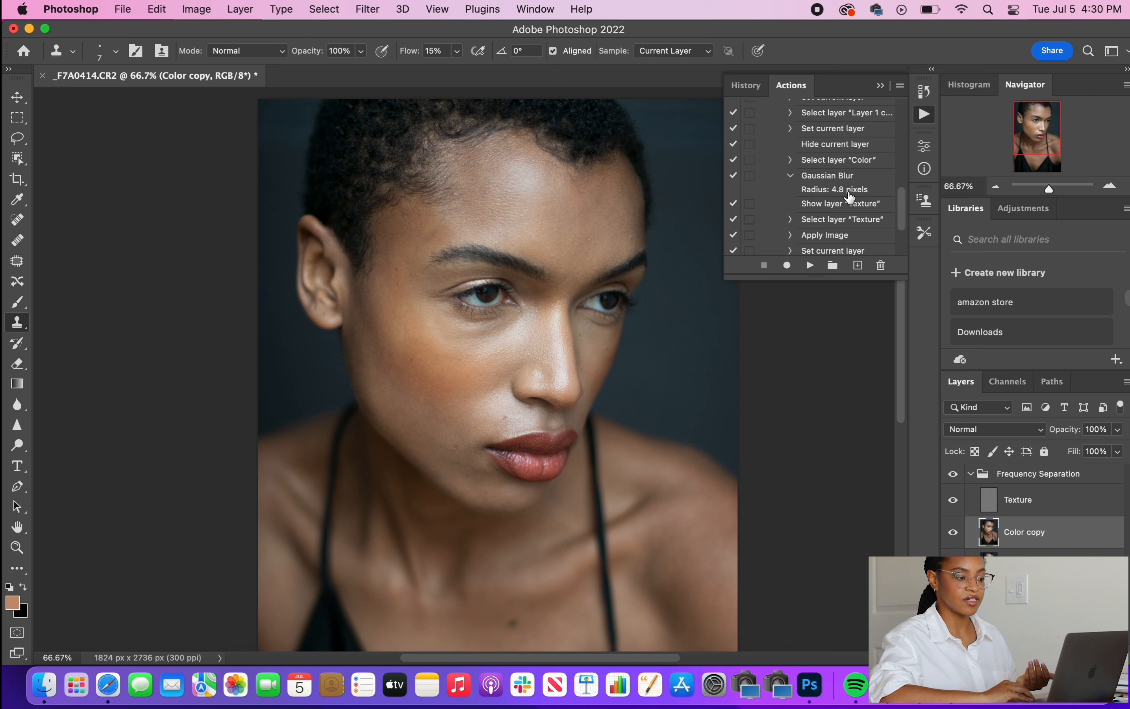
pyautogui.click(750, 177)
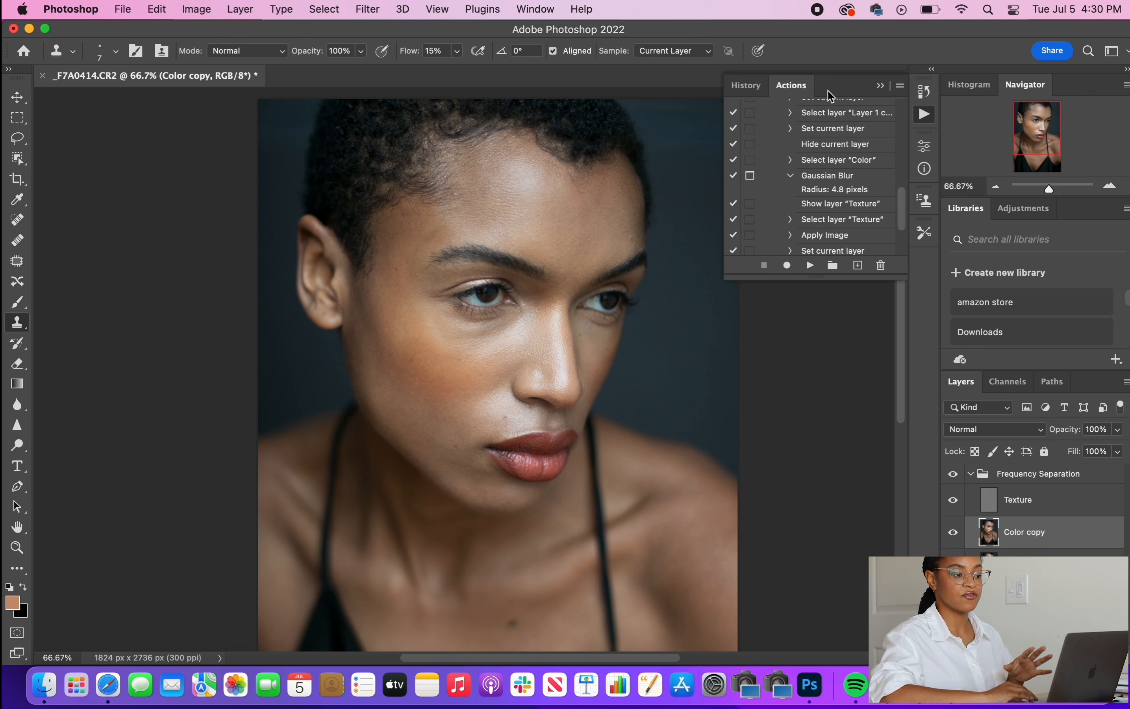
pyautogui.scroll(5, 832, 157)
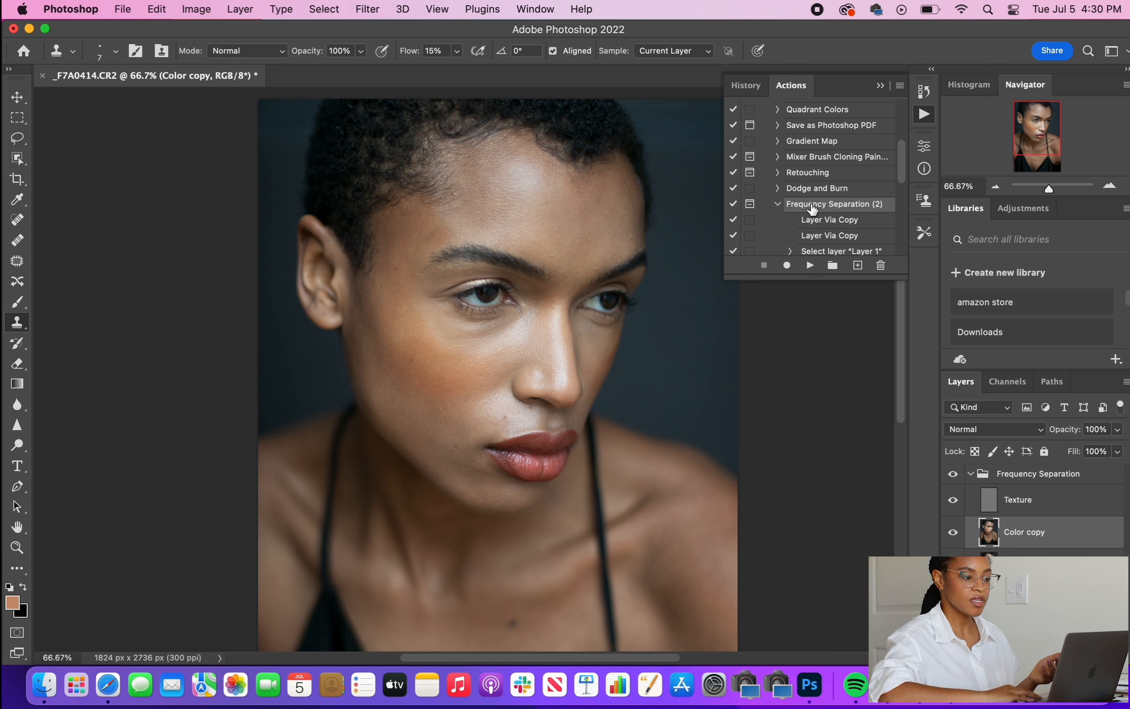
# - Merge all visible layers into the Background layer and run the Frequency Separation (2) action on it
pyautogui.click(882, 88)
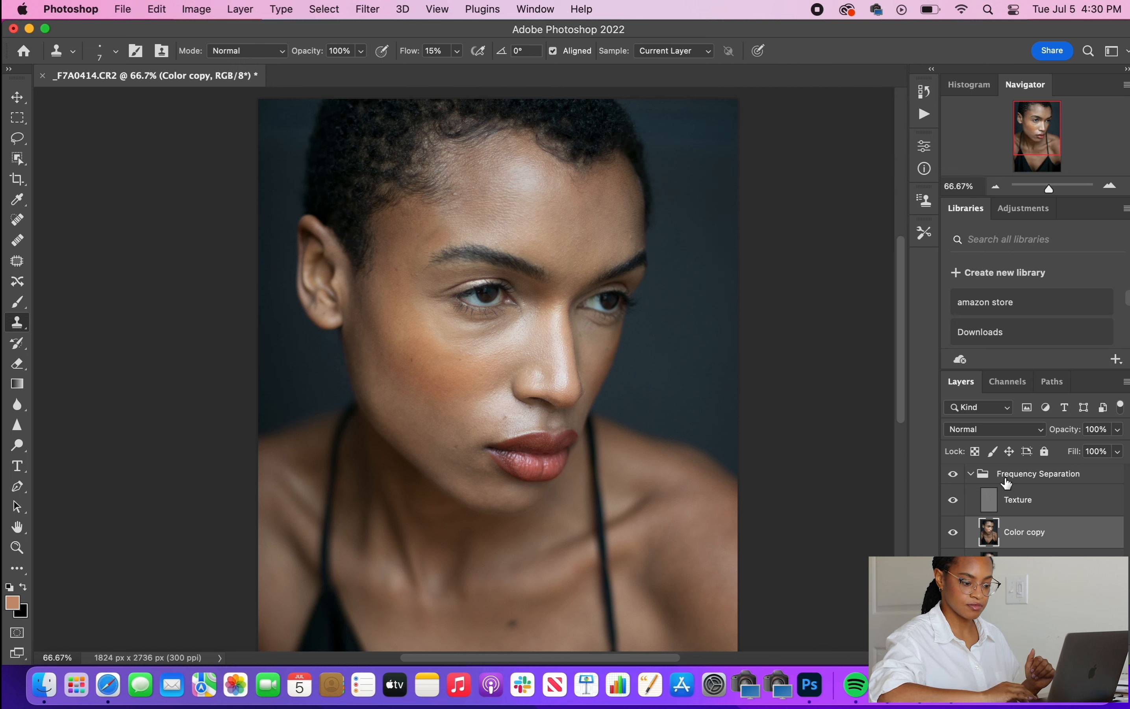
pyautogui.press('shift+super+e')
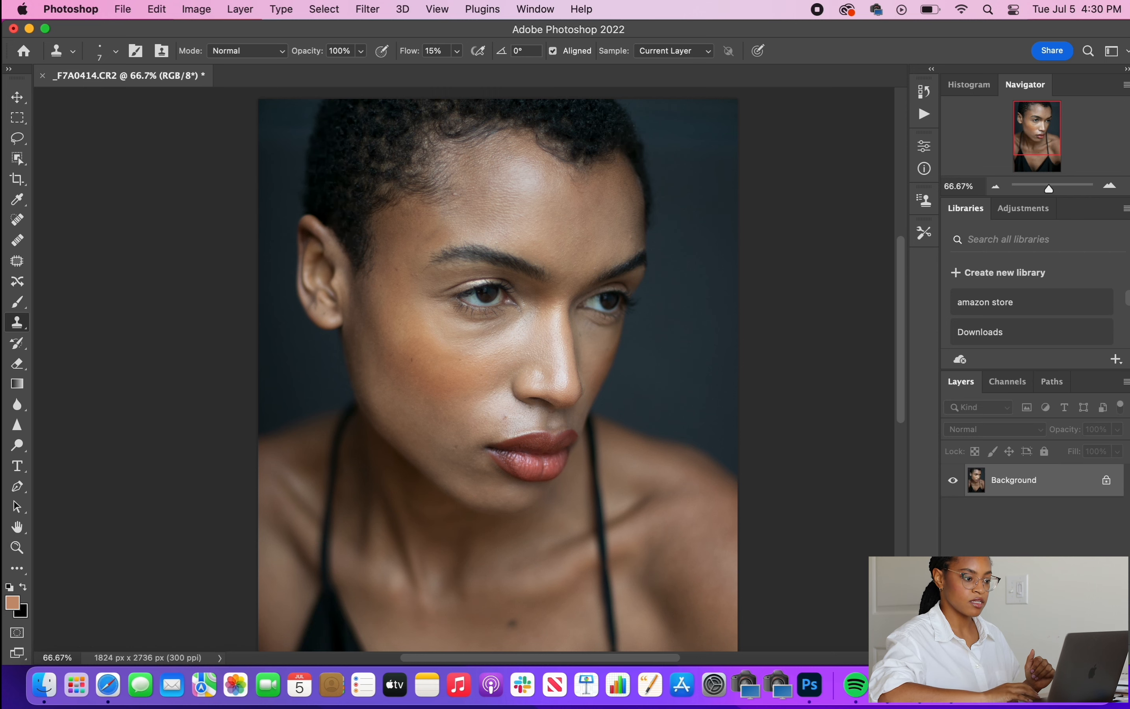
pyautogui.click(923, 115)
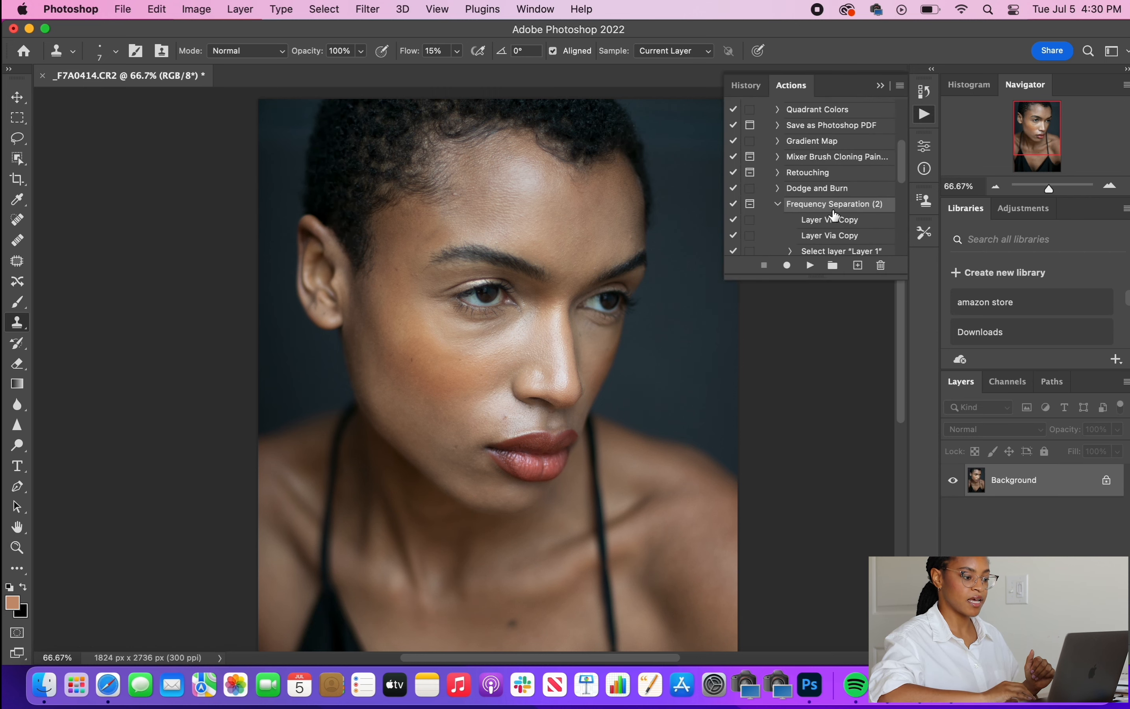
pyautogui.click(813, 266)
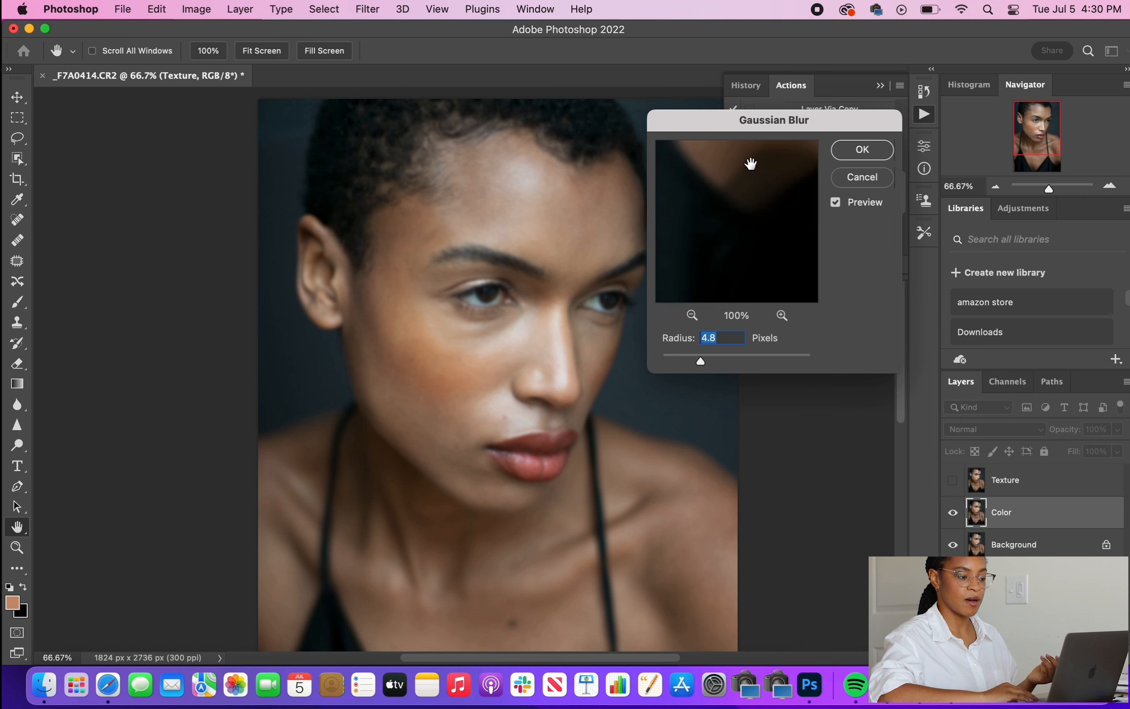
# - Zoom the Gaussian Blur preview out to 15% and apply a blur radius of 4 pixels to the Color layer
pyautogui.click(693, 315)
pyautogui.click(694, 315)
pyautogui.click(694, 315)
pyautogui.click(693, 315)
pyautogui.click(694, 315)
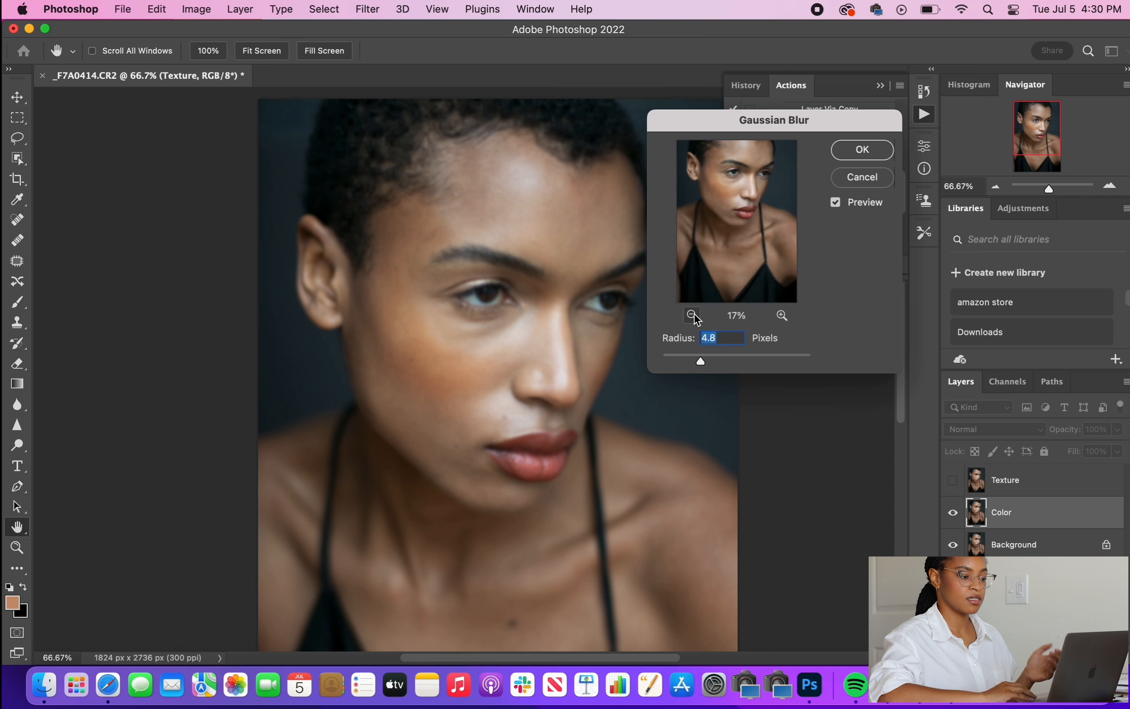
pyautogui.click(694, 315)
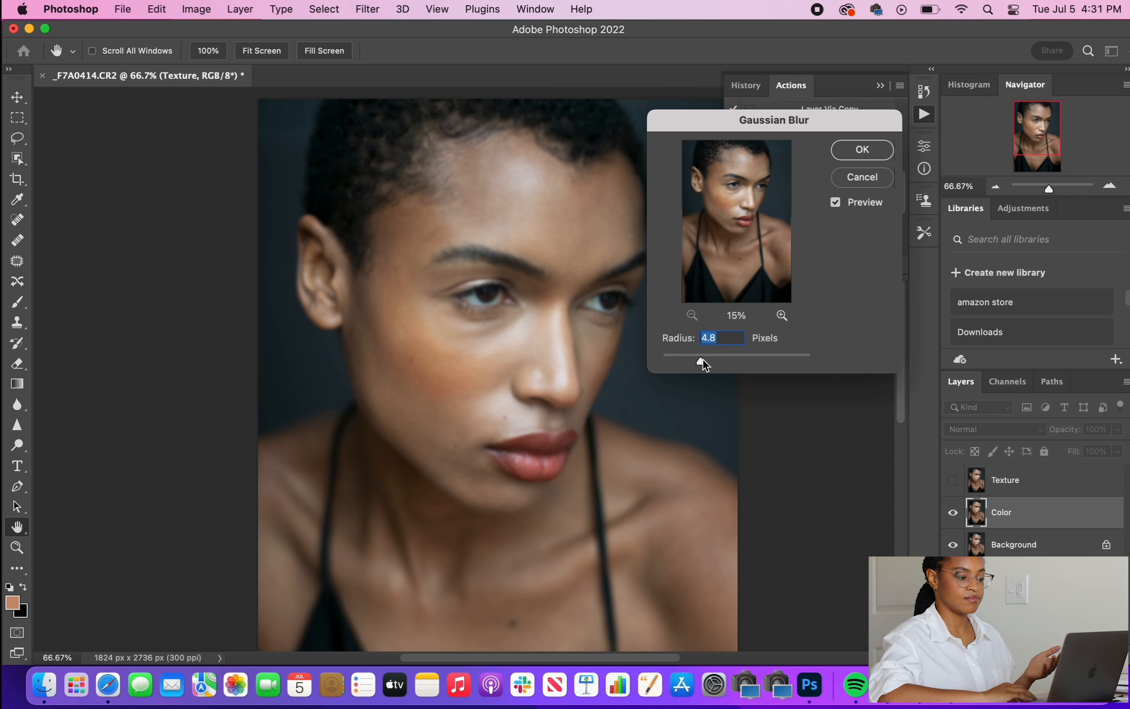
pyautogui.moveTo(703, 361)
pyautogui.mouseDown()
pyautogui.moveTo(734, 364)
pyautogui.moveTo(688, 357)
pyautogui.mouseUp()
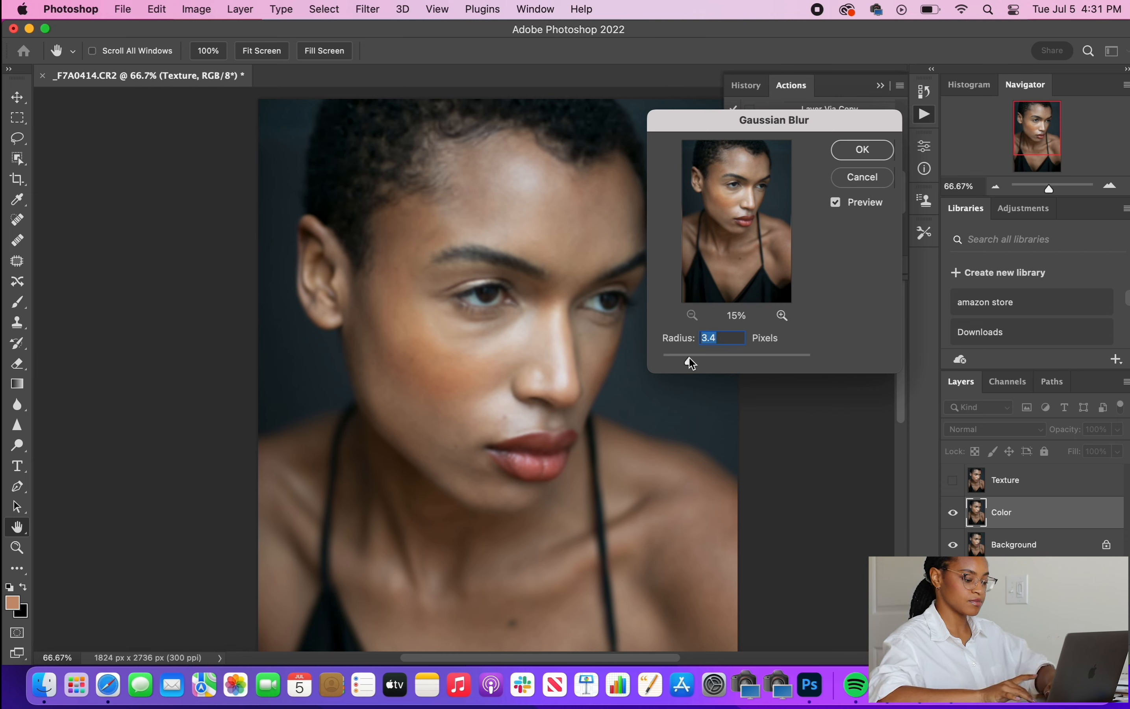
pyautogui.write('4')
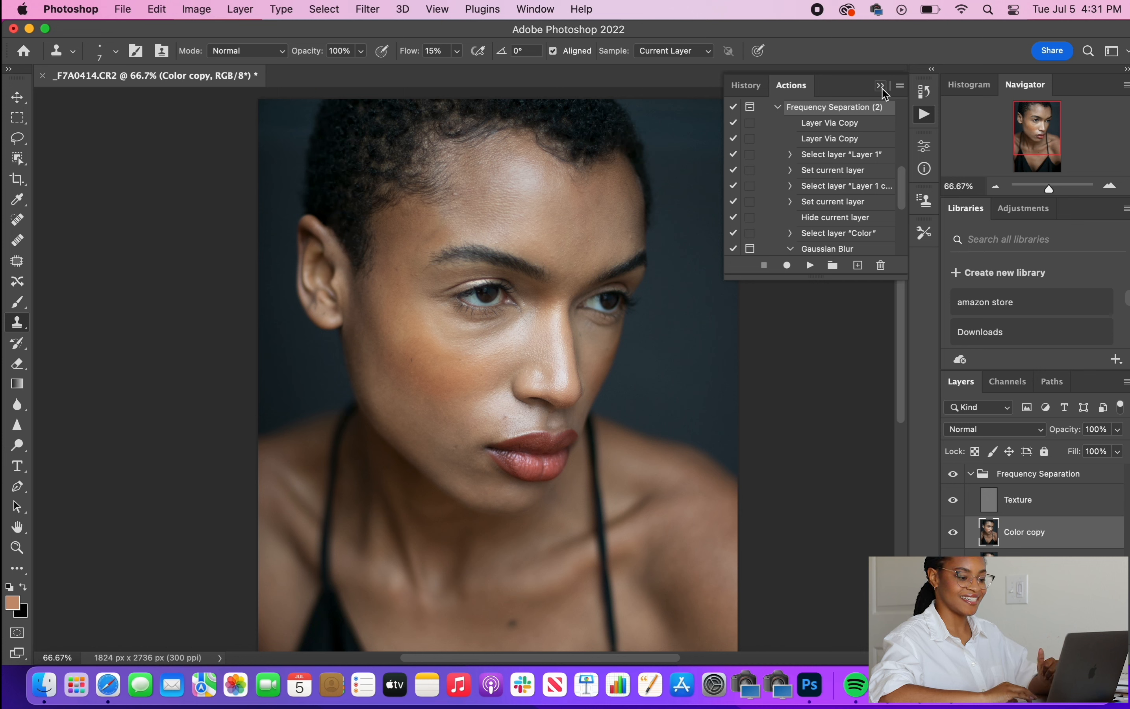
pyautogui.click(884, 89)
# - Select the Color copy layer in the Frequency Separation group and hide the Texture layer
pyautogui.click(974, 478)
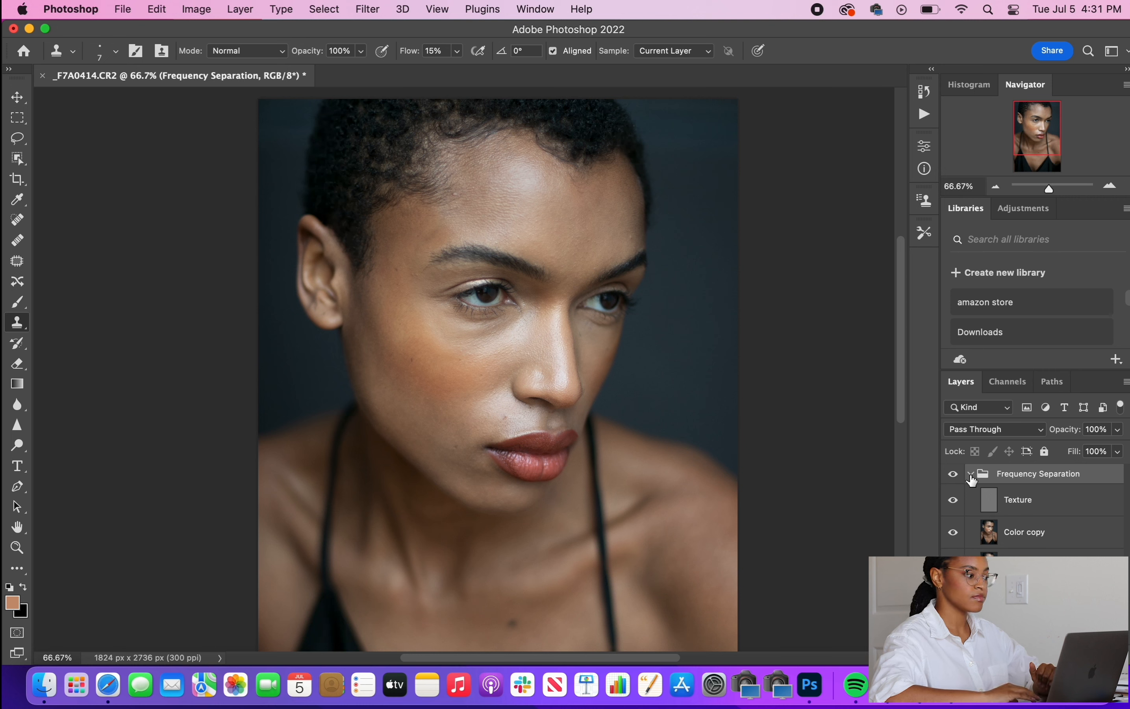
pyautogui.click(992, 538)
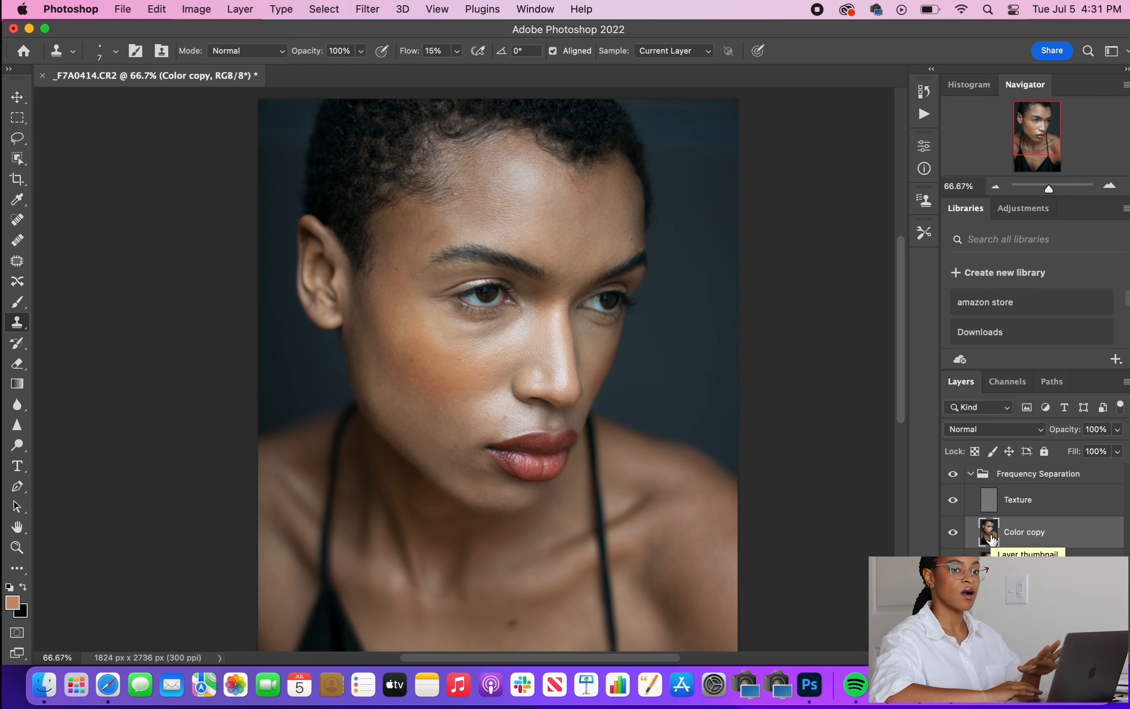
pyautogui.click(954, 501)
pyautogui.click(954, 502)
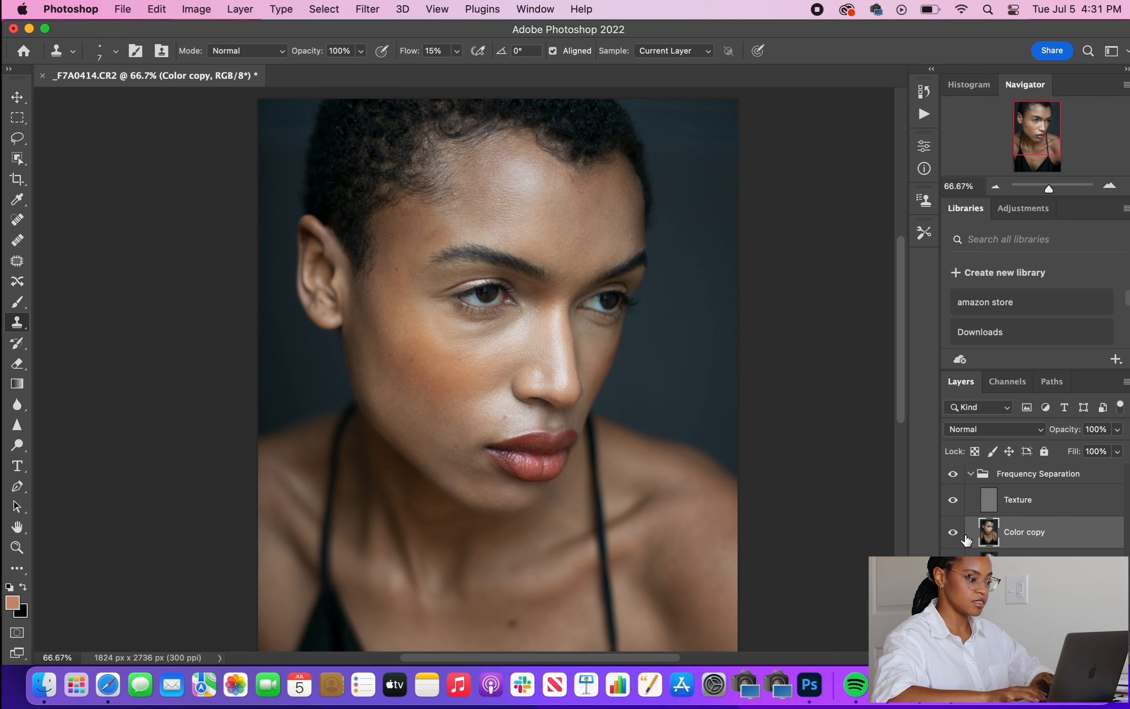
pyautogui.click(954, 500)
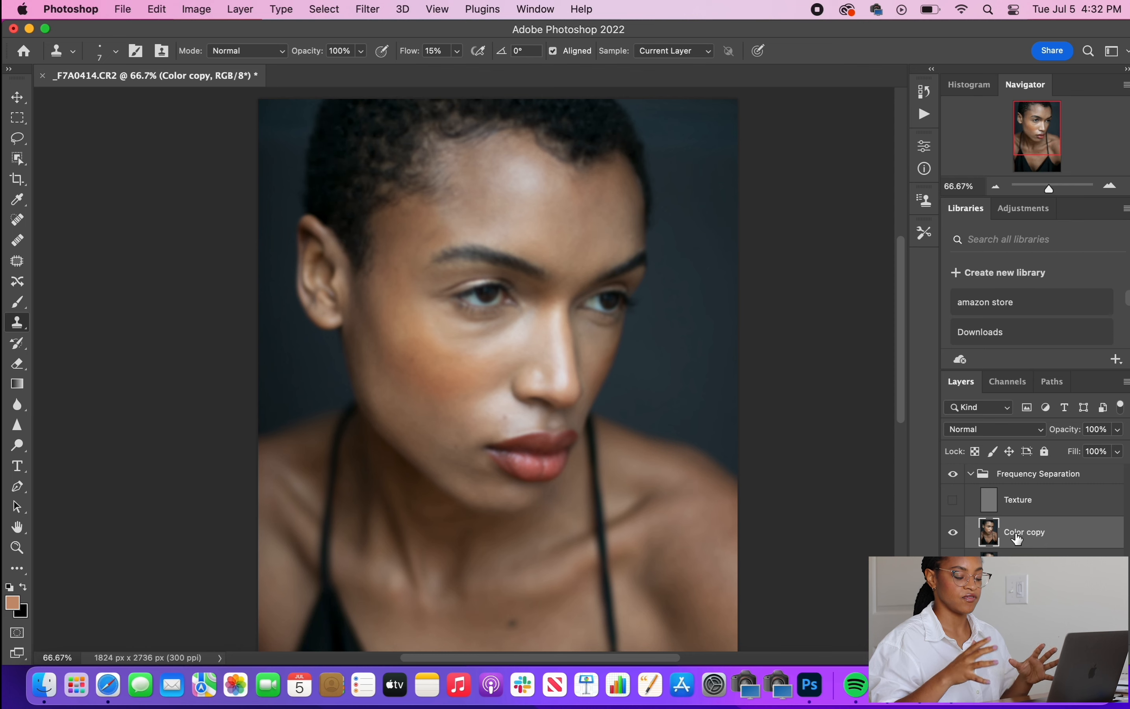
# - Choose the Healing Brush with 0% hardness and enlarge the brush to 125 px
pyautogui.click(19, 241)
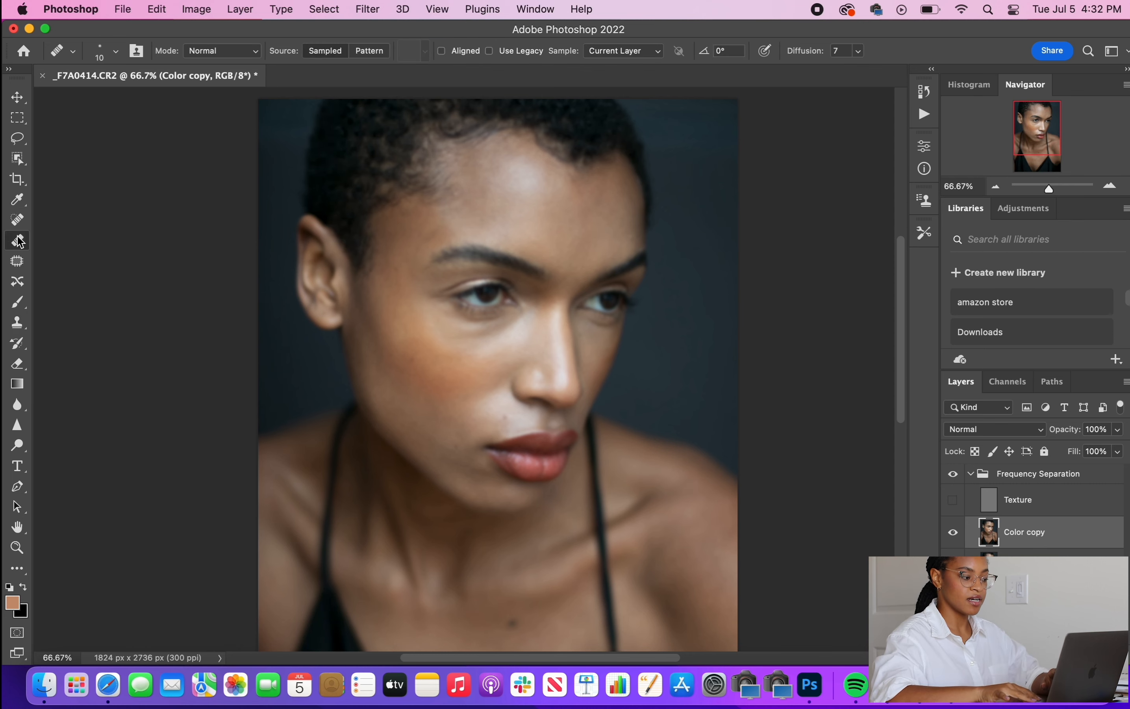
pyautogui.click(116, 52)
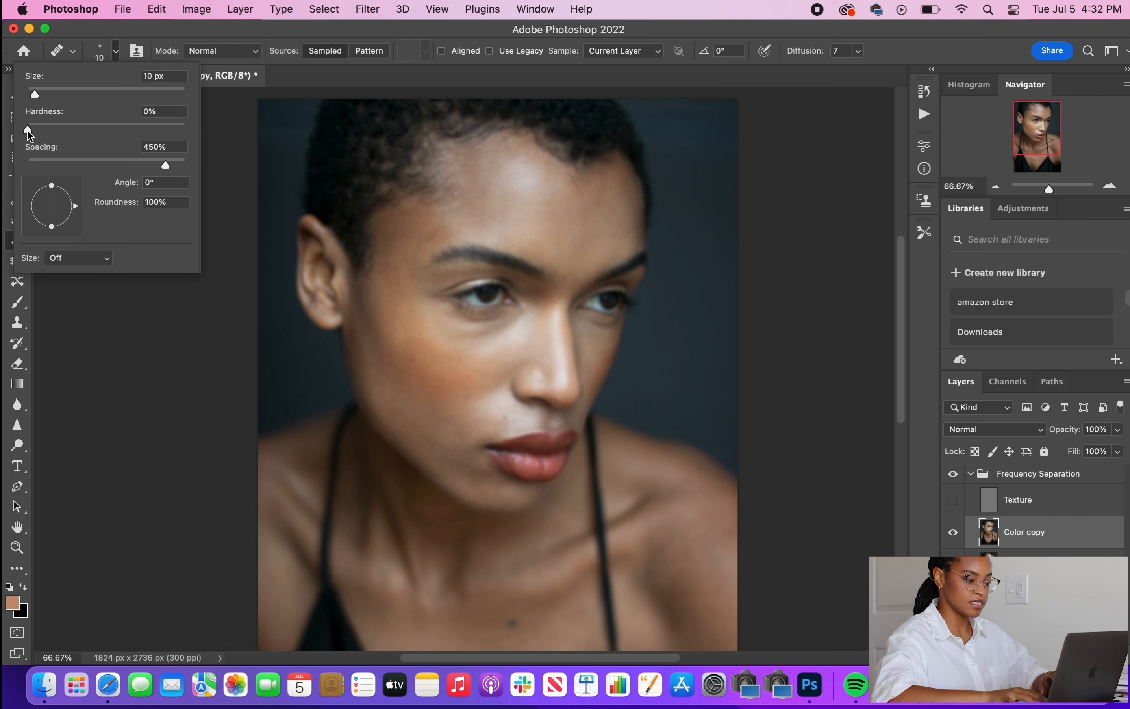
pyautogui.click(28, 131)
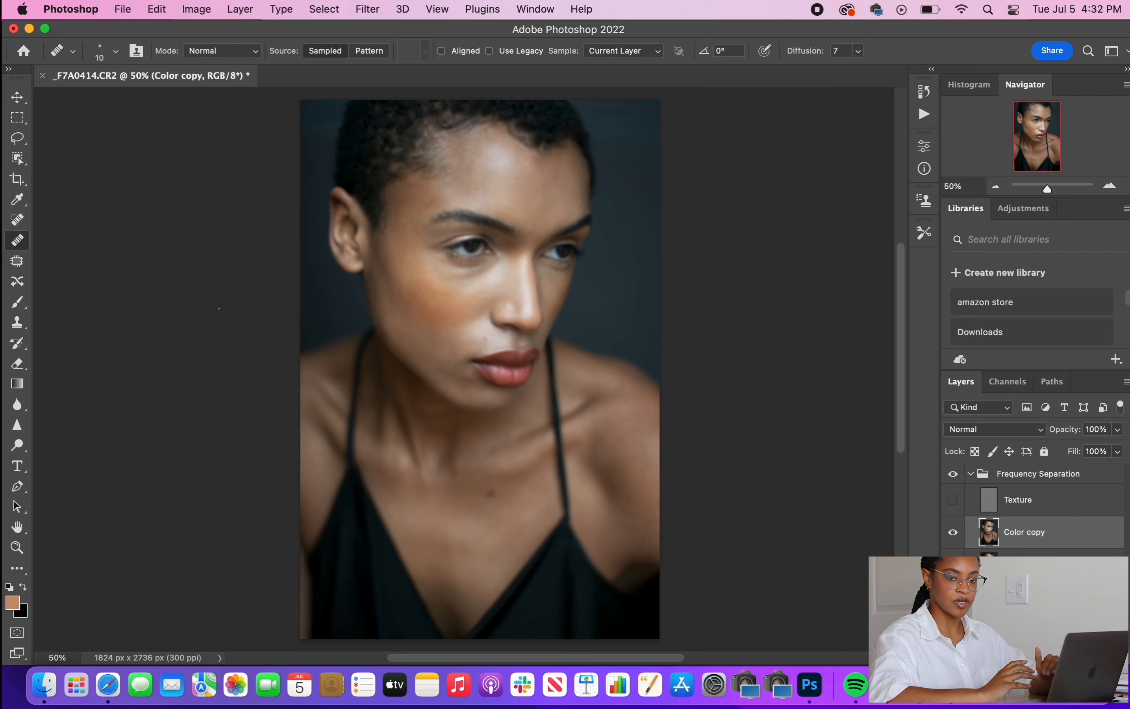
pyautogui.press(']')
pyautogui.press(']')
pyautogui.press(']')
pyautogui.press(']')
pyautogui.press(']')
pyautogui.press(']')
pyautogui.press(']')
pyautogui.press(']')
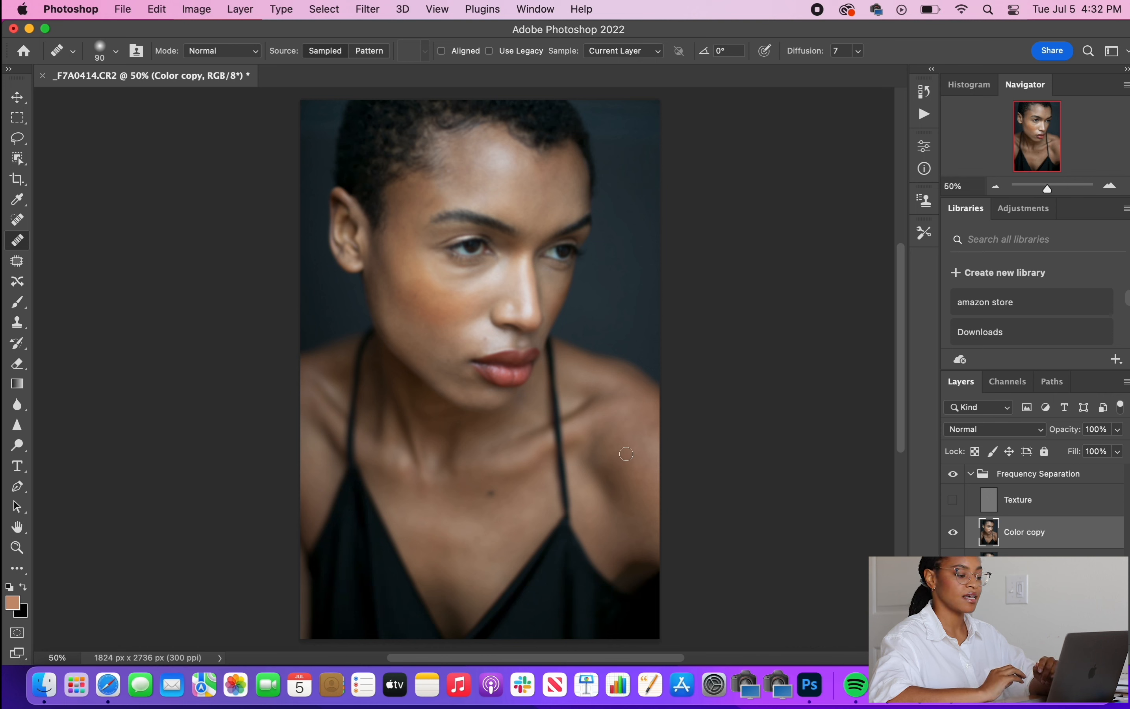
pyautogui.press(']')
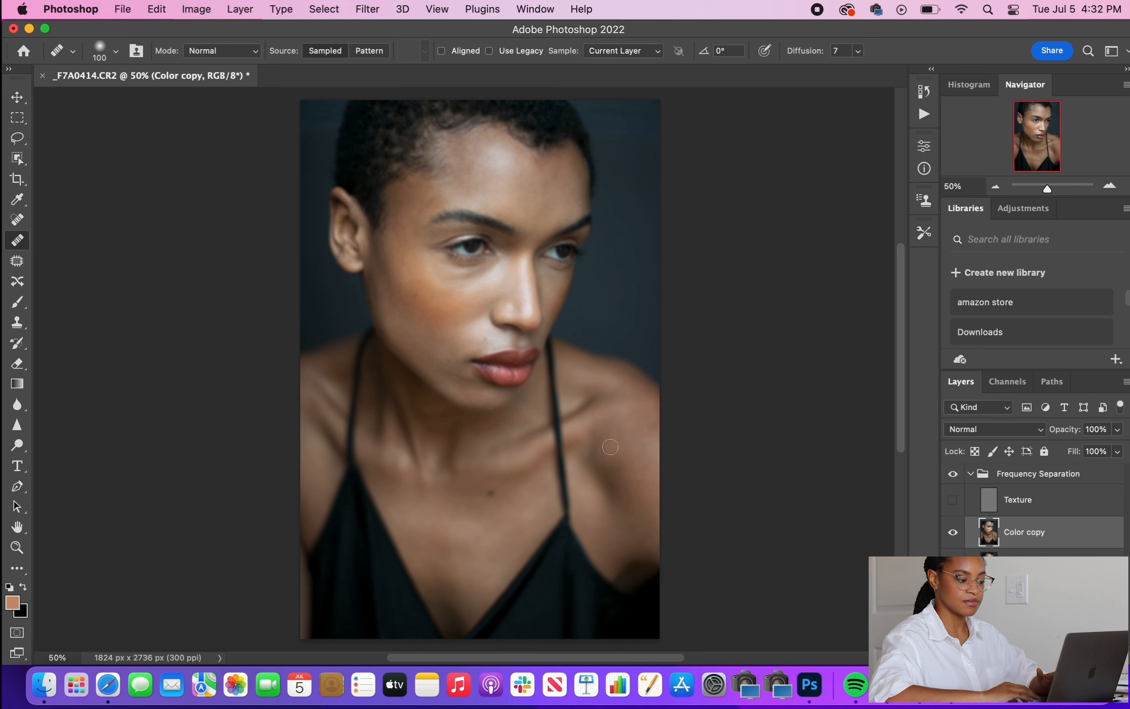
pyautogui.press(']')
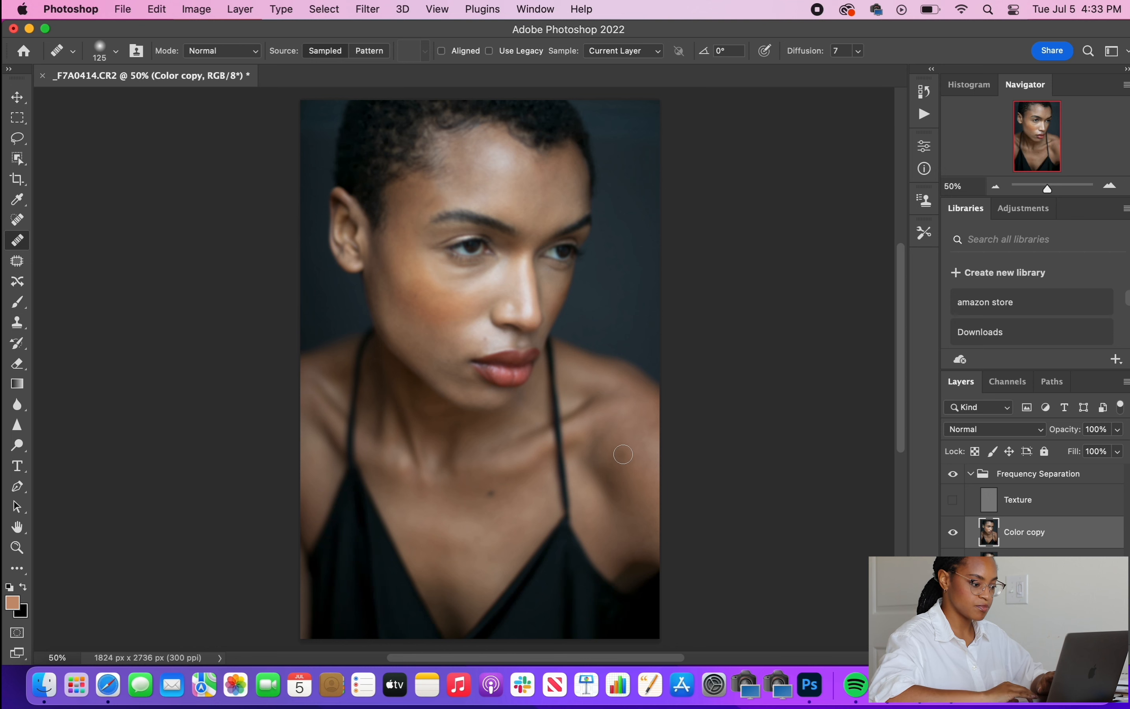
pyautogui.press(']')
pyautogui.press(']')
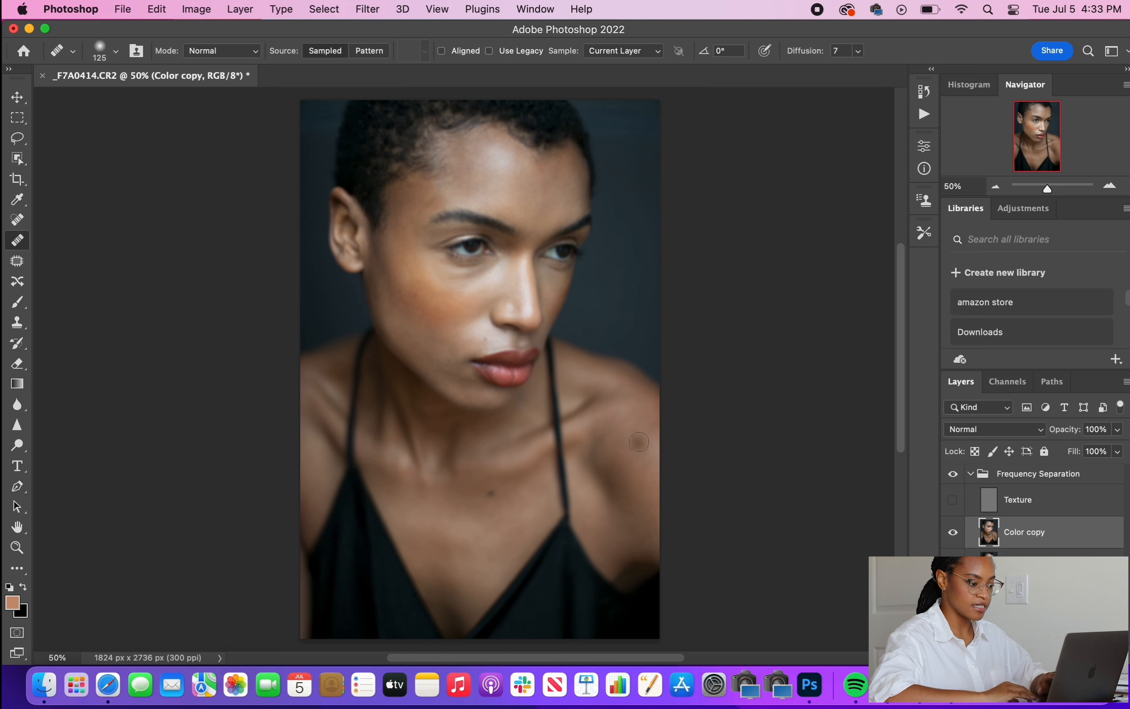
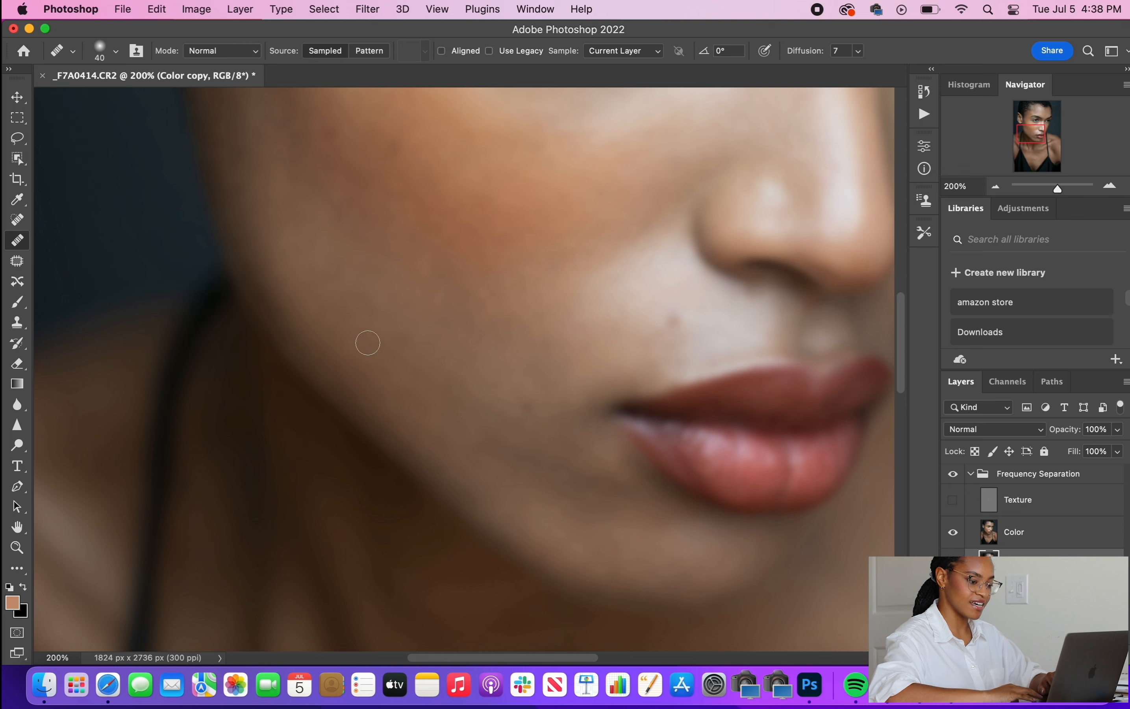
# - Heal the skin on the lower cheek on the Color copy layer and check it with the Texture layer briefly shown
pyautogui.click(388, 331)
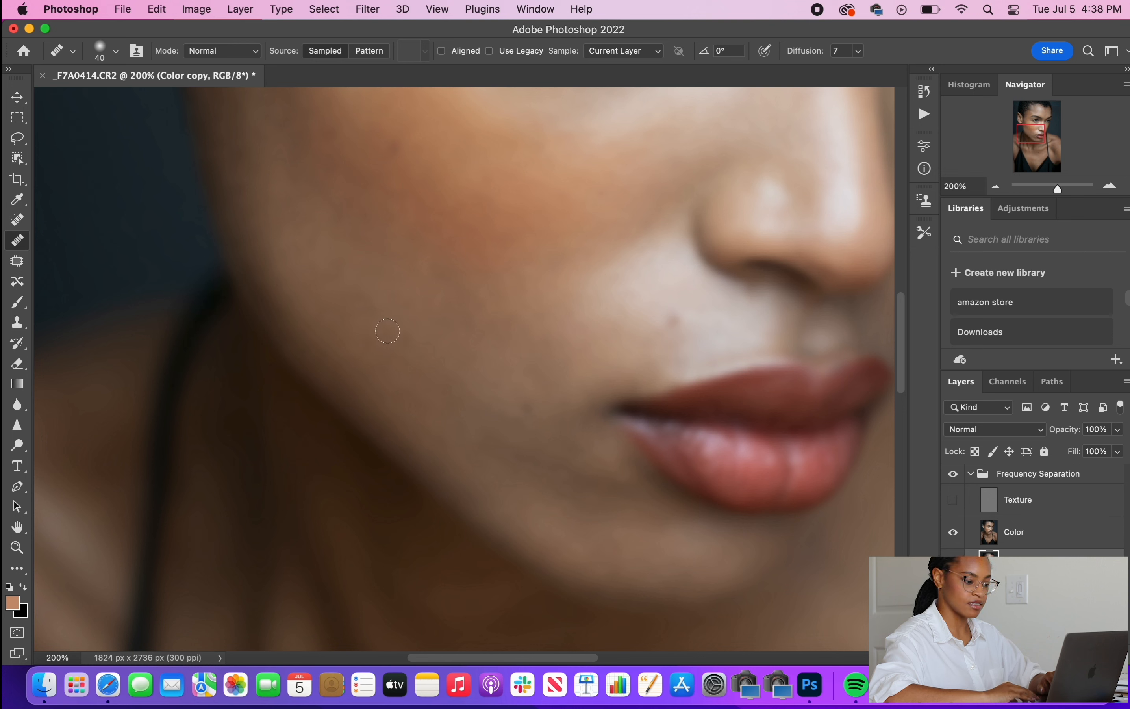
pyautogui.click(954, 500)
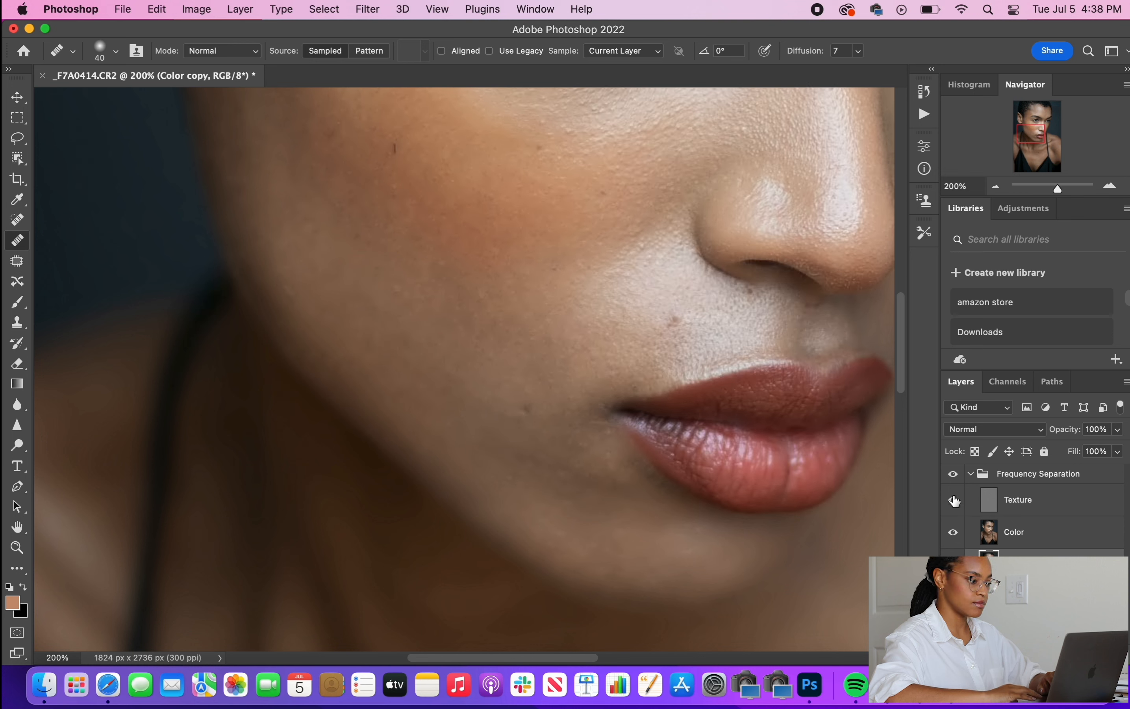
pyautogui.scroll(5, 908, 489)
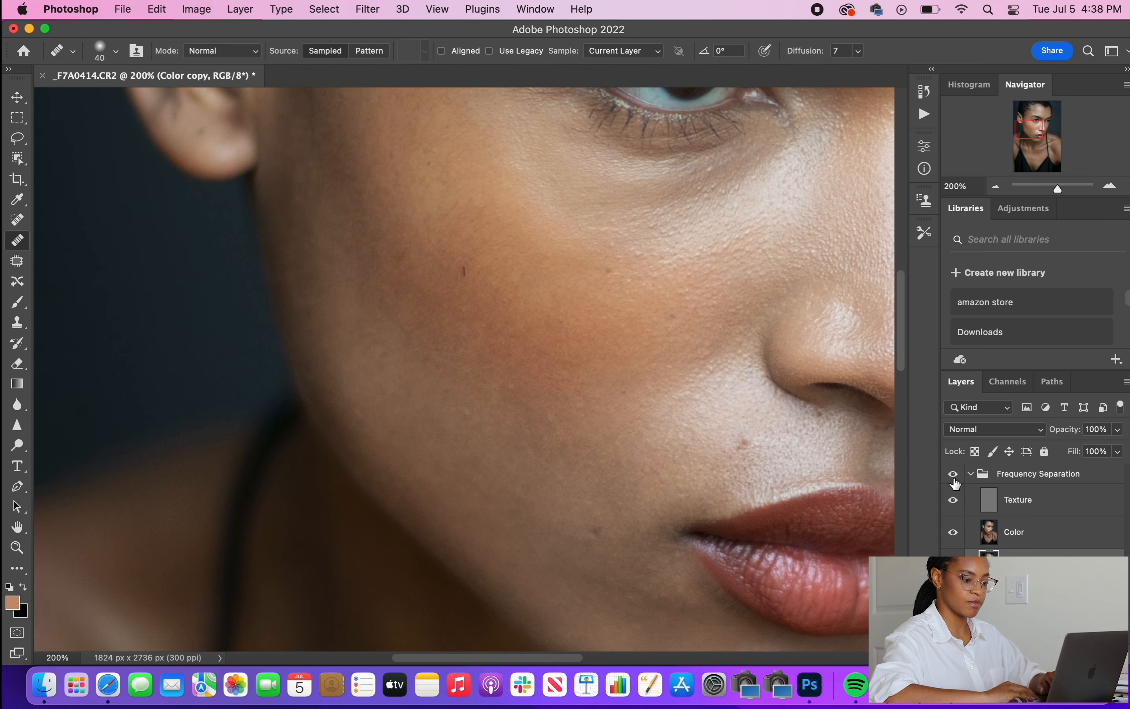
pyautogui.click(954, 500)
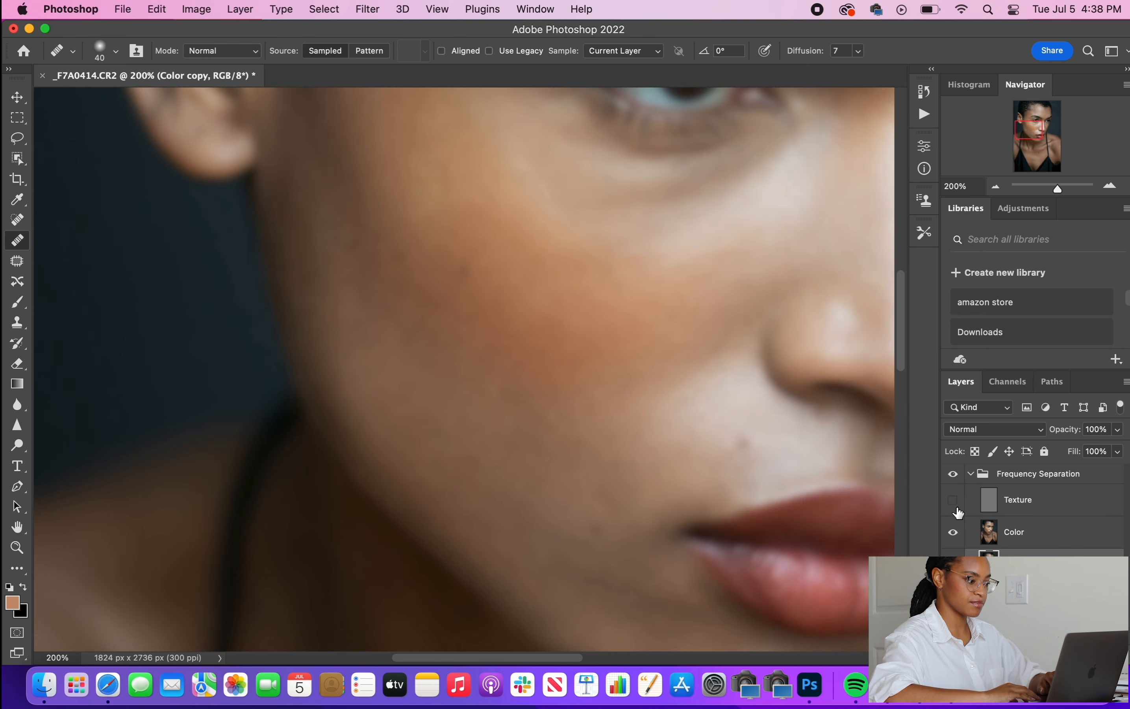
# - Select the Color layer and set the Healing Brush size to 50 px for retouching the face
pyautogui.click(986, 523)
pyautogui.click(956, 474)
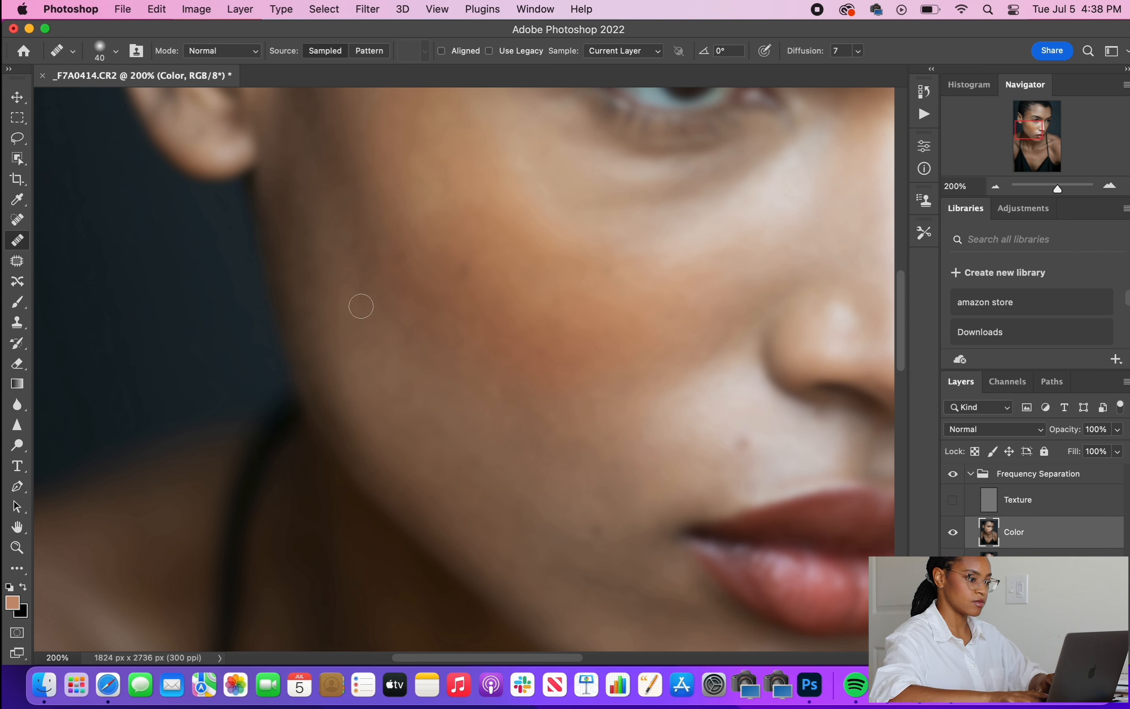
pyautogui.press(']')
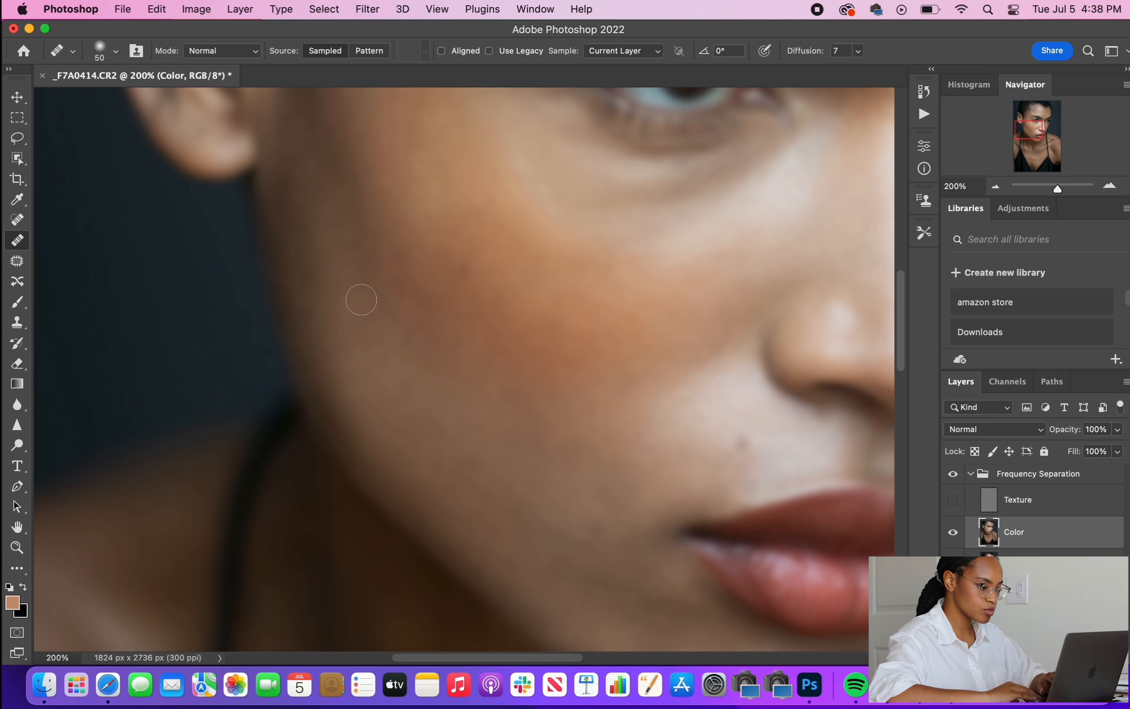
pyautogui.press('super+equal')
pyautogui.press('super+minus')
pyautogui.press('super+minus')
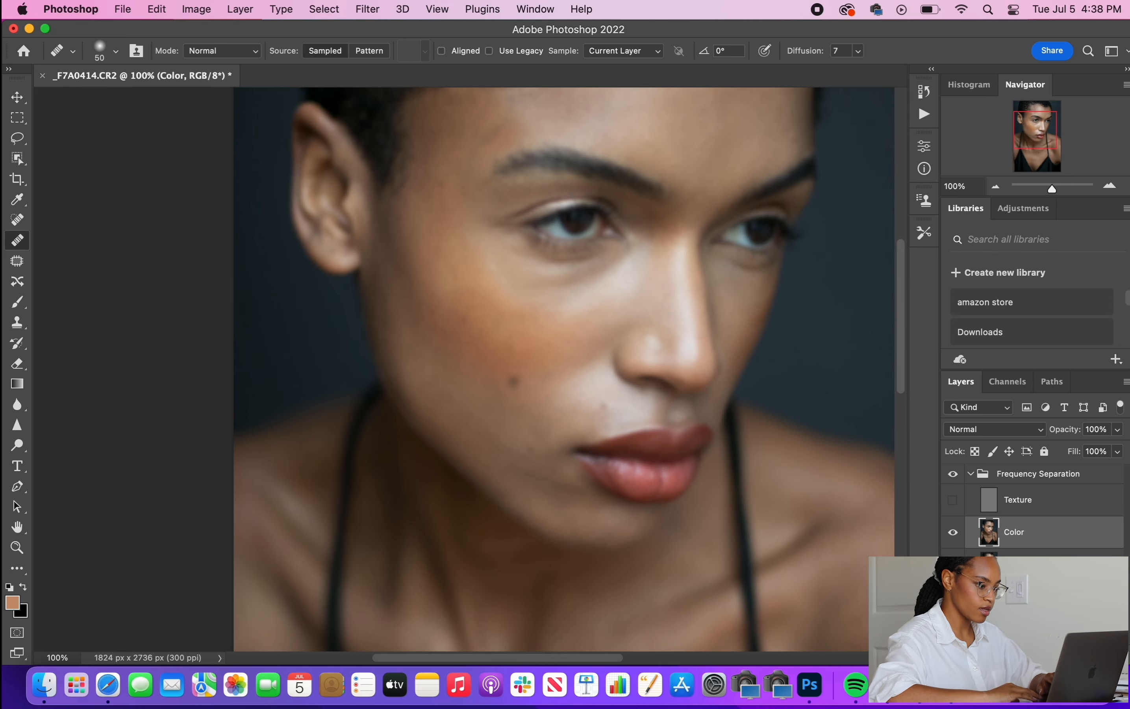
# - Heal the cheek from the lower cheek up towards the ear with the Healing Brush at 90 px on the Color layer
pyautogui.scroll(-2, 514, 382)
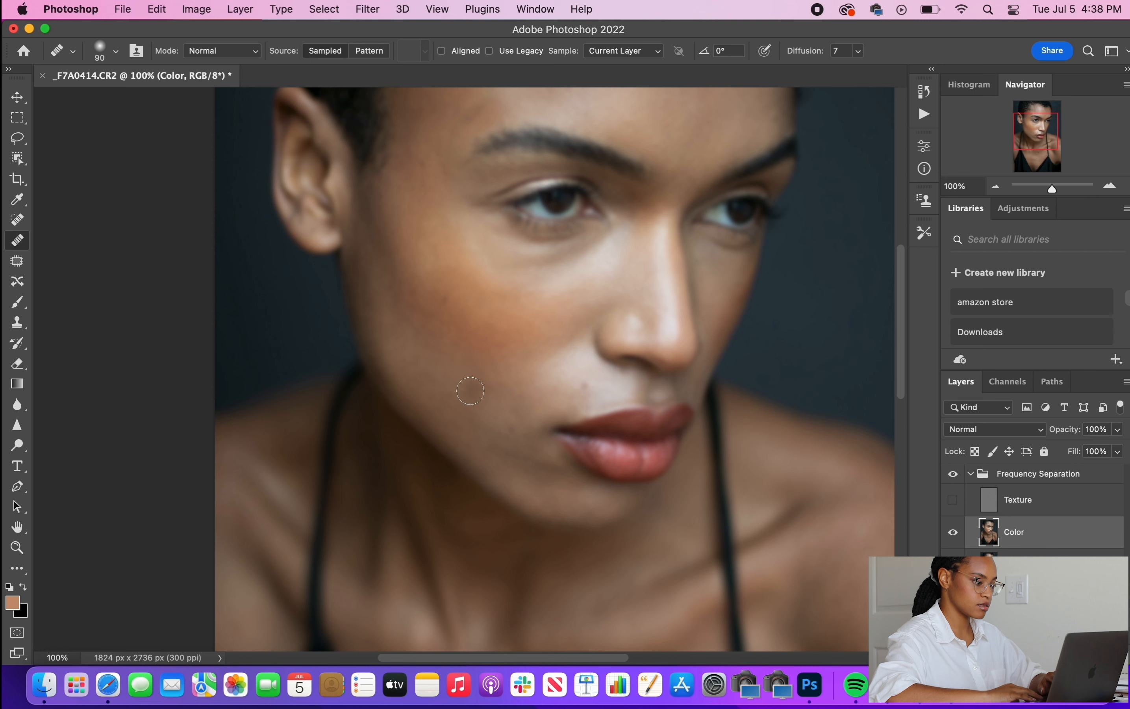
pyautogui.keyDown('alt'); pyautogui.click(447, 354); pyautogui.keyUp('alt')
pyautogui.moveTo(432, 352); pyautogui.dragTo(402, 313)
pyautogui.keyDown('alt'); pyautogui.click(411, 321); pyautogui.keyUp('alt')
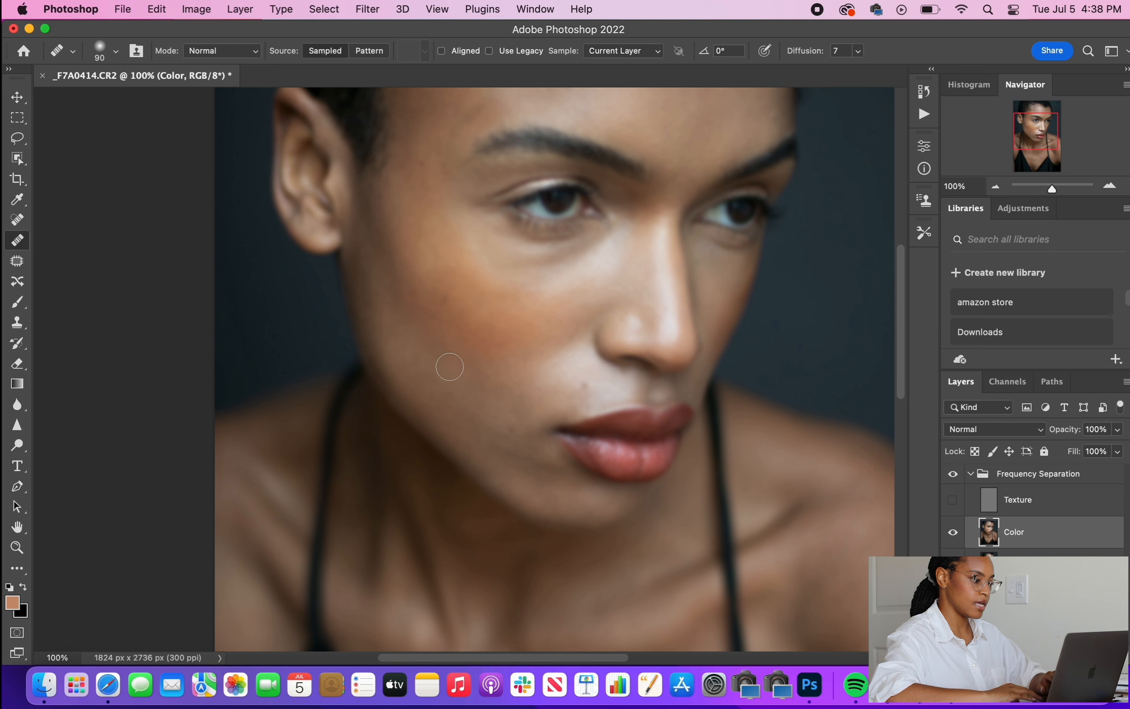
pyautogui.keyDown('alt'); pyautogui.click(426, 332); pyautogui.keyUp('alt')
pyautogui.click(393, 290)
pyautogui.click(391, 287)
pyautogui.click(383, 252)
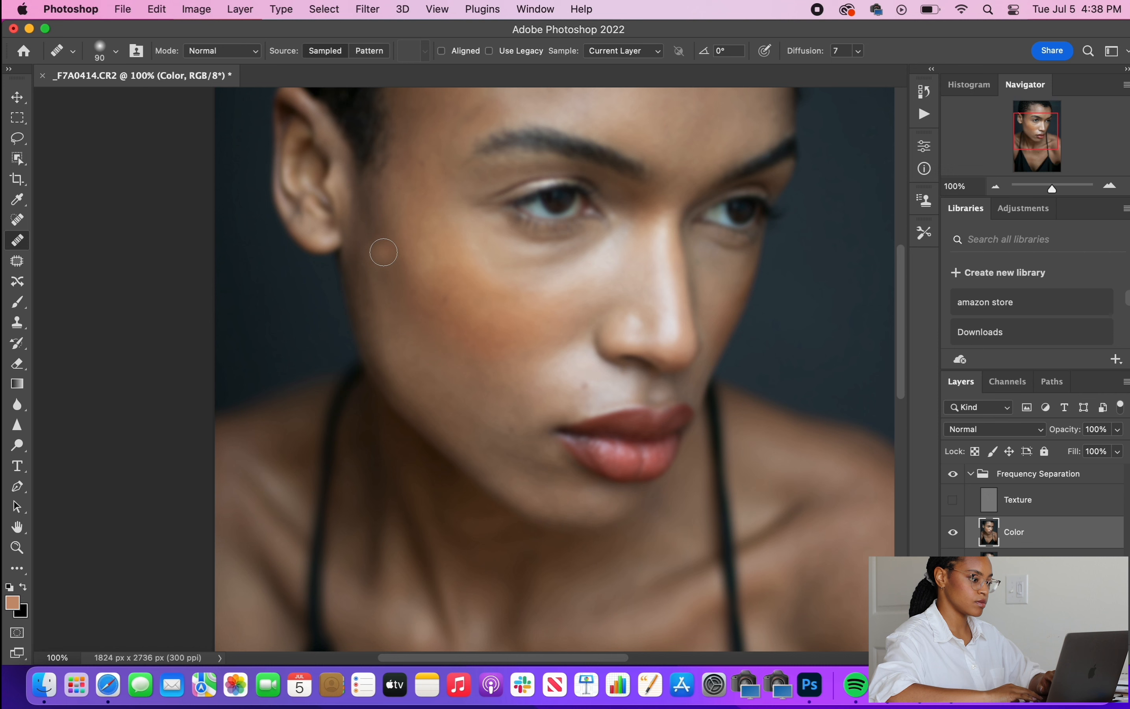
# - Even out the skin in front of the ear and along the face's outer edge using freshly sampled nearby skin
pyautogui.keyDown('alt'); pyautogui.click(388, 251); pyautogui.keyUp('alt')
pyautogui.moveTo(391, 225); pyautogui.dragTo(388, 219)
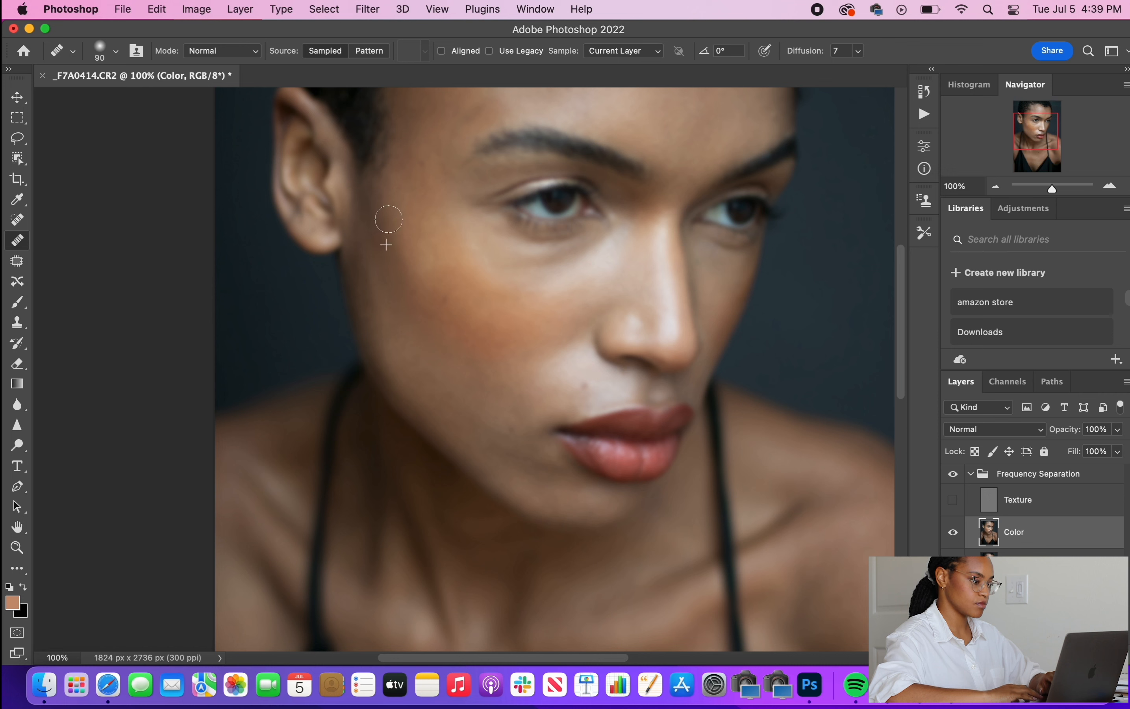
pyautogui.keyDown('alt'); pyautogui.click(373, 325); pyautogui.keyUp('alt')
pyautogui.click(367, 300)
pyautogui.click(364, 285)
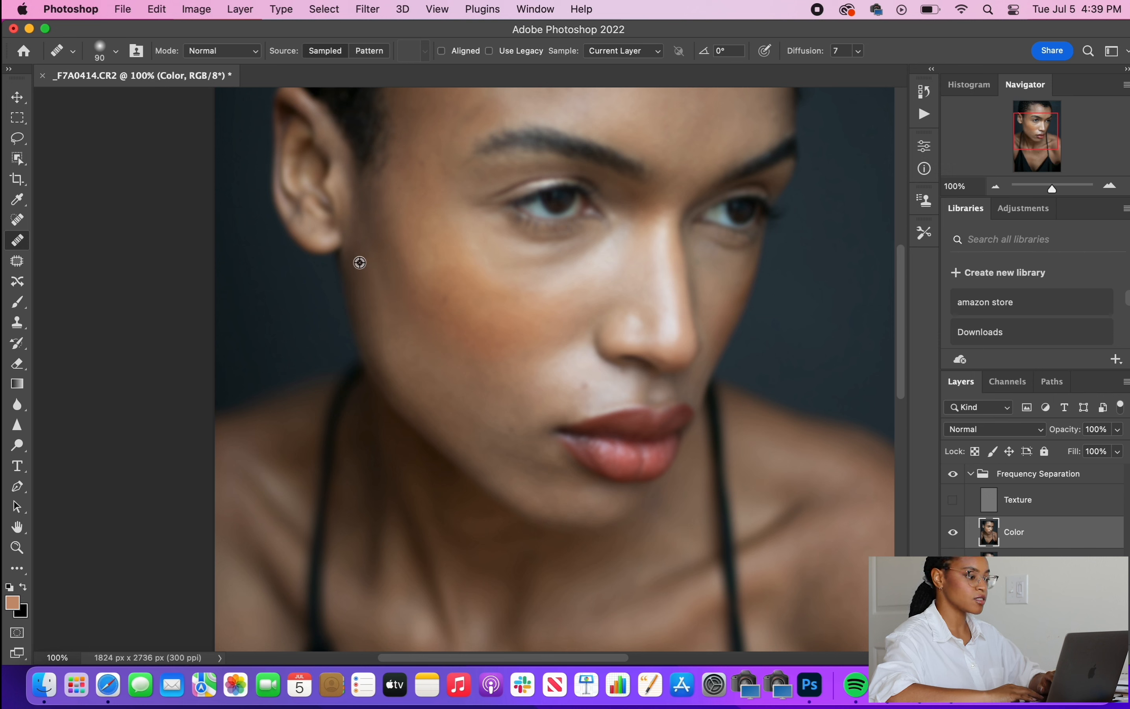
pyautogui.keyDown('alt'); pyautogui.click(390, 227); pyautogui.keyUp('alt')
pyautogui.click(384, 212)
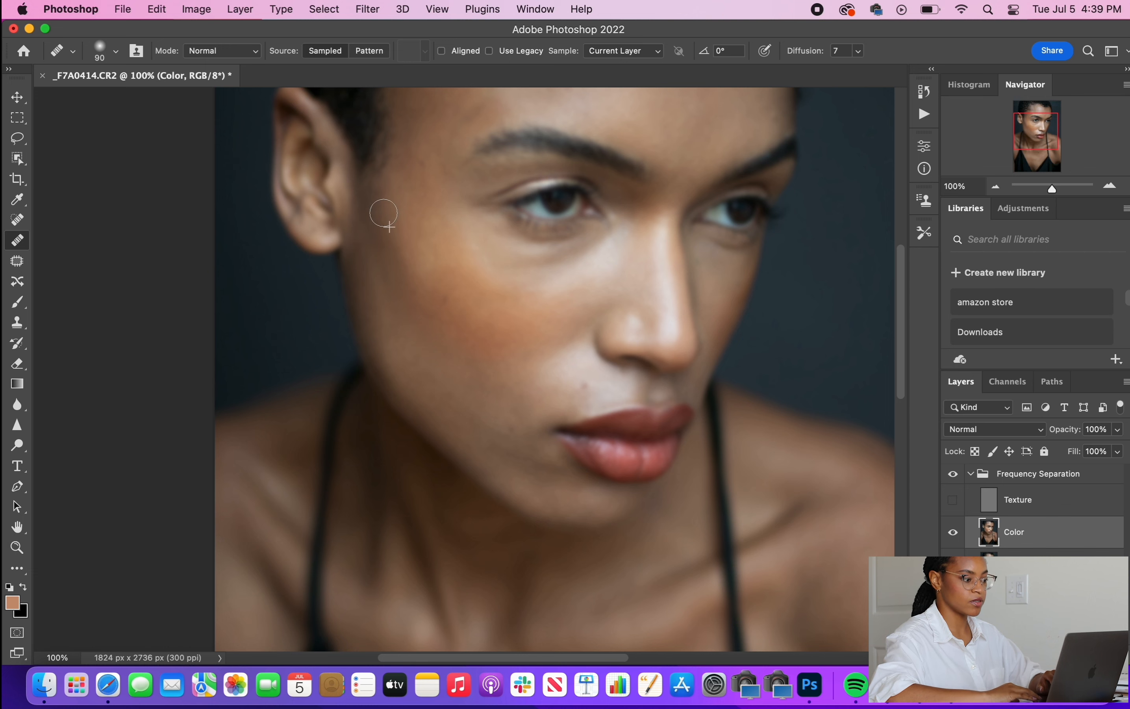
# - Heal the outer cheek below the temple from a new skin sample and undo the last healing stroke
pyautogui.scroll(-2, 416, 285)
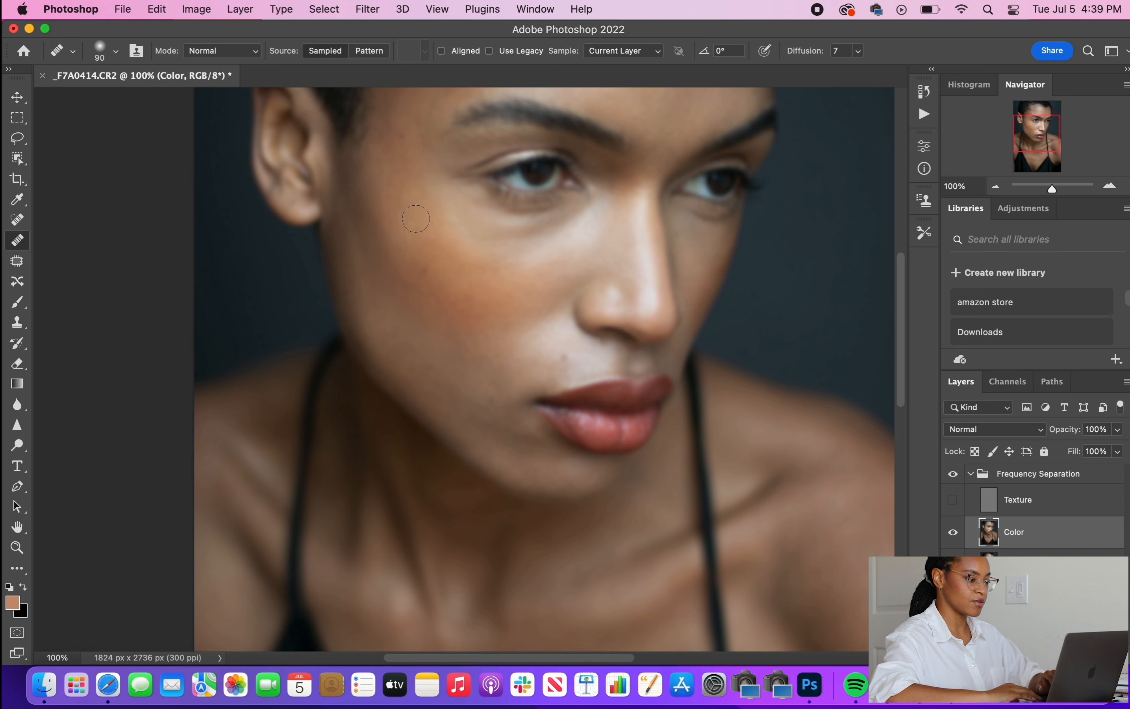
pyautogui.scroll(3, 408, 270)
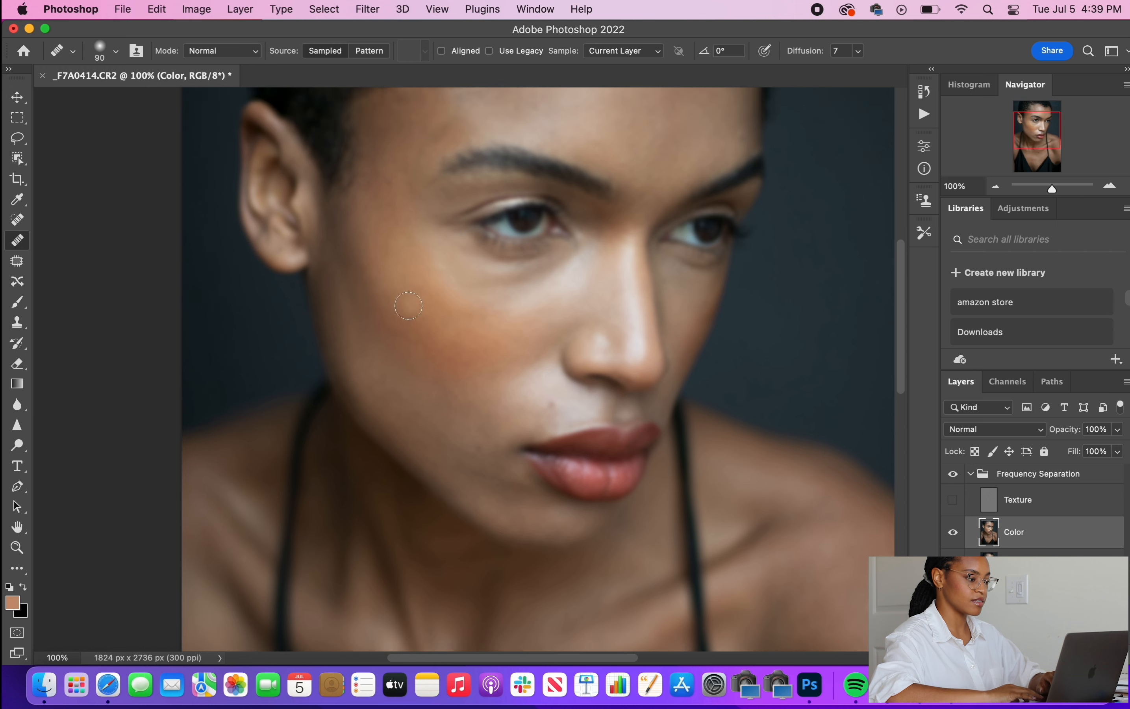
pyautogui.keyDown('alt'); pyautogui.click(391, 262); pyautogui.keyUp('alt')
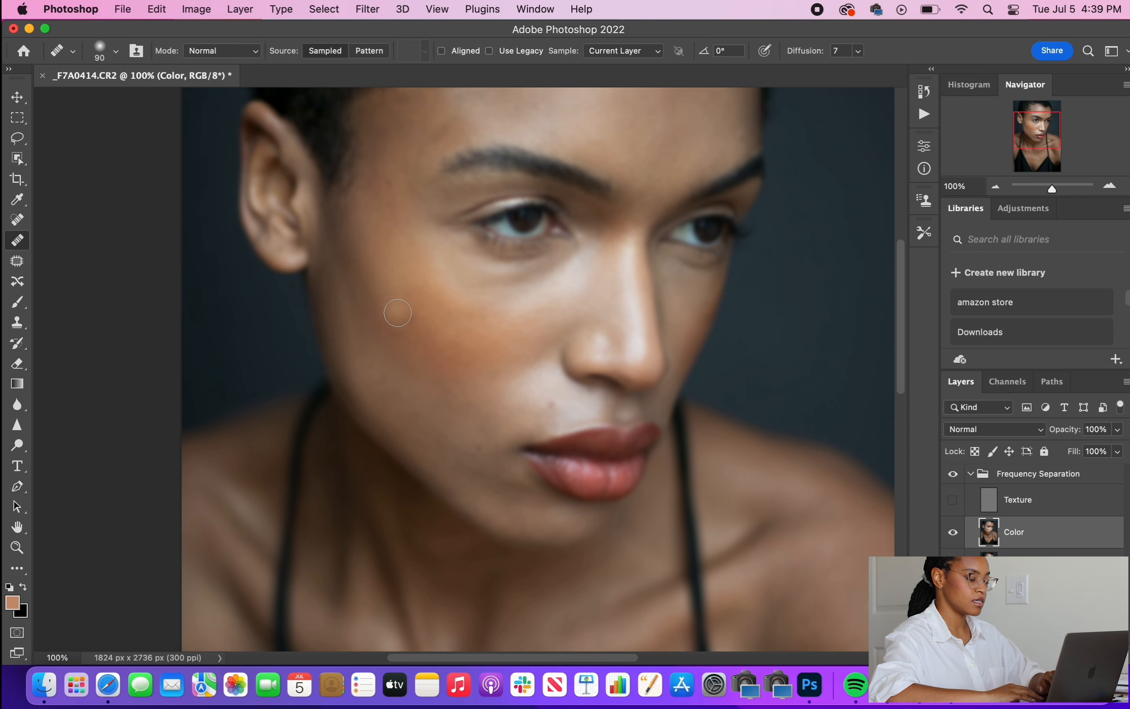
pyautogui.click(368, 283)
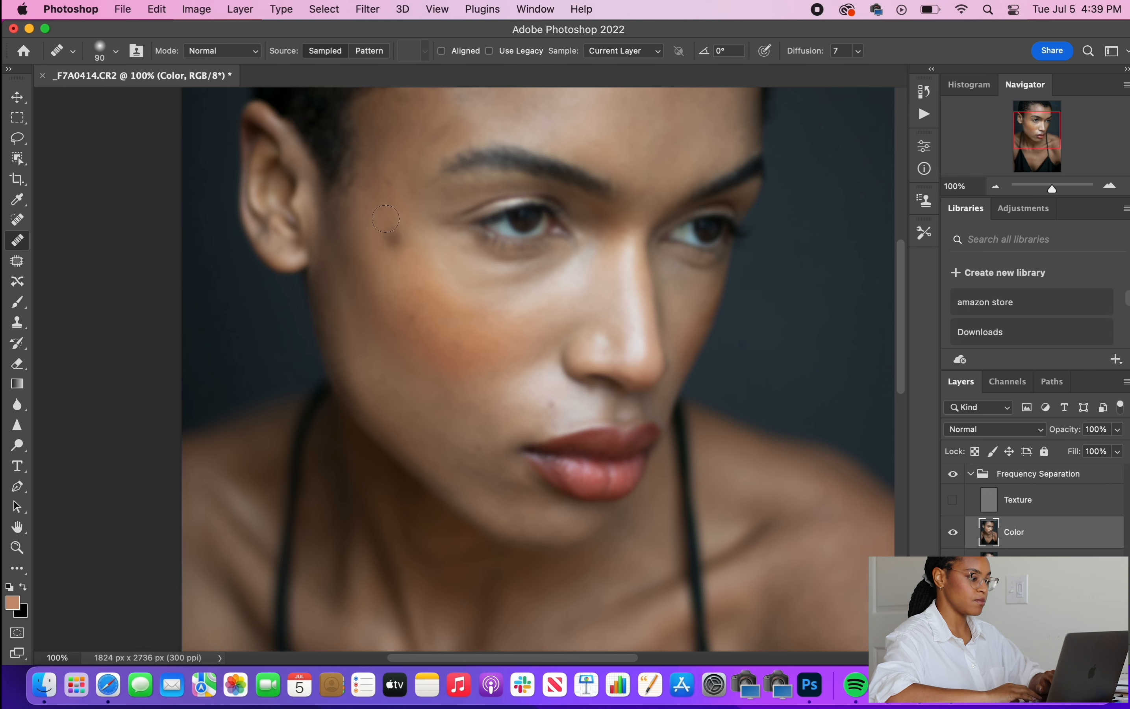
pyautogui.scroll(-2, 389, 244)
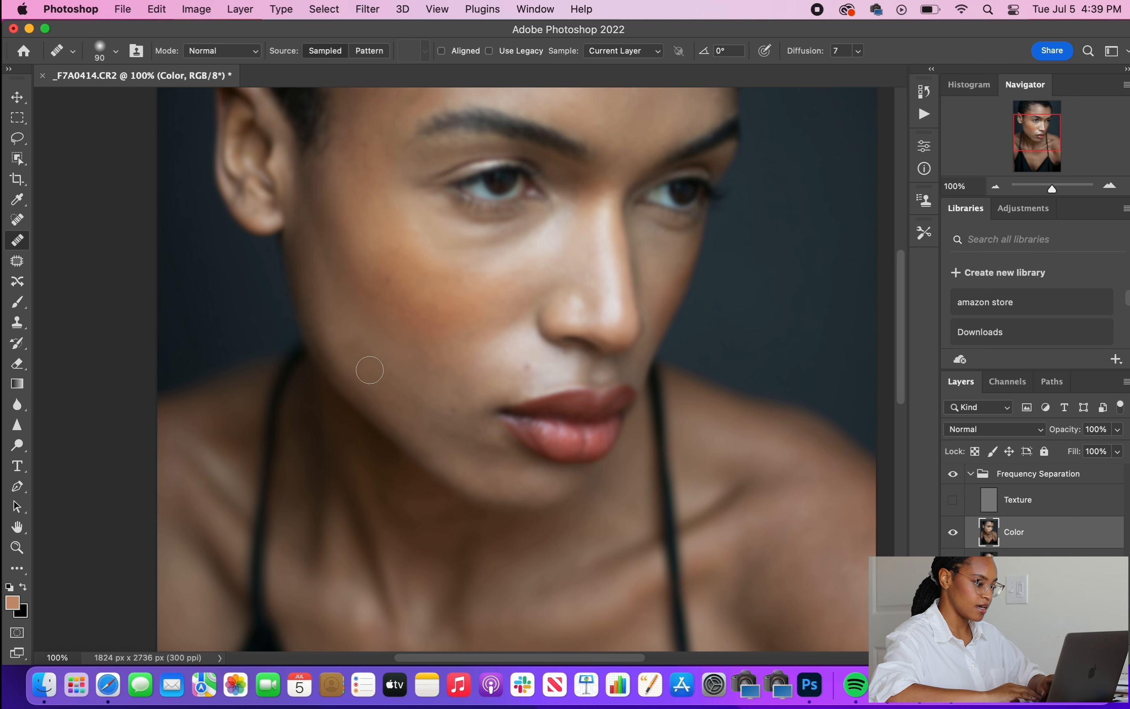
pyautogui.scroll(-2, 371, 364)
pyautogui.hscroll(1, 371, 364)
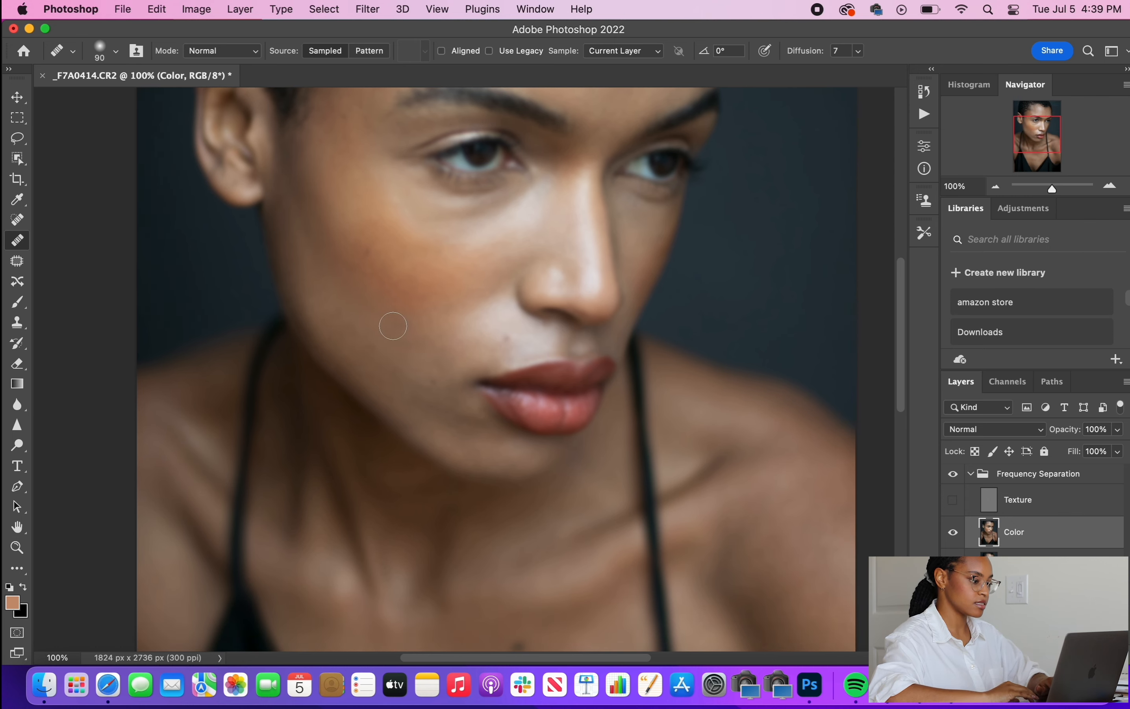
pyautogui.press('super+z')
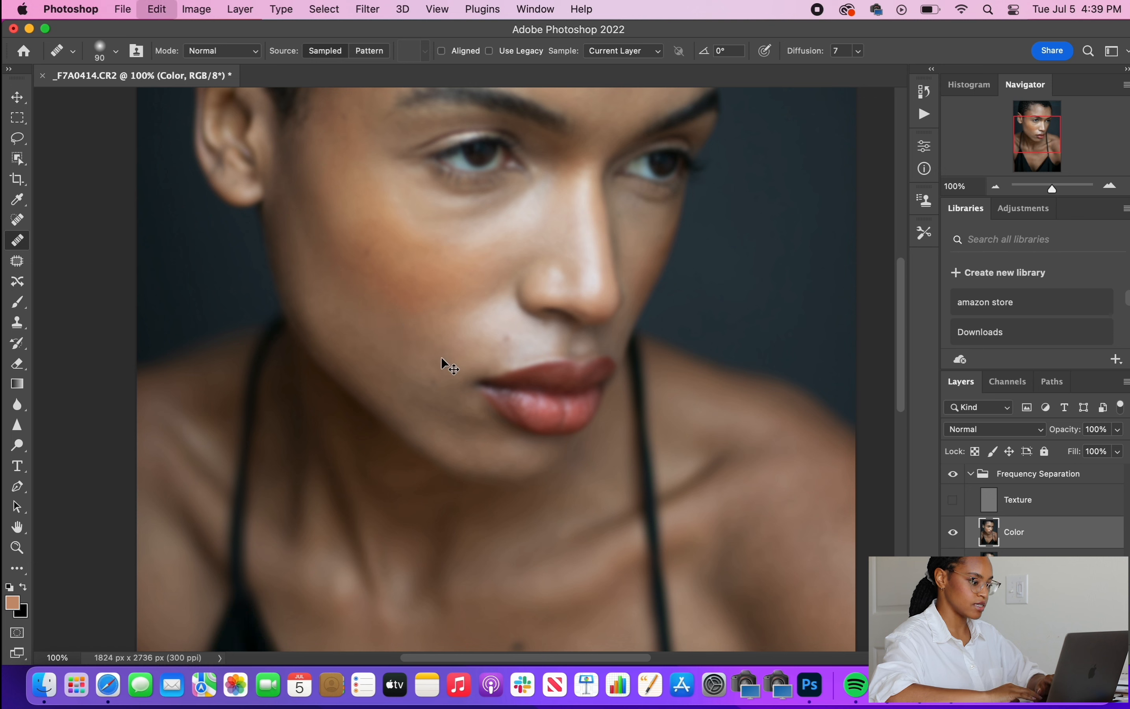
# - Heal the inner cheek beside the nose with the Healing Brush at 80 px, resampling nearby skin
pyautogui.keyDown('alt'); pyautogui.click(383, 335); pyautogui.keyUp('alt')
pyautogui.keyDown('alt'); pyautogui.click(451, 364); pyautogui.keyUp('alt')
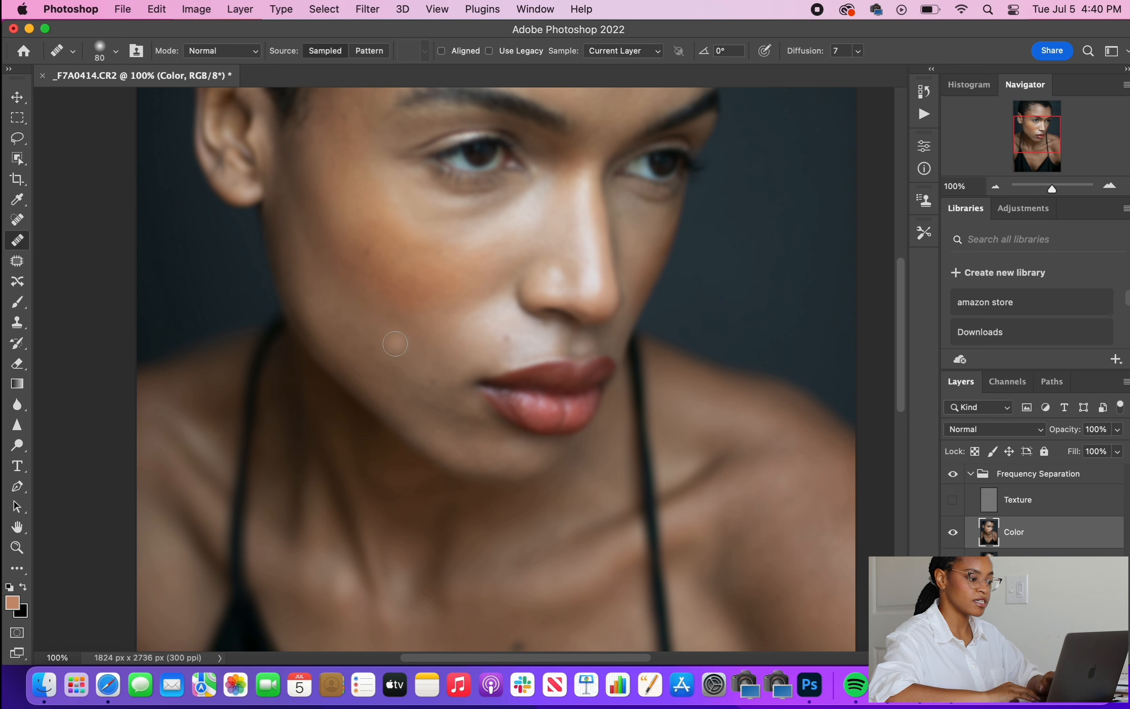
pyautogui.keyDown('alt'); pyautogui.click(463, 248); pyautogui.keyUp('alt')
pyautogui.click(485, 249)
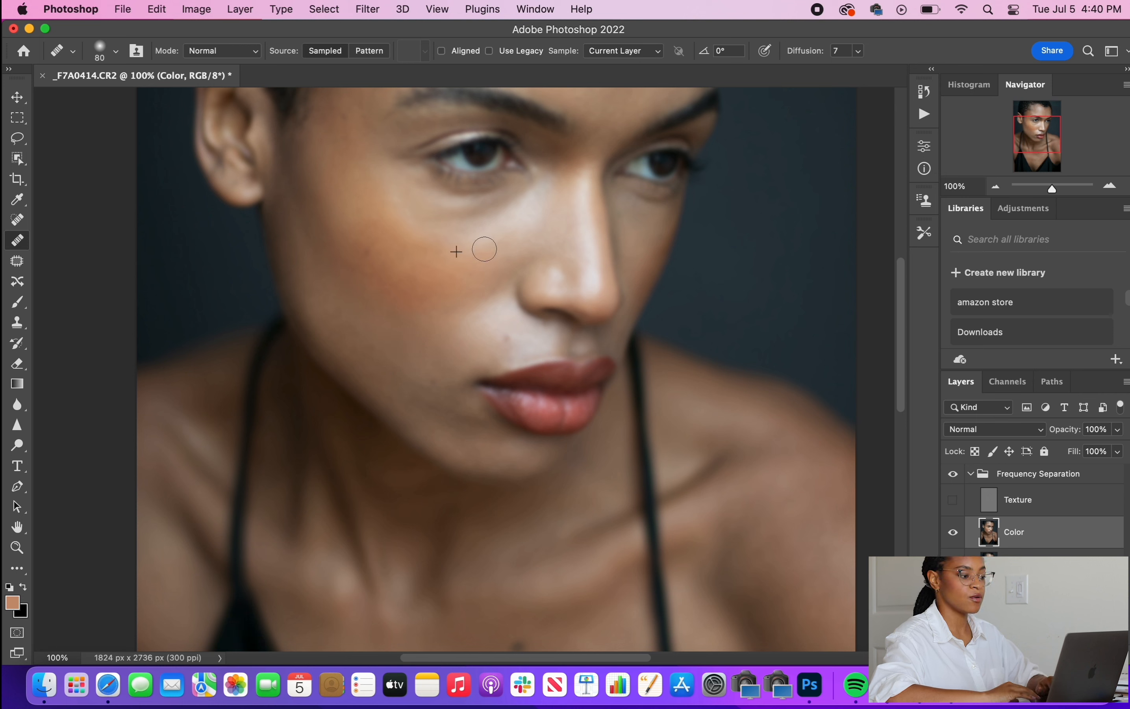
pyautogui.keyDown('alt'); pyautogui.click(505, 243); pyautogui.keyUp('alt')
pyautogui.click(454, 281)
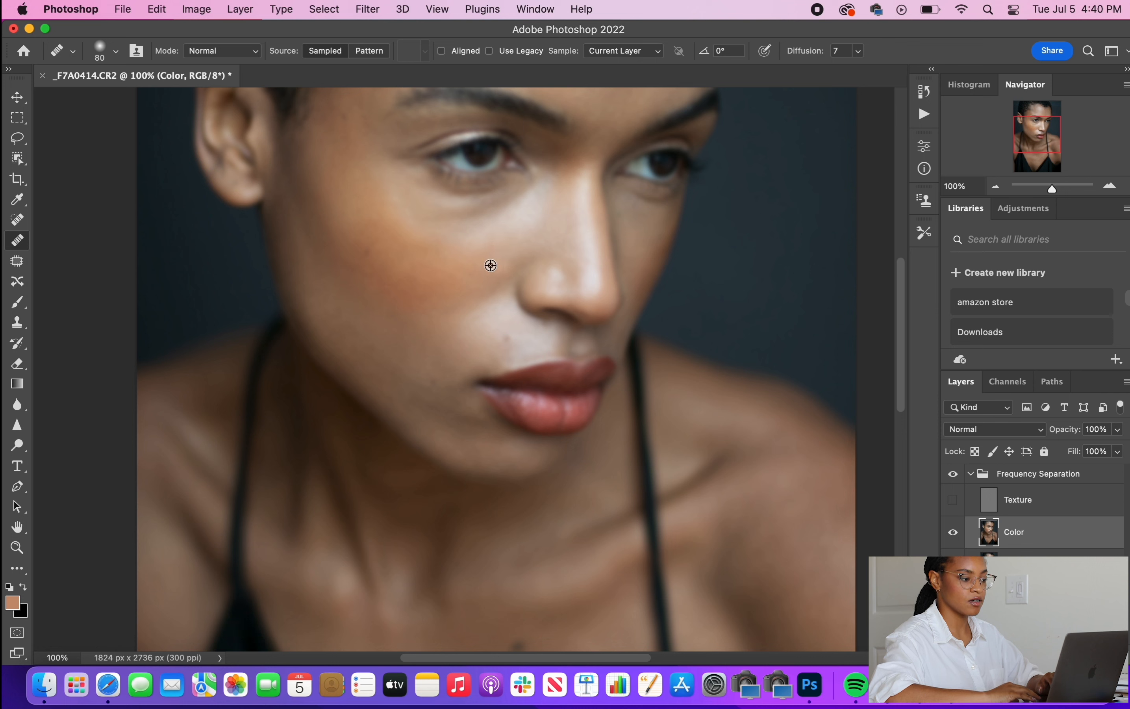
pyautogui.keyDown('alt'); pyautogui.click(489, 264); pyautogui.keyUp('alt')
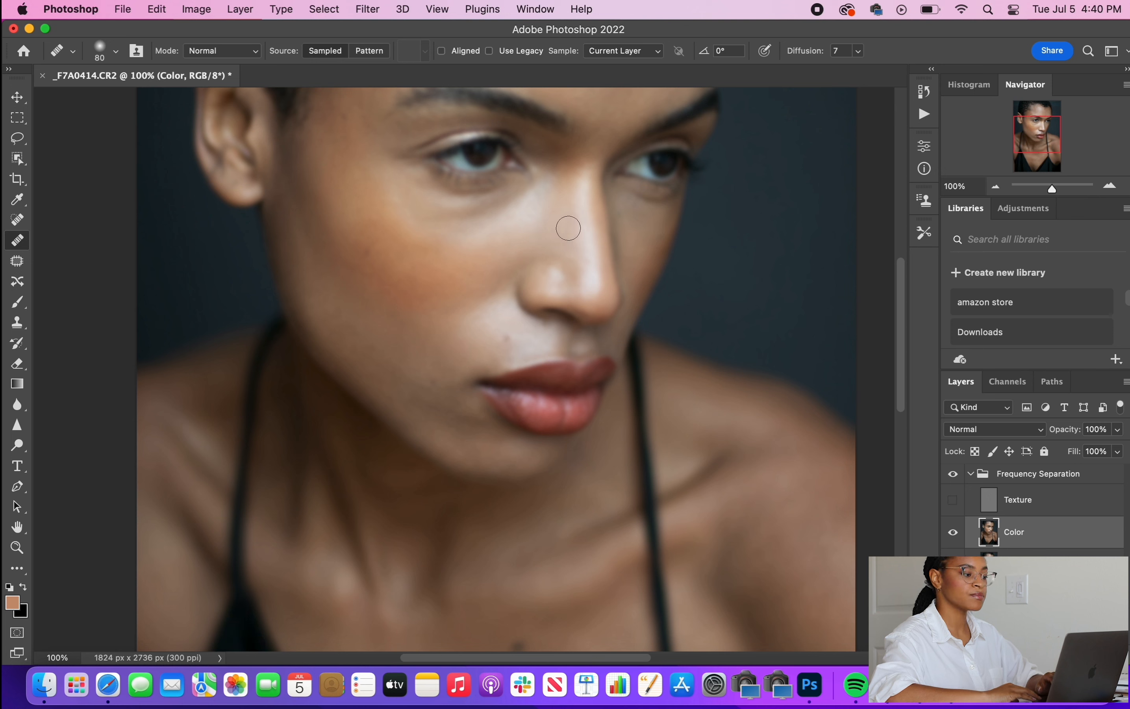
# - Smooth the reddish area in the middle of the cheek and its outer edge with short healing strokes
pyautogui.moveTo(430, 291); pyautogui.dragTo(422, 300)
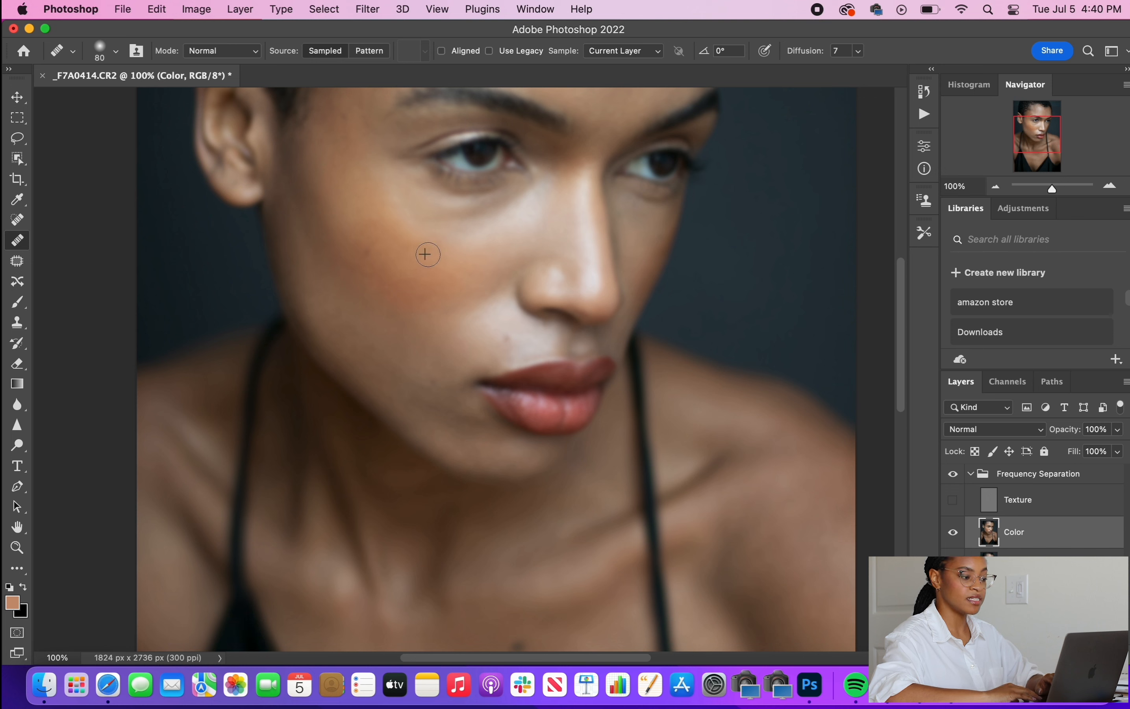
pyautogui.moveTo(433, 256); pyautogui.dragTo(445, 280)
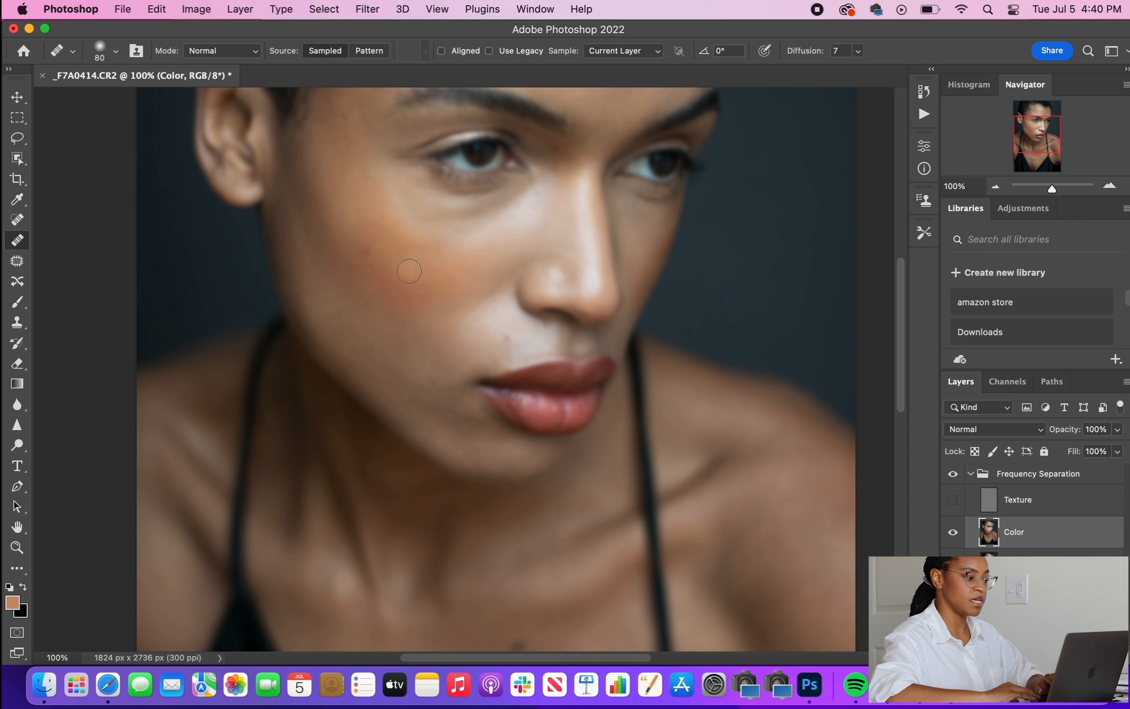
pyautogui.keyDown('alt'); pyautogui.click(446, 253); pyautogui.keyUp('alt')
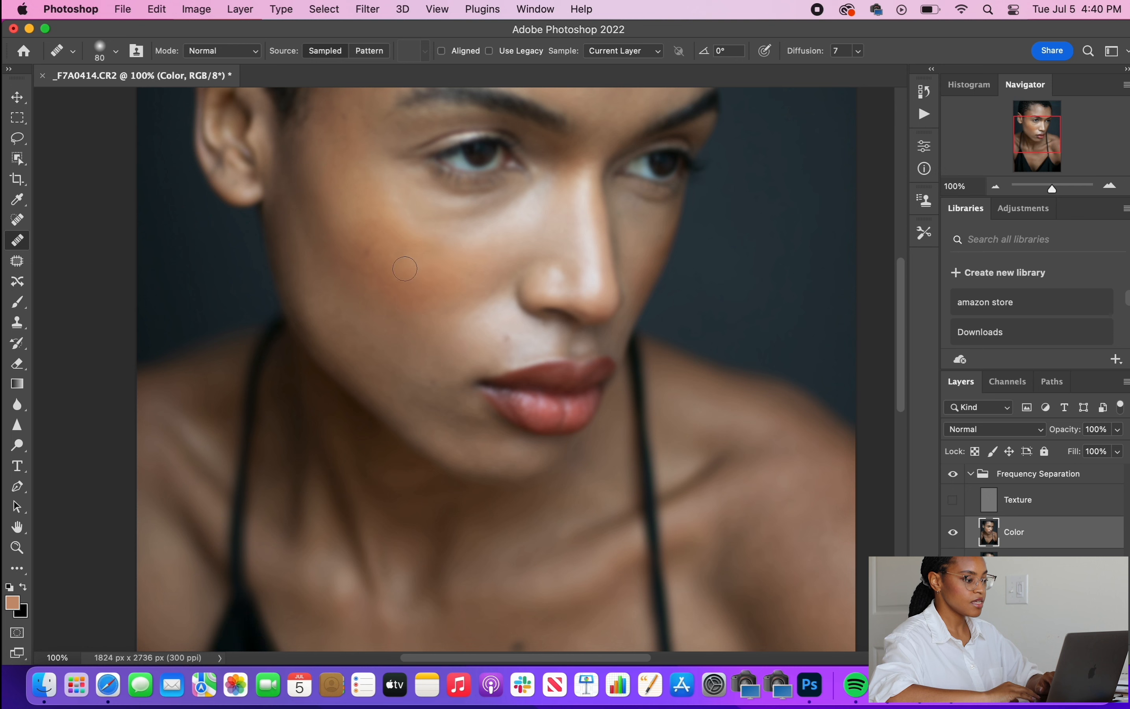
pyautogui.moveTo(404, 268); pyautogui.dragTo(395, 273)
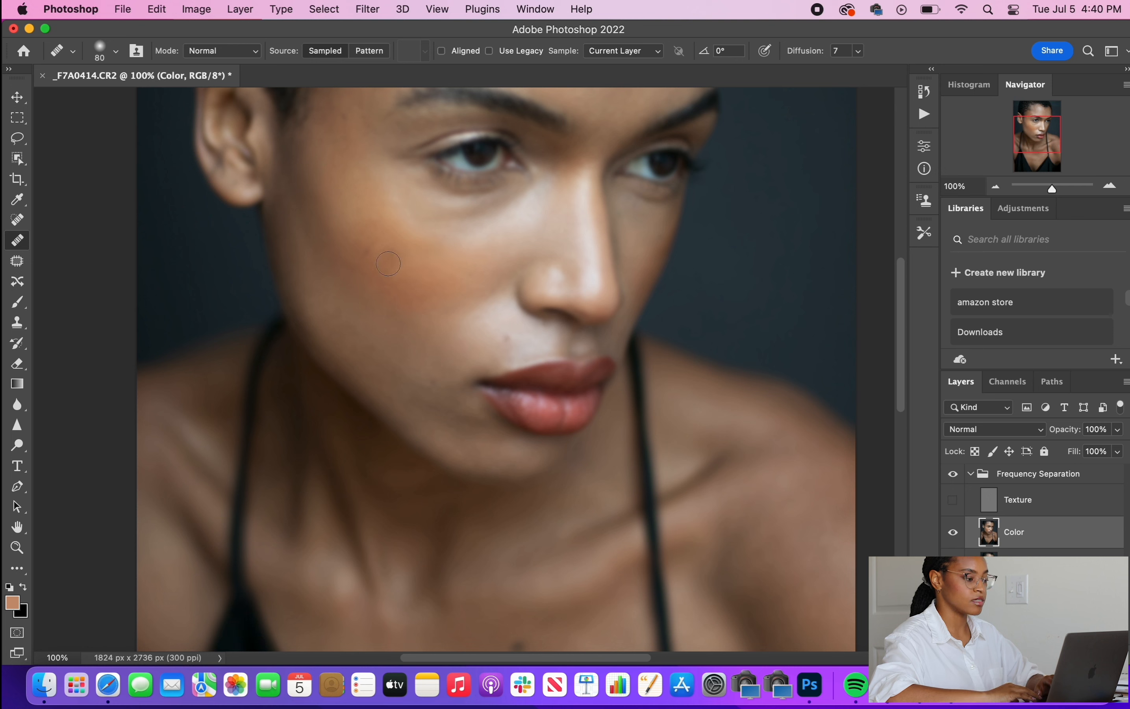
pyautogui.click(371, 286)
pyautogui.keyDown('alt'); pyautogui.click(369, 263); pyautogui.keyUp('alt')
pyautogui.click(348, 252)
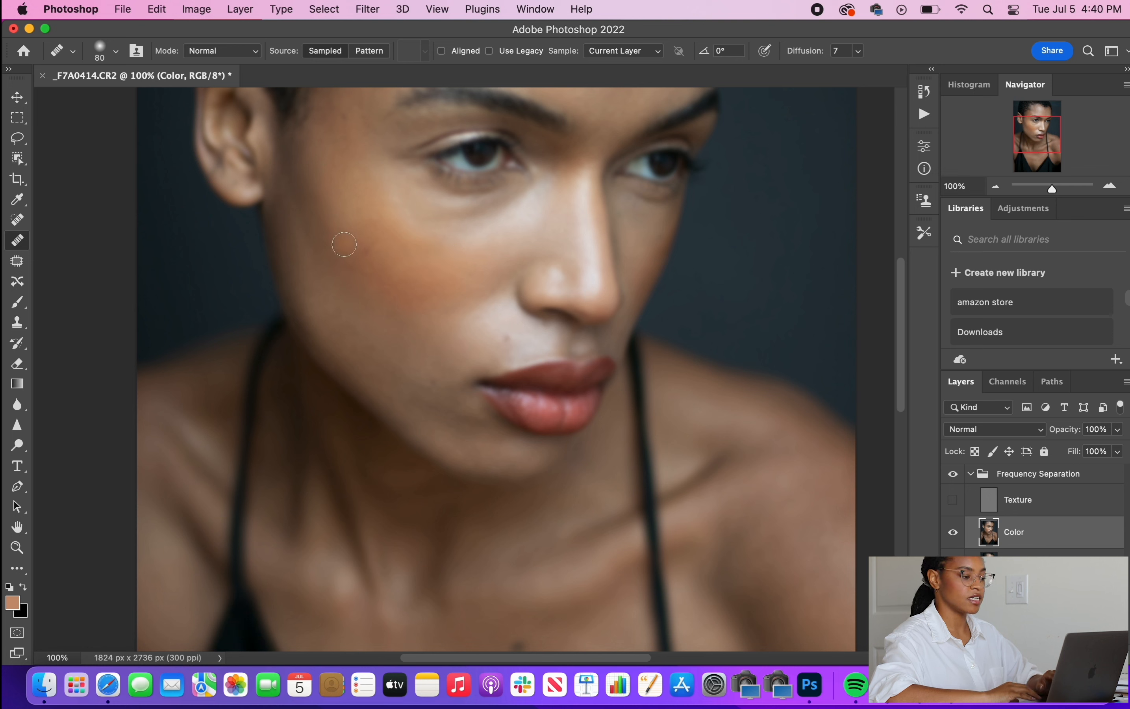
pyautogui.click(380, 239)
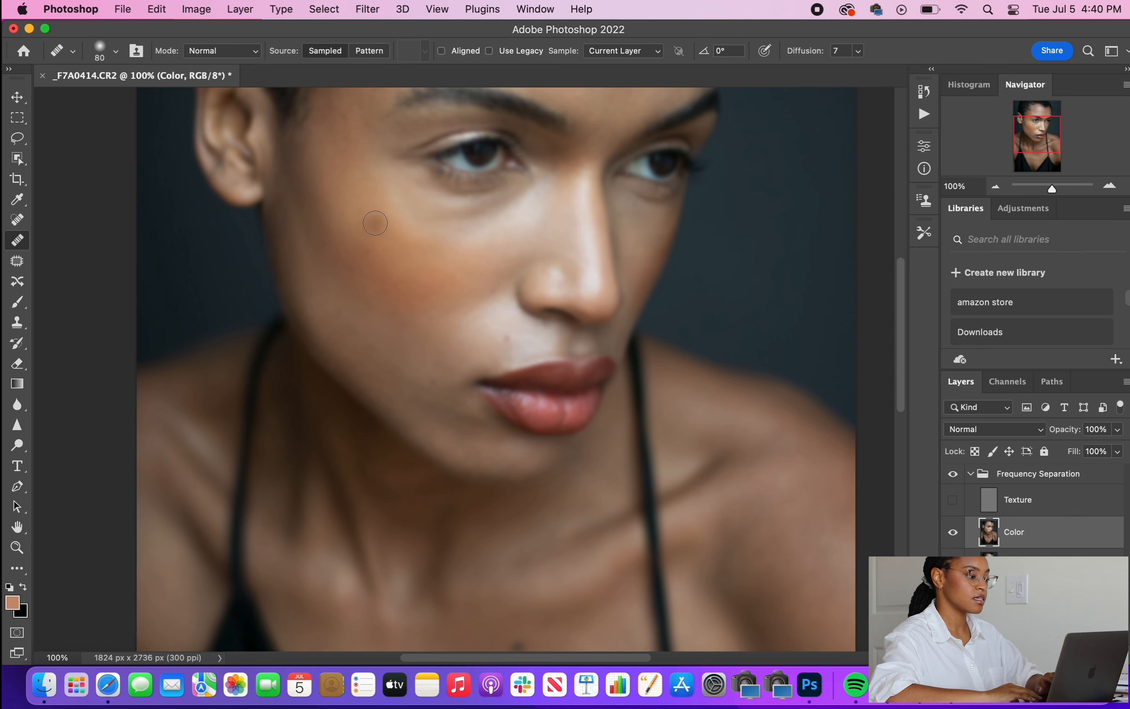
# - Heal the skin between the cheek and the corner of the mouth and undo the last stroke
pyautogui.scroll(-2, 398, 263)
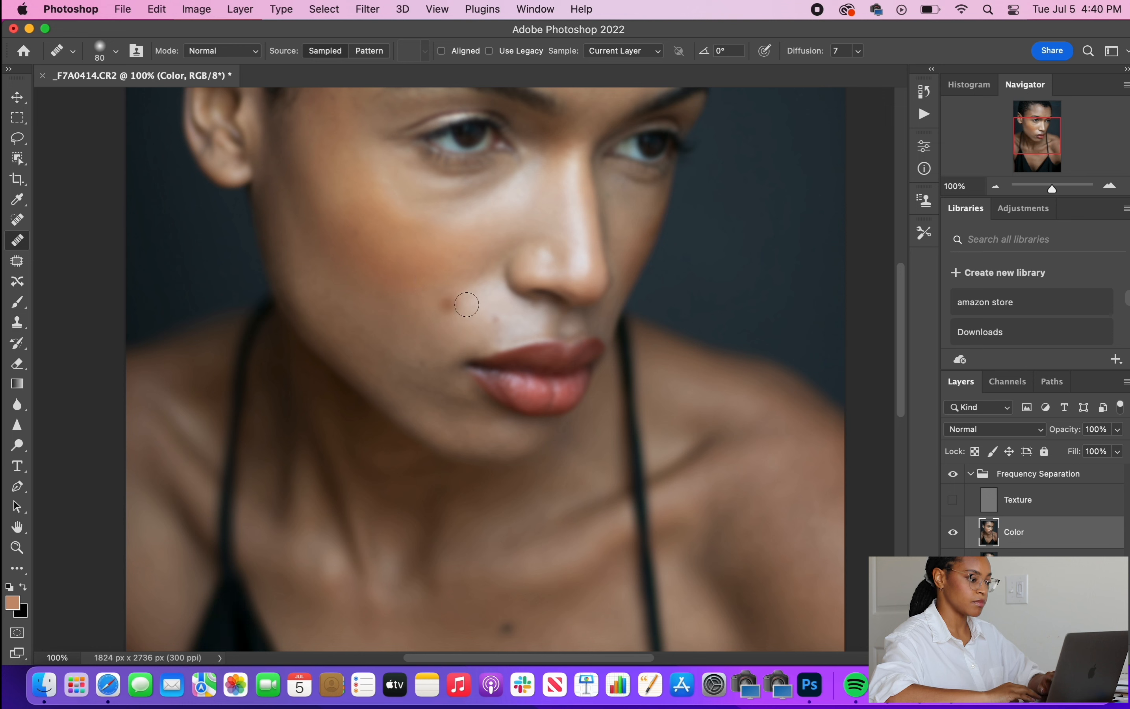
pyautogui.scroll(-2, 458, 305)
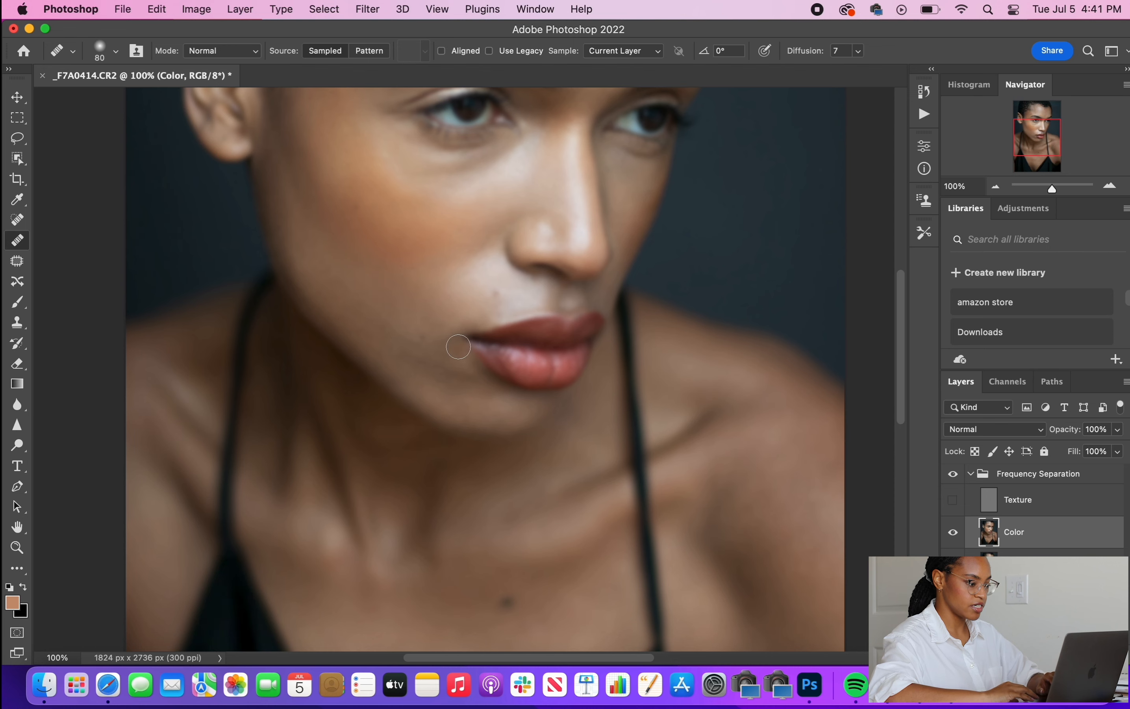
pyautogui.hscroll(1, 459, 347)
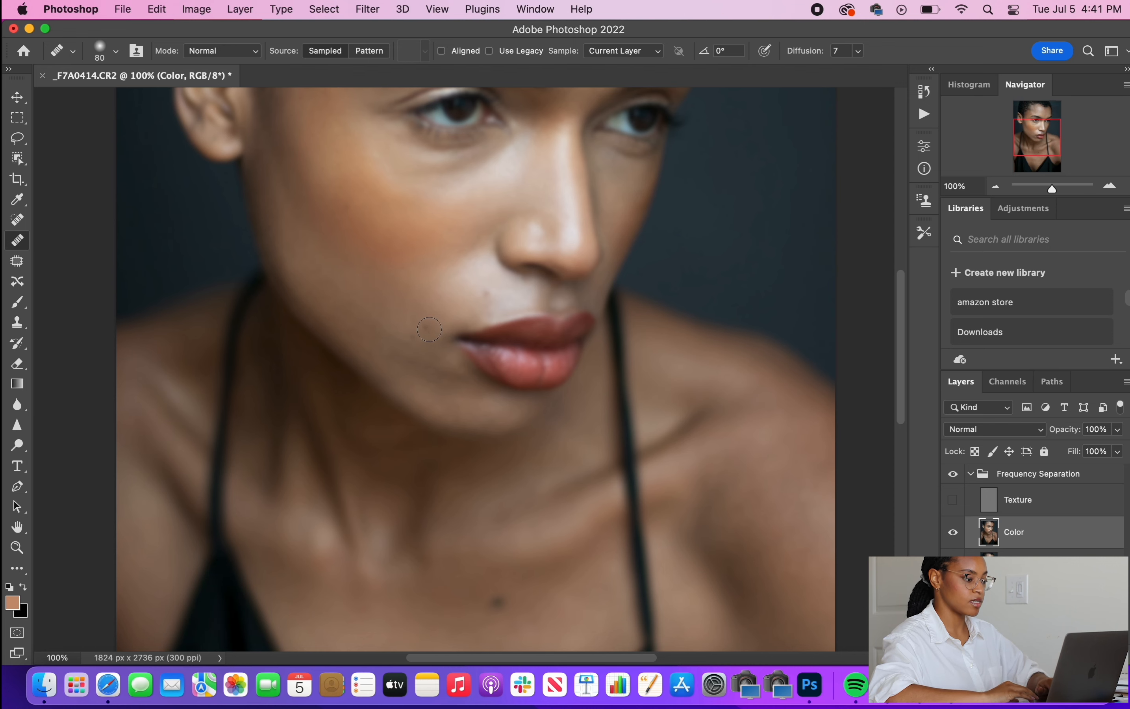
pyautogui.press('super+z')
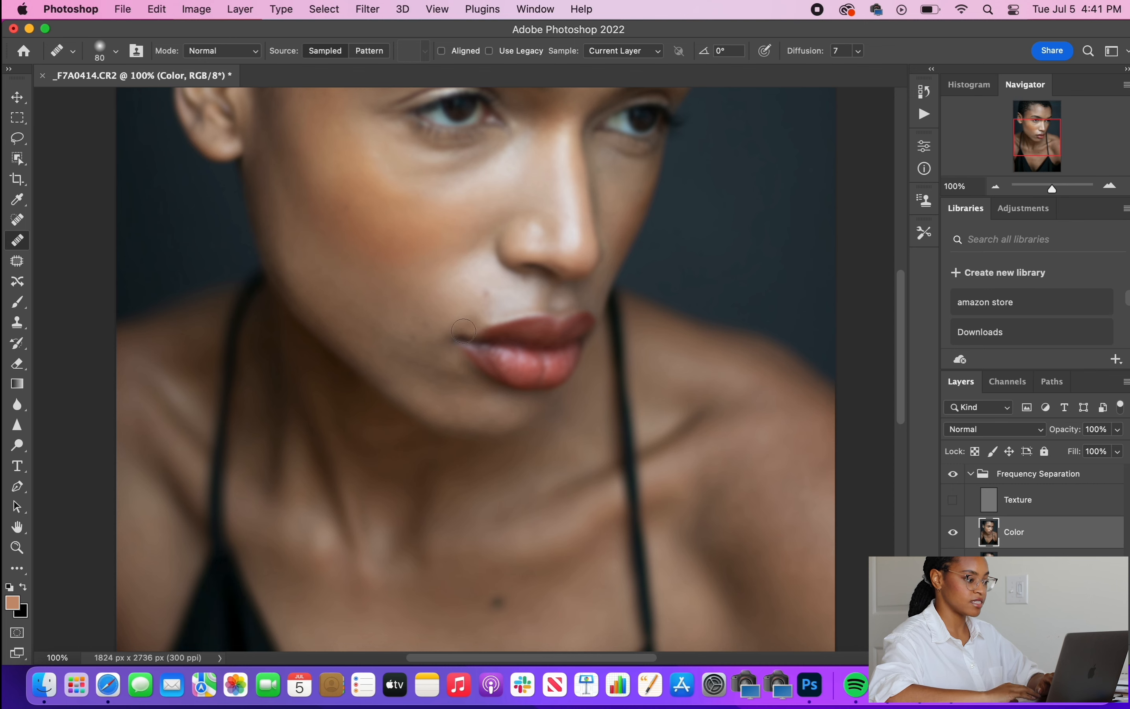
# - Heal the skin above and beside the outer end of the eyebrow on the ear side with sampled forehead skin
pyautogui.scroll(5, 459, 319)
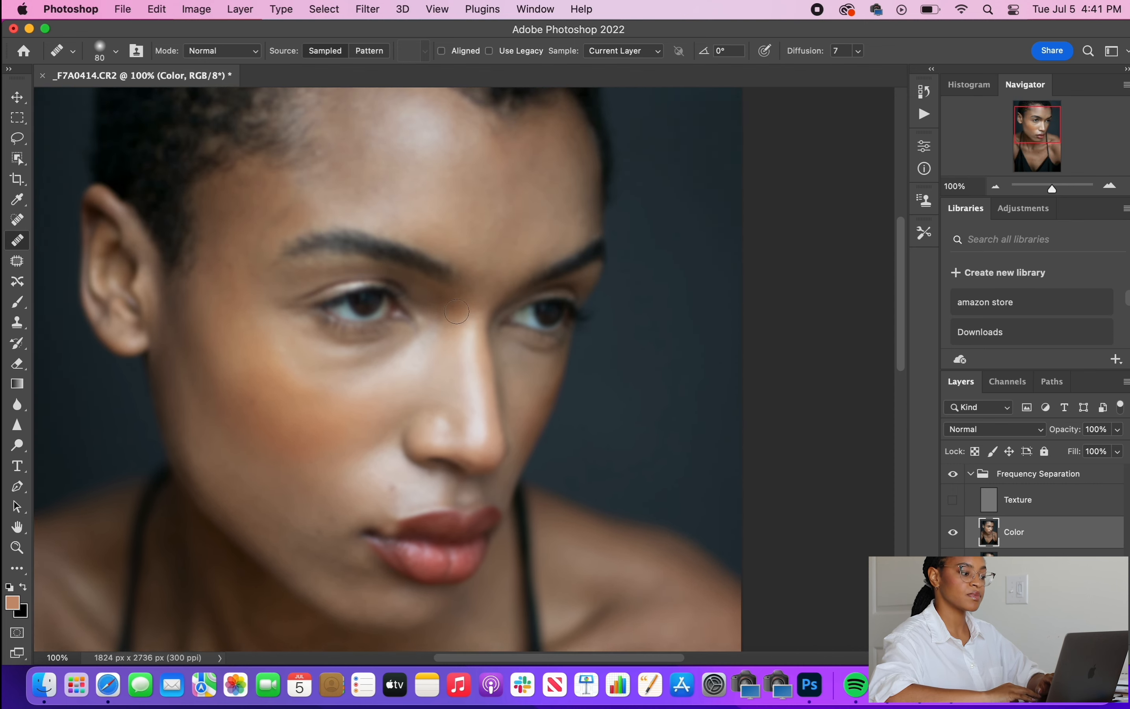
pyautogui.scroll(3, 456, 312)
pyautogui.hscroll(-3, 457, 311)
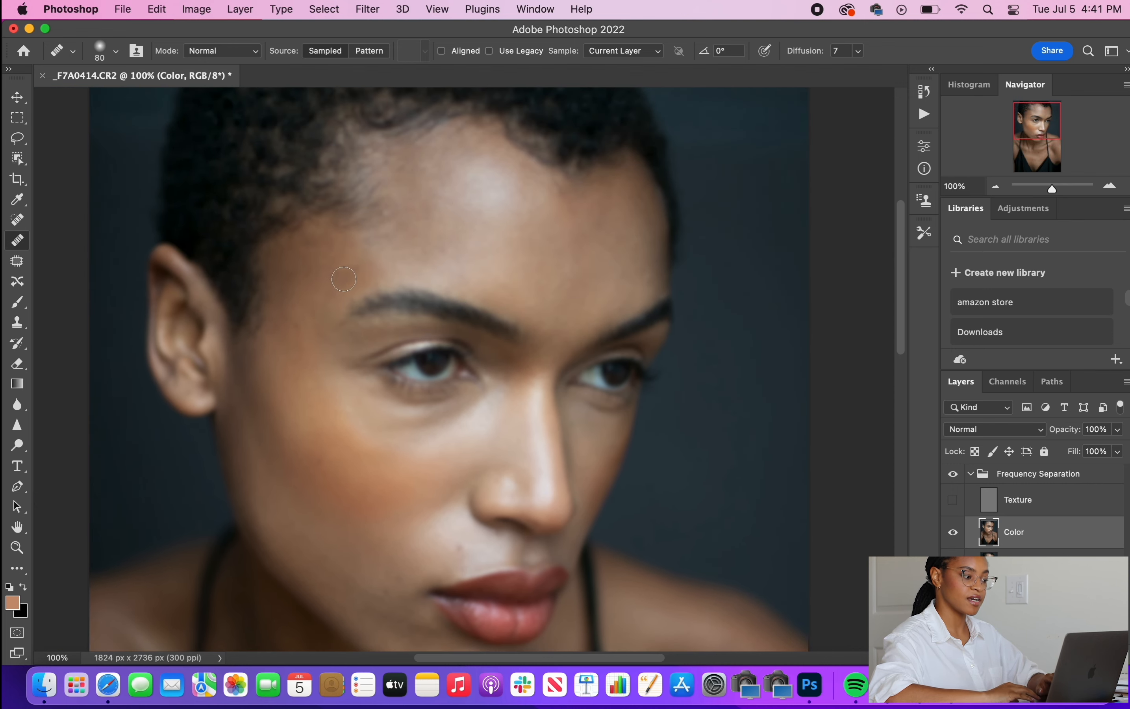
pyautogui.keyDown('alt'); pyautogui.click(378, 271); pyautogui.keyUp('alt')
pyautogui.click(346, 275)
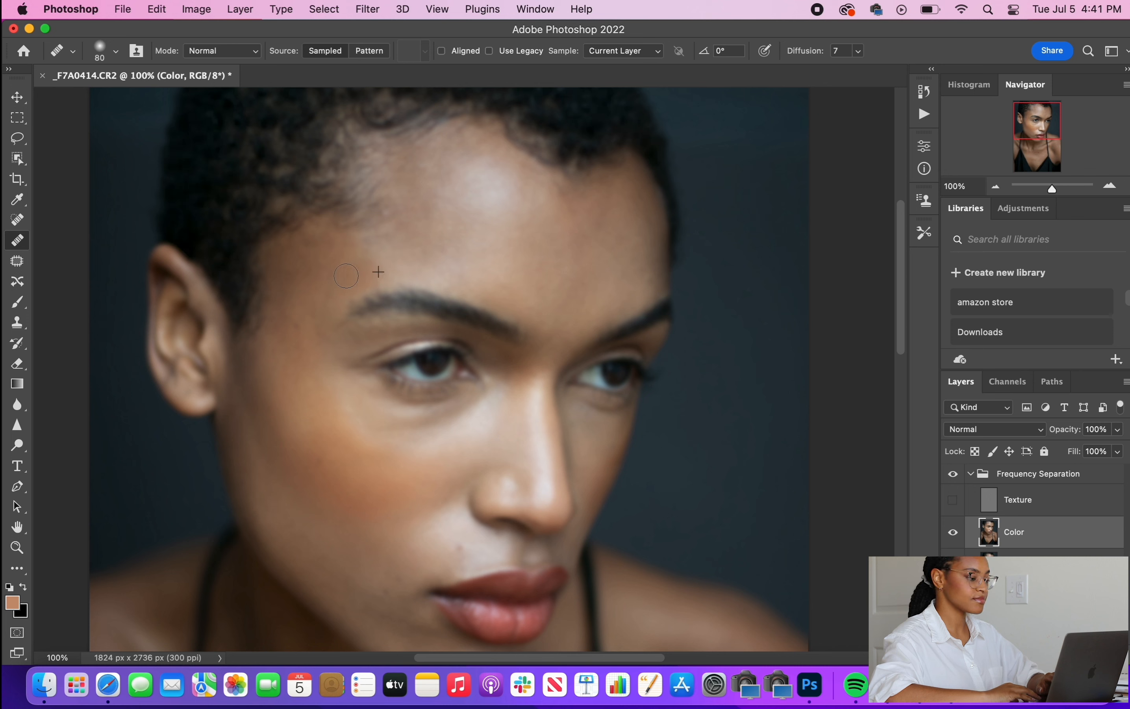
pyautogui.moveTo(366, 283); pyautogui.dragTo(343, 282)
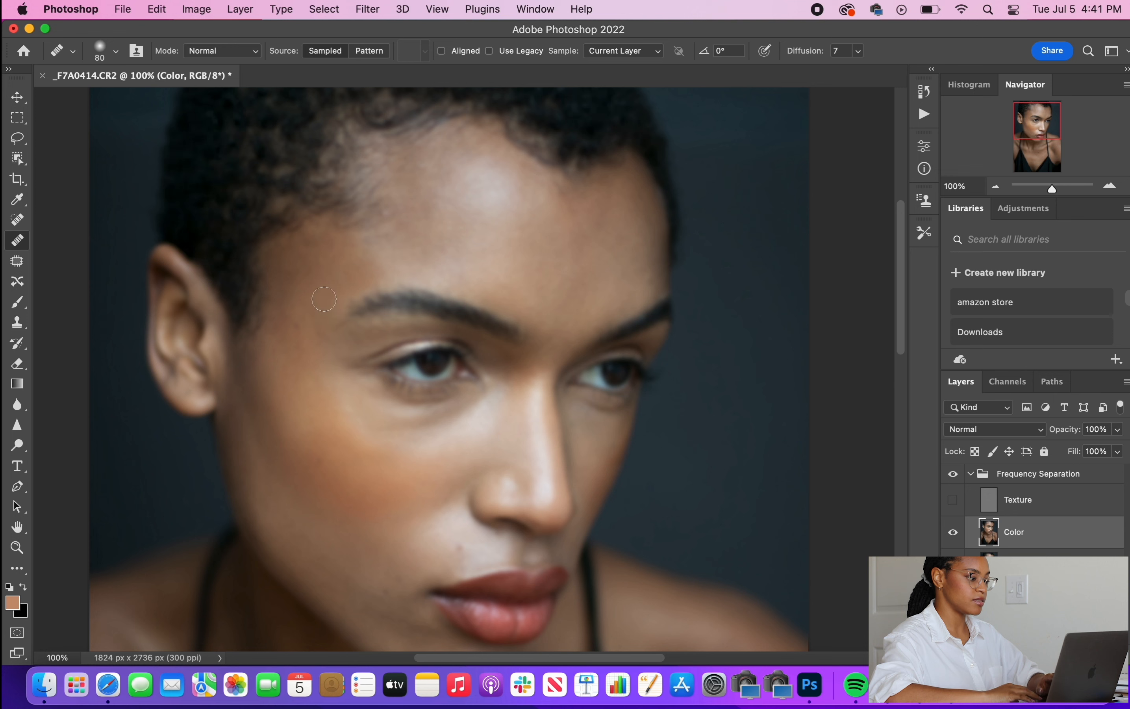
pyautogui.moveTo(314, 309); pyautogui.dragTo(329, 294)
# - Resample skin around the temple between the eyebrow and hairline to blend its uneven tones
pyautogui.keyDown('alt'); pyautogui.click(301, 357); pyautogui.keyUp('alt')
pyautogui.keyDown('alt'); pyautogui.click(311, 315); pyautogui.keyUp('alt')
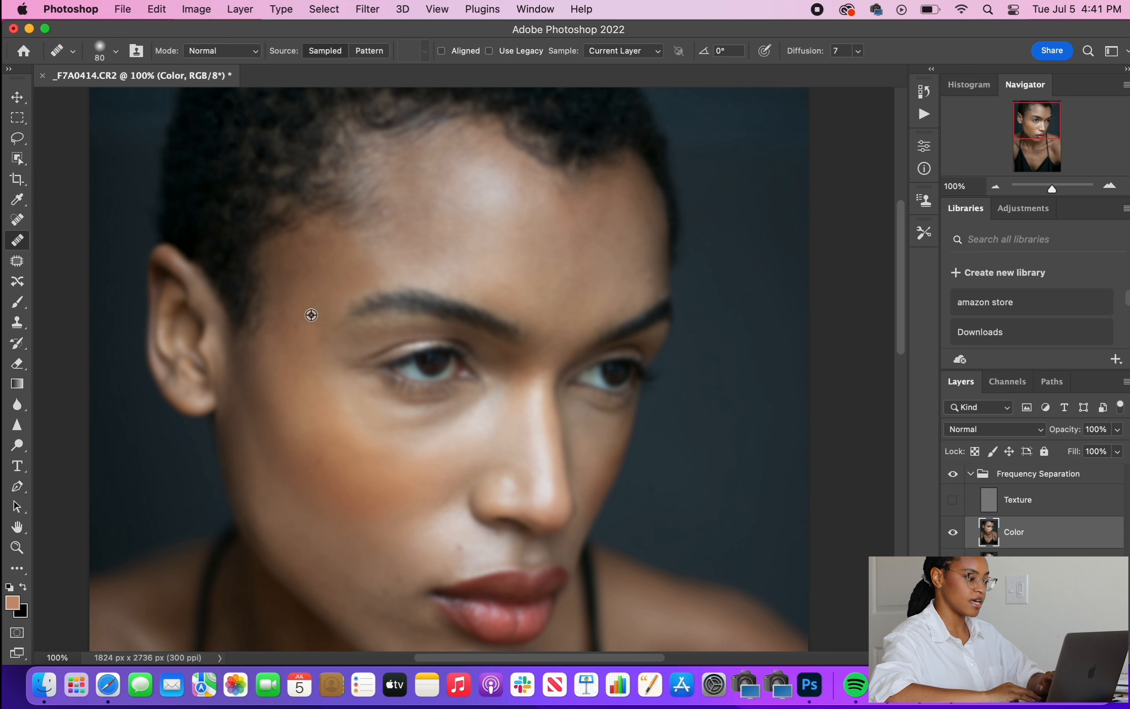
pyautogui.keyDown('alt'); pyautogui.click(307, 317); pyautogui.keyUp('alt')
pyautogui.keyDown('alt'); pyautogui.click(326, 282); pyautogui.keyUp('alt')
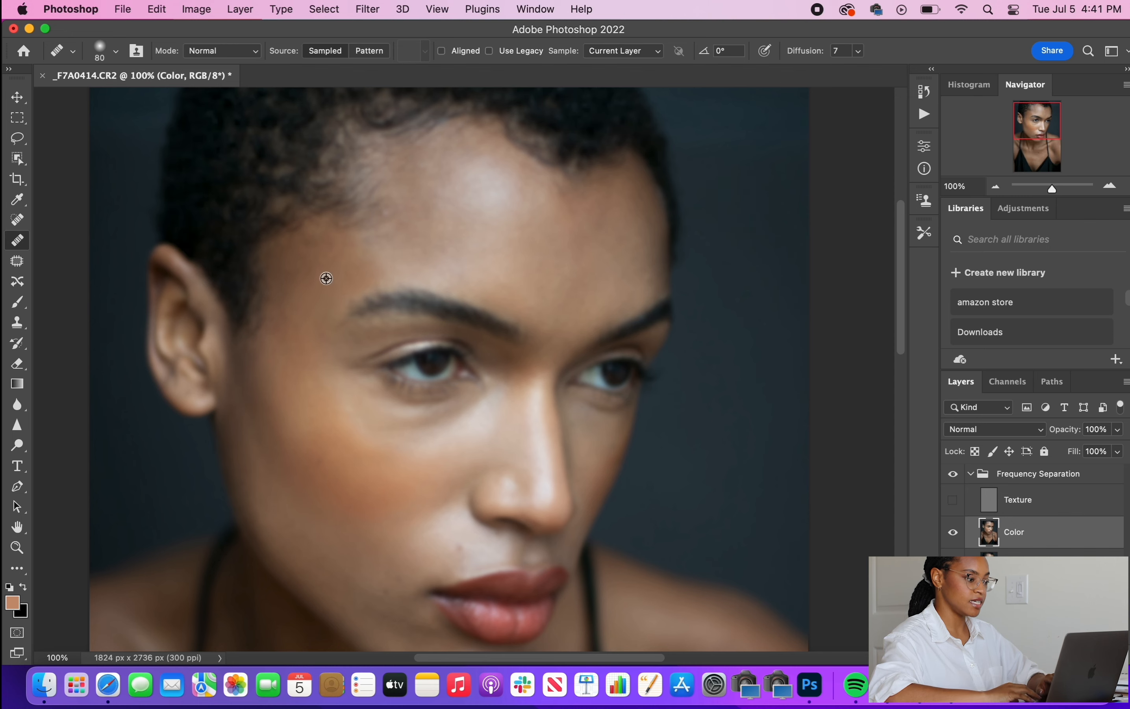
# - Set the Healing Brush size to 100 px for retouching the forehead on the Color layer
pyautogui.hscroll(3, 440, 237)
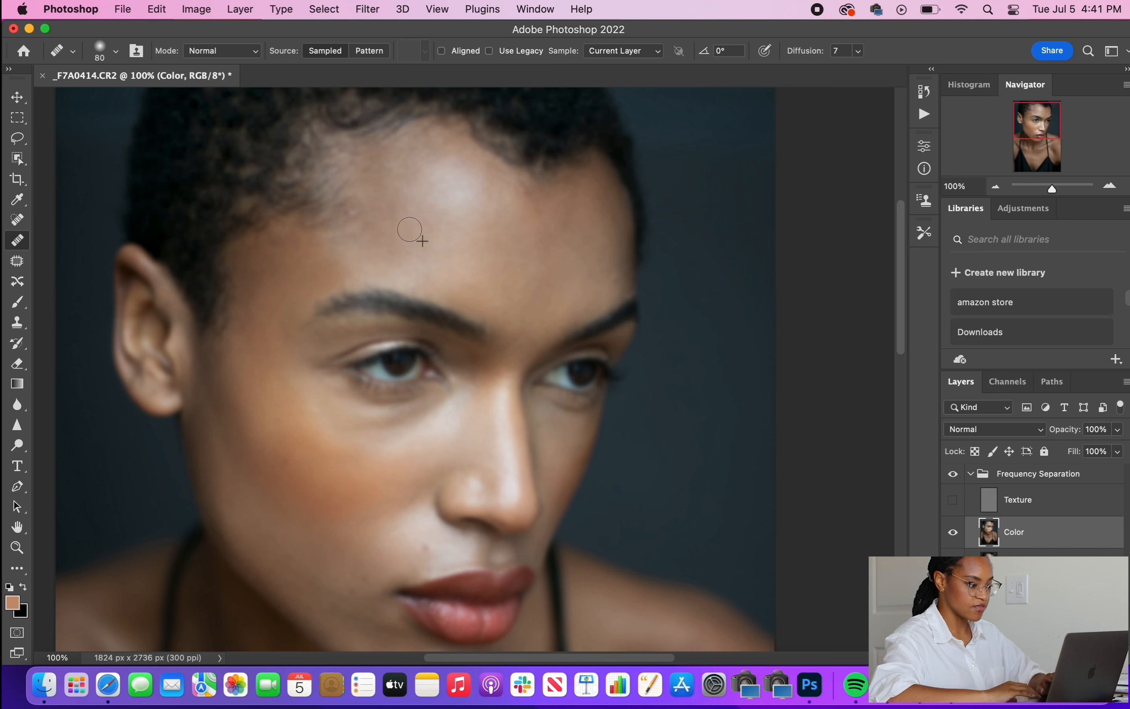
pyautogui.hscroll(3, 476, 237)
pyautogui.scroll(-1, 476, 237)
pyautogui.press(']')
pyautogui.press(']')
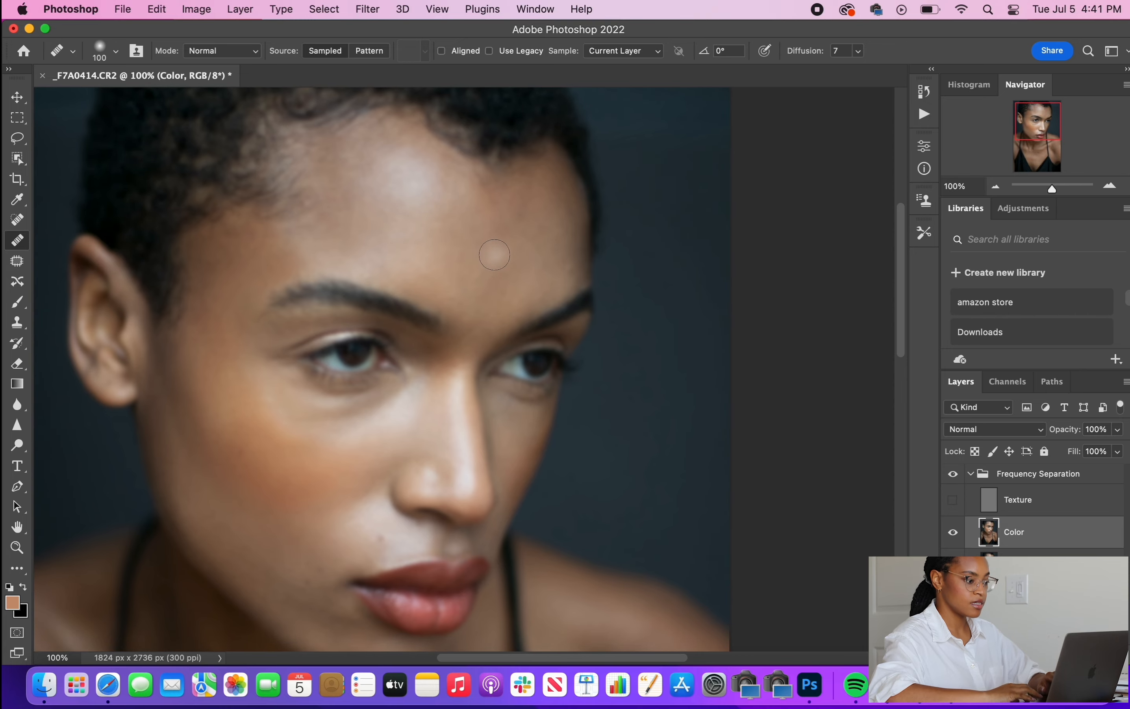
# - Heal the forehead above the far eyebrow with nearby sampled skin on the Color layer and reduce the brush to 70 px
pyautogui.keyDown('alt'); pyautogui.click(502, 248); pyautogui.keyUp('alt')
pyautogui.click(493, 227)
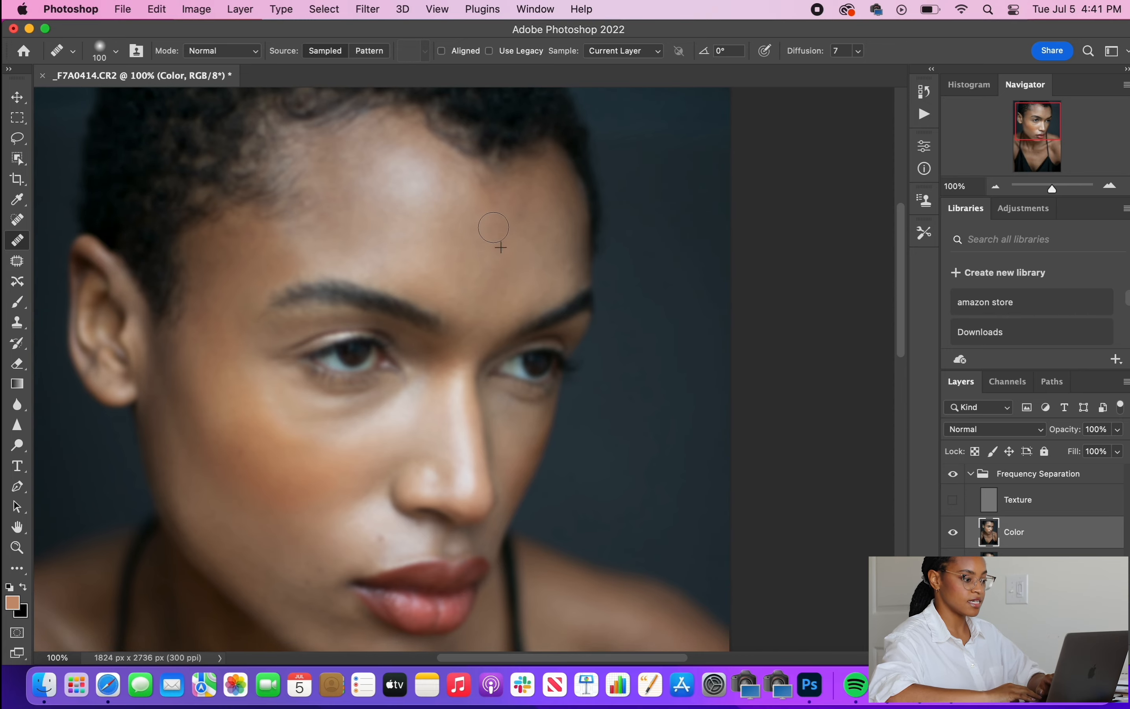
pyautogui.click(493, 207)
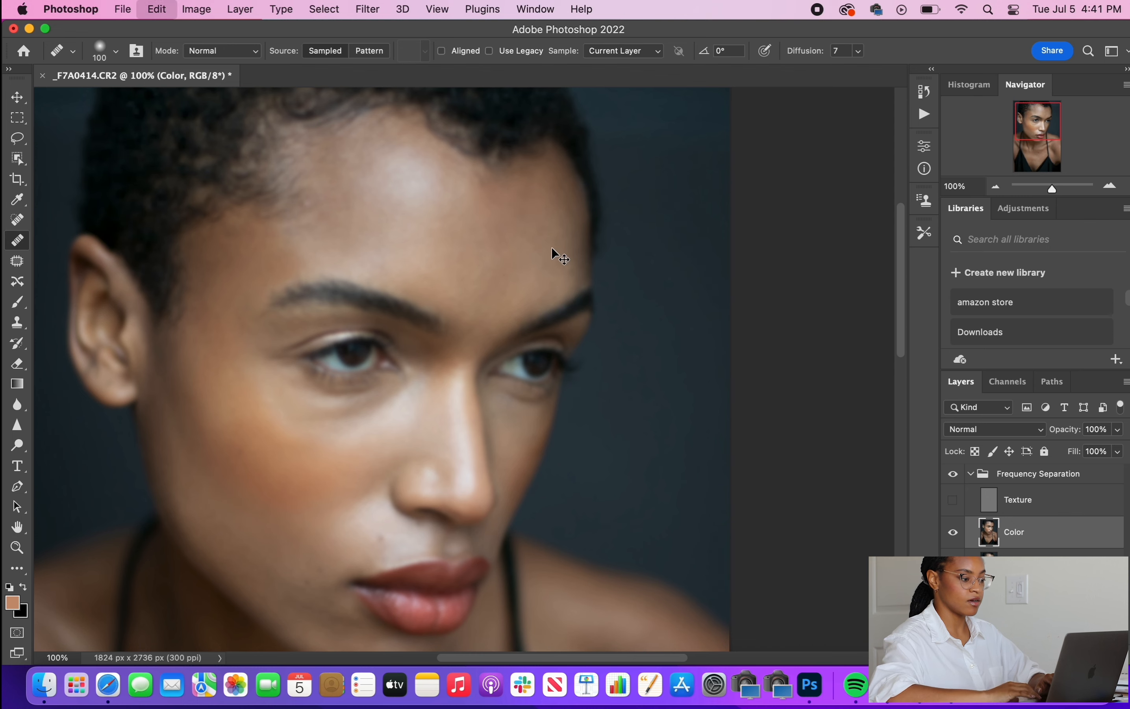
pyautogui.press('[')
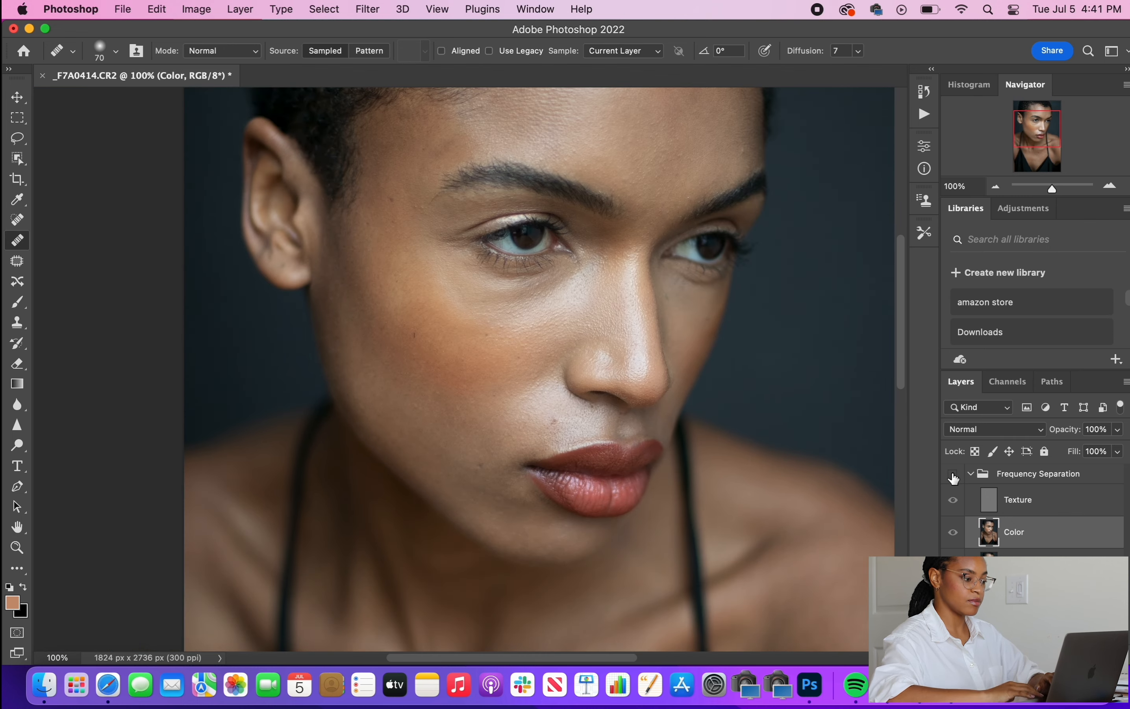
# - Compare the cheek and mouth area before and after retouching by toggling the Frequency Separation group's visibility, leaving the group visible
pyautogui.click(954, 475)
pyautogui.scroll(2, 636, 427)
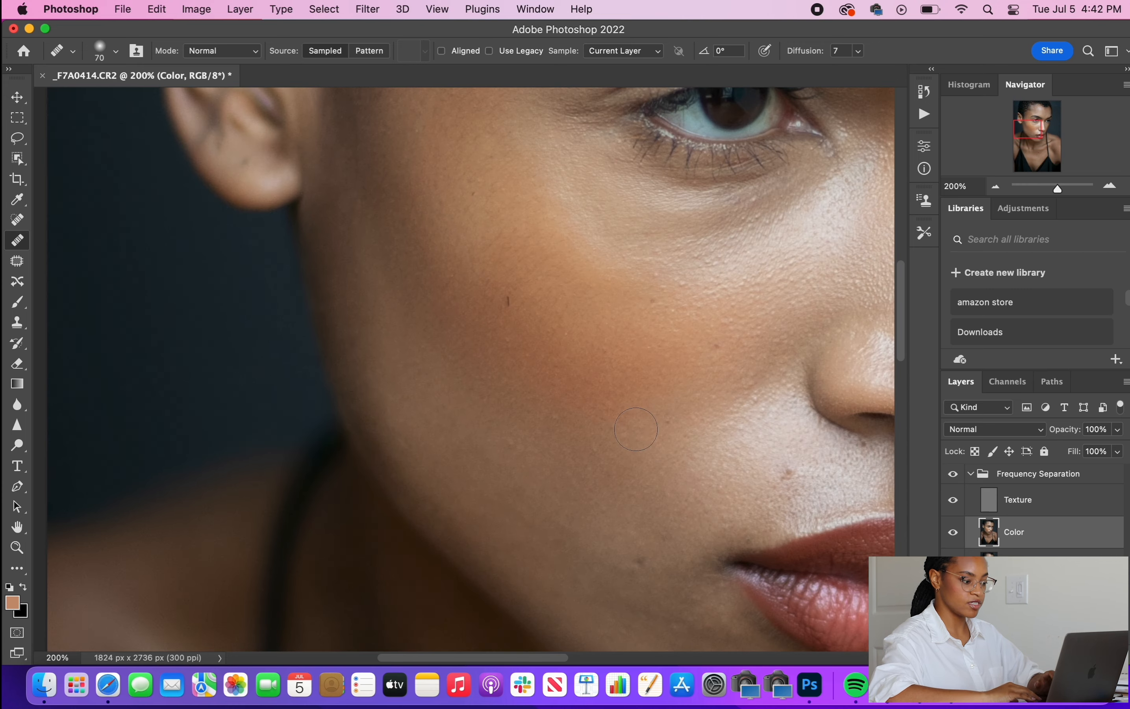
pyautogui.click(638, 428)
pyautogui.scroll(1, 638, 429)
pyautogui.hscroll(1, 638, 428)
pyautogui.click(643, 426)
pyautogui.click(623, 423)
pyautogui.scroll(-2, 622, 423)
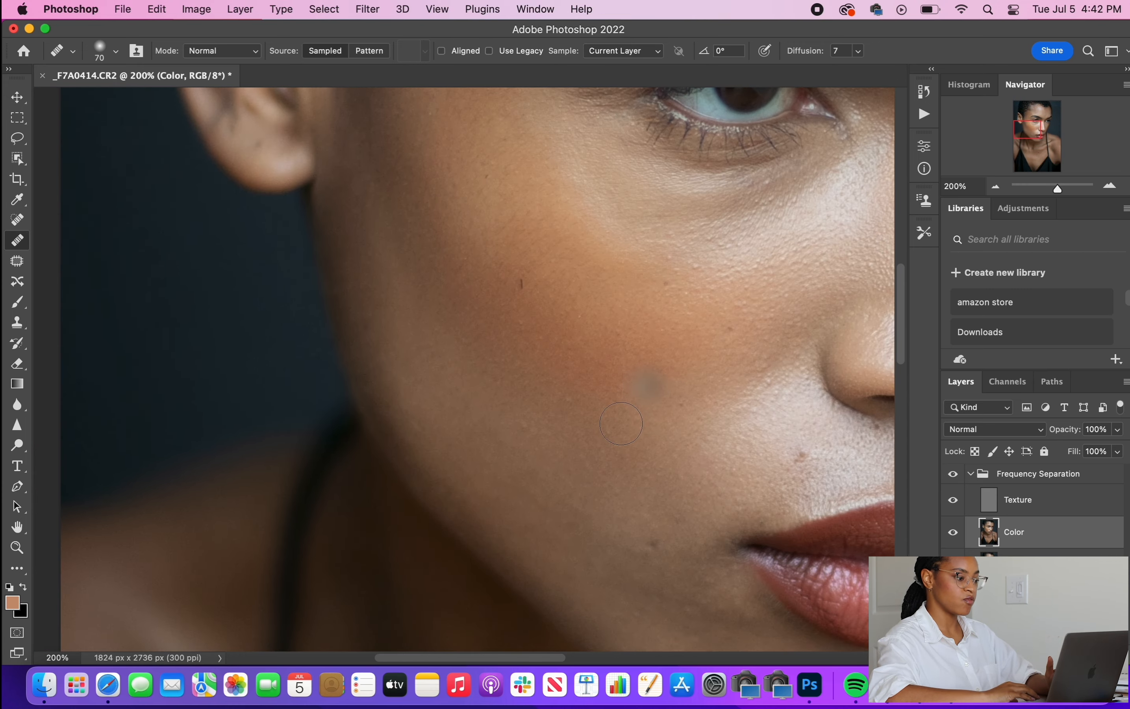
pyautogui.hscroll(1, 622, 423)
pyautogui.click(955, 474)
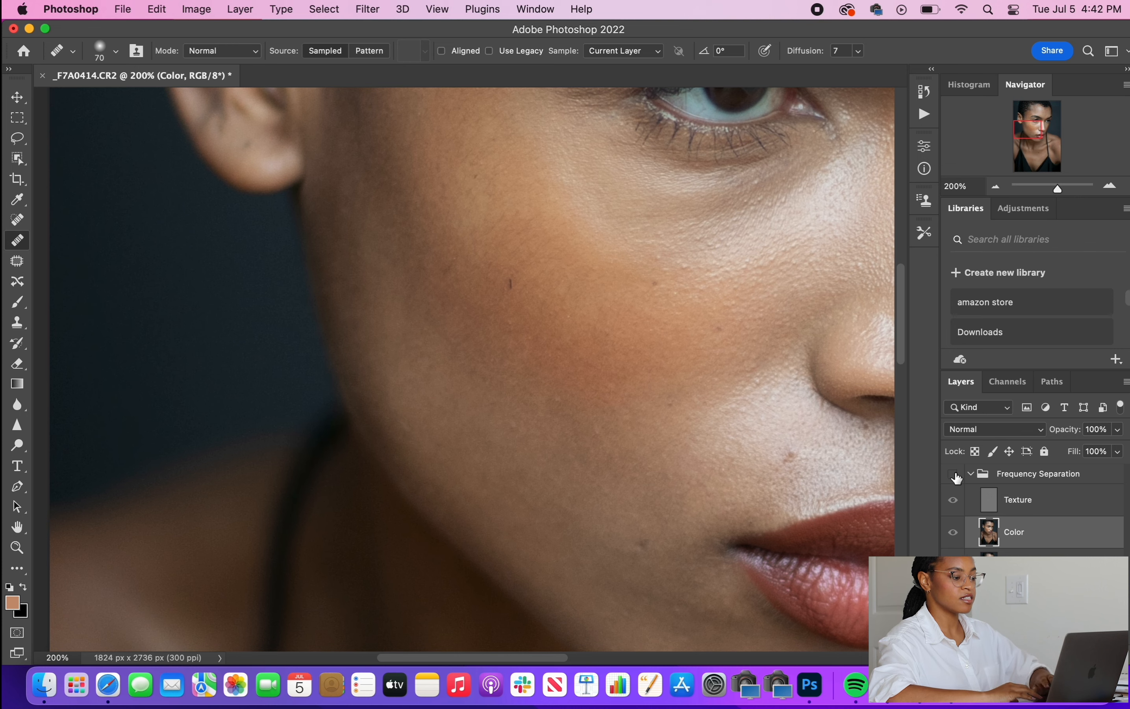
pyautogui.hscroll(3, 706, 386)
pyautogui.scroll(1, 706, 386)
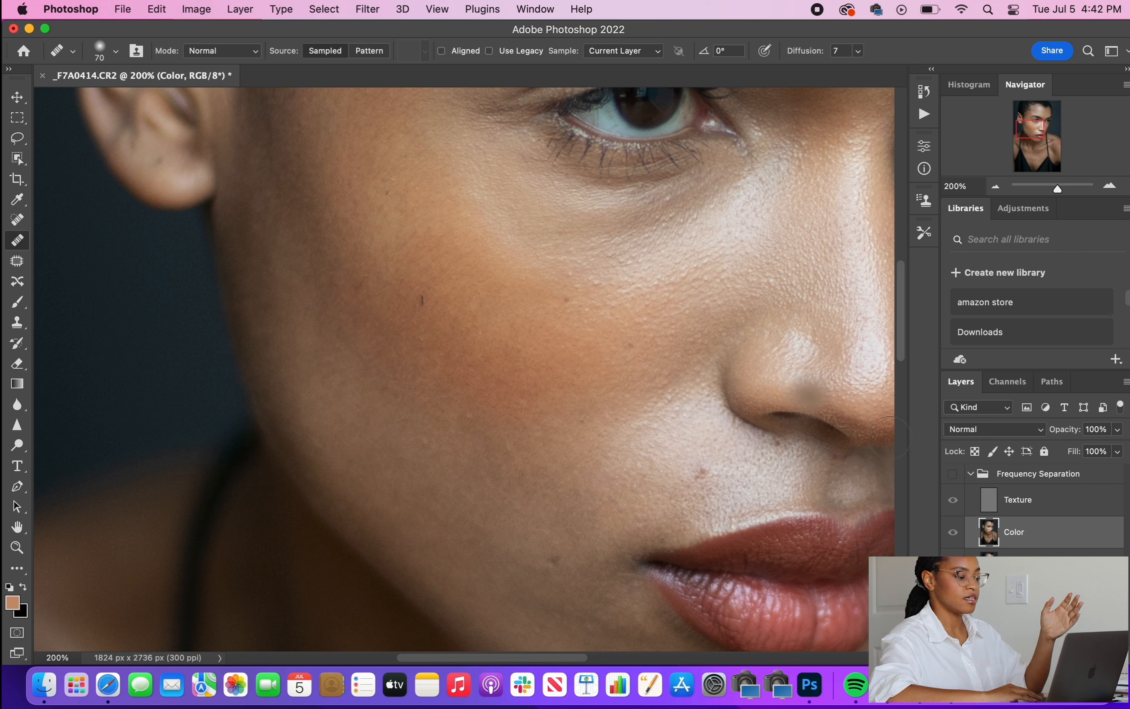
pyautogui.click(952, 474)
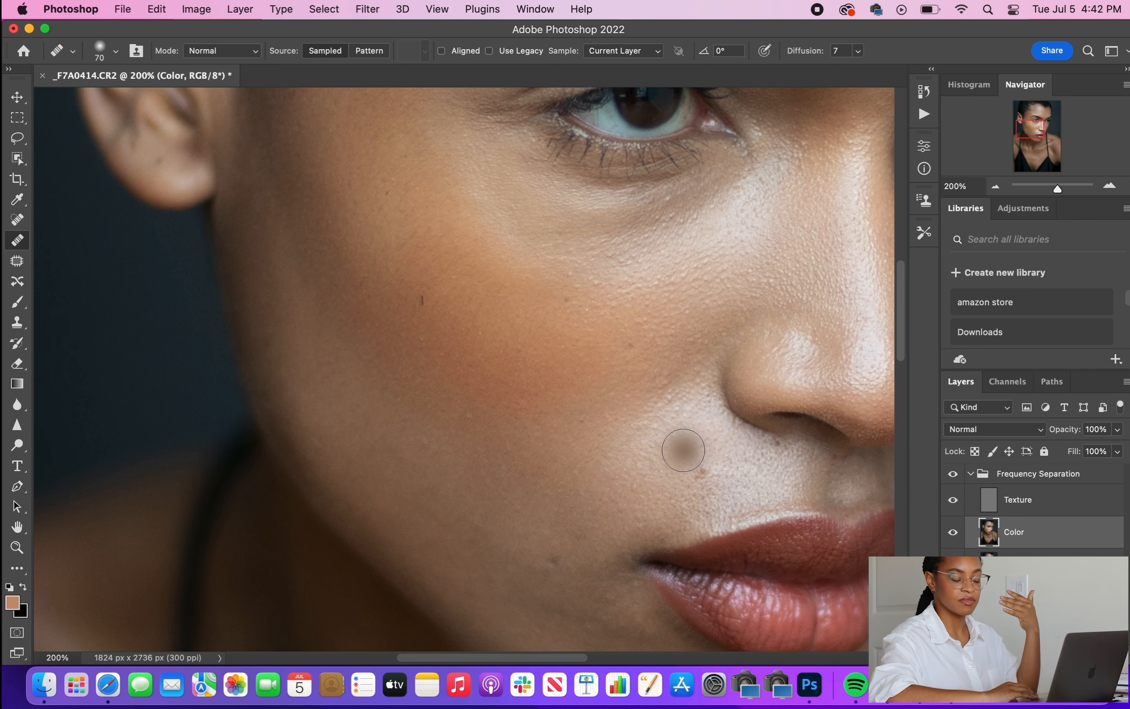
# - Select the Texture layer with the Color layer hidden and switch to the Clone Stamp tool
pyautogui.scroll(5, 684, 450)
pyautogui.hscroll(2, 684, 450)
pyautogui.click(973, 496)
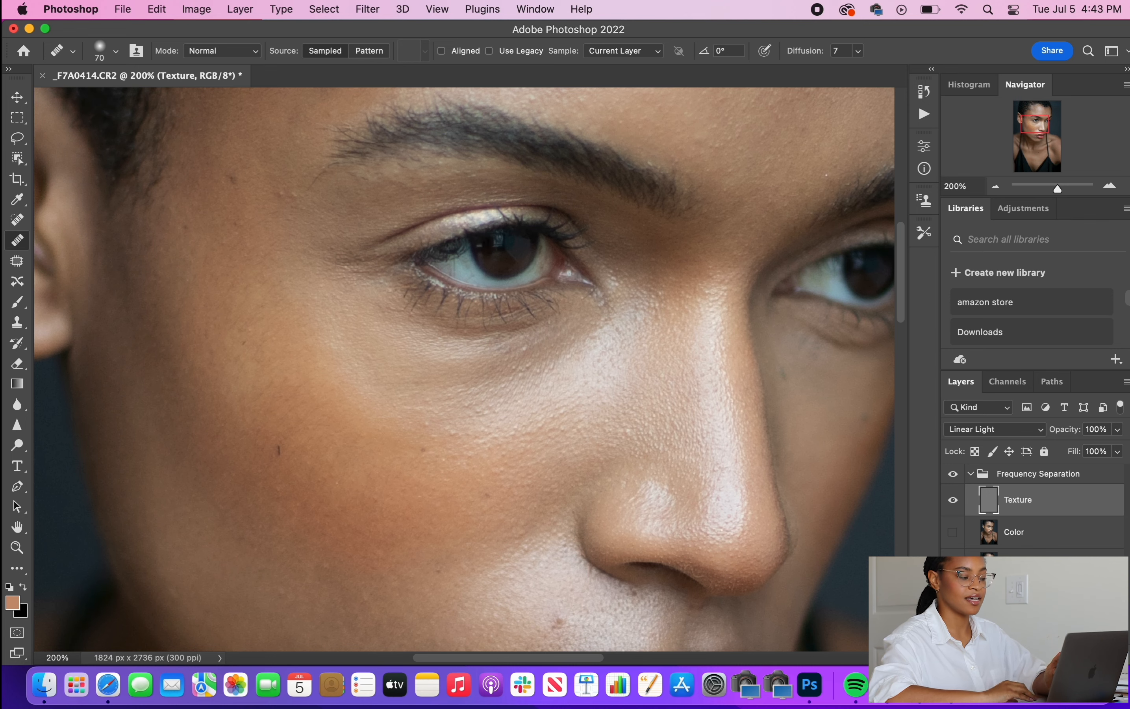
pyautogui.scroll(-1, 677, 464)
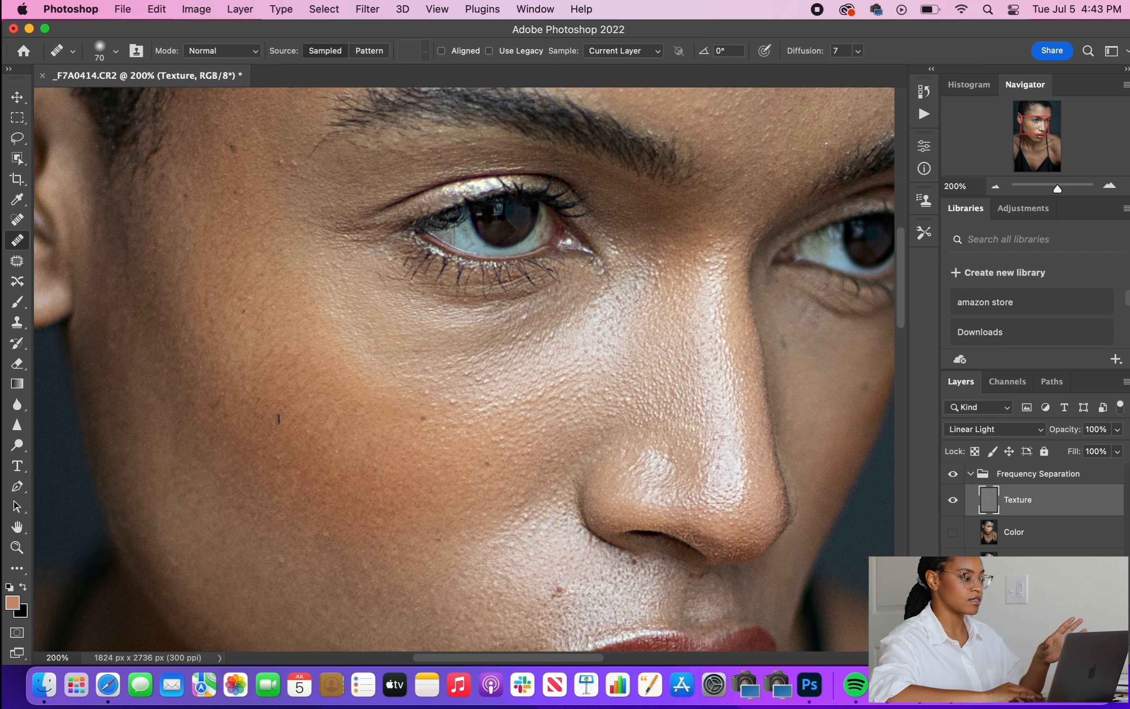
pyautogui.click(11, 323)
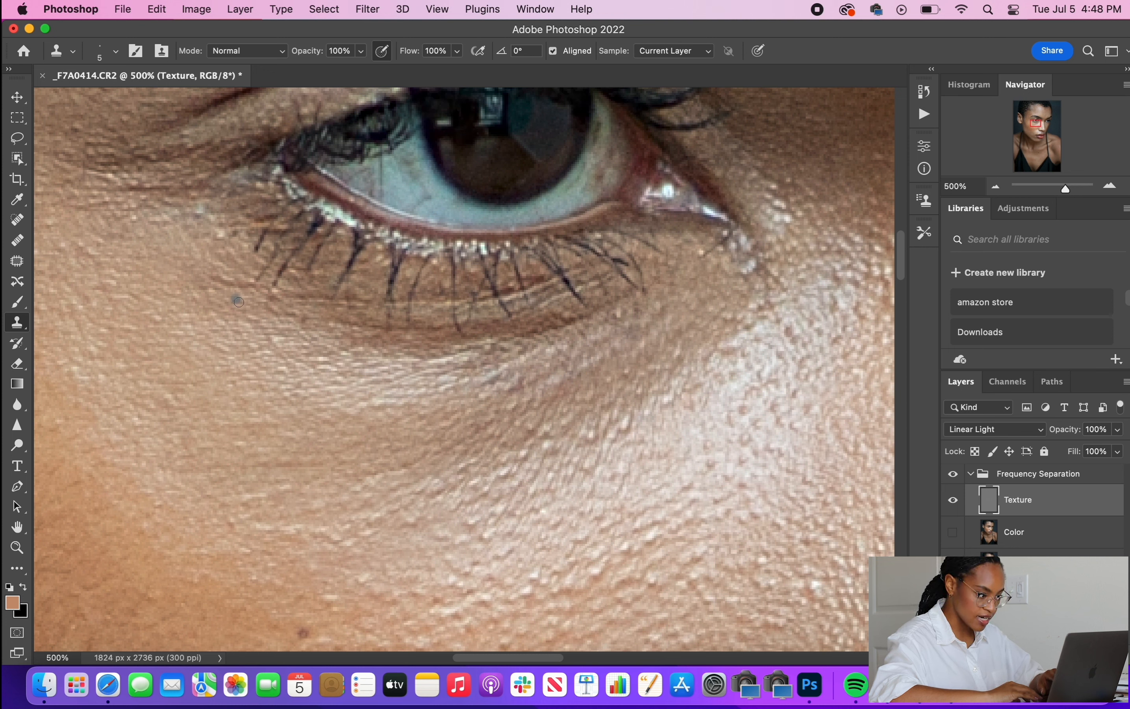
# - Clone nearby skin texture with a 5 px brush over the area just below the outer lower lashes
pyautogui.keyDown('alt'); pyautogui.click(241, 300); pyautogui.keyUp('alt')
pyautogui.click(230, 280)
pyautogui.moveTo(229, 280)
pyautogui.mouseDown()
pyautogui.moveTo(261, 284)
pyautogui.moveTo(235, 288)
pyautogui.mouseUp()
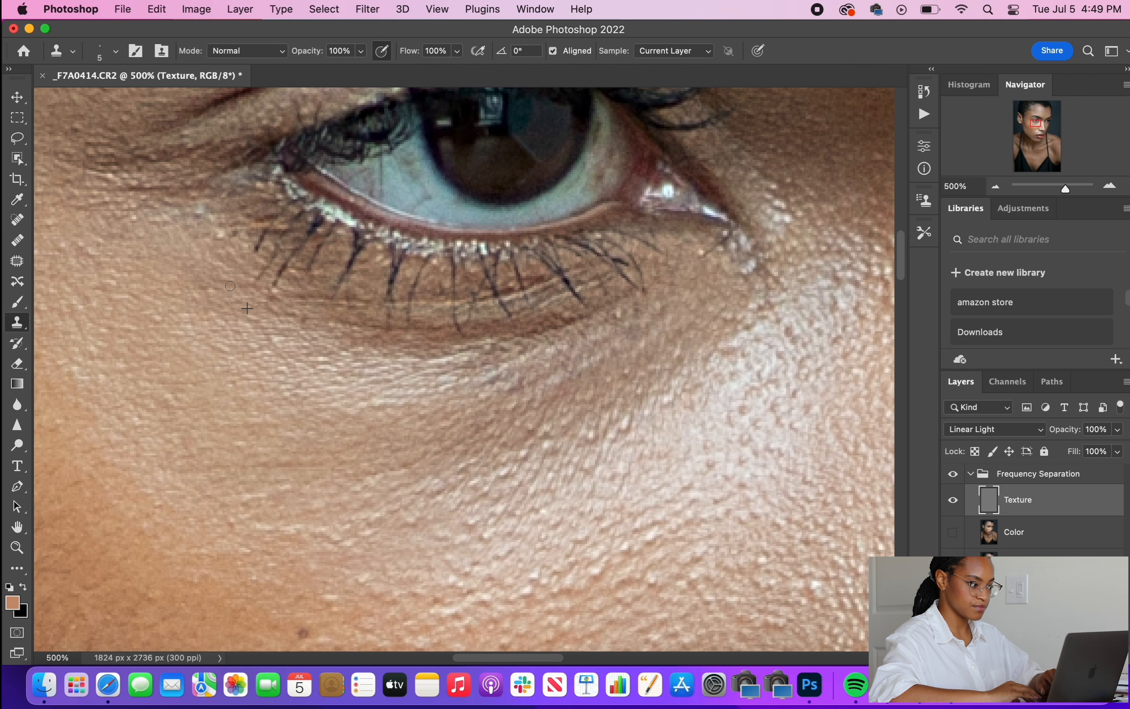
pyautogui.keyDown('alt'); pyautogui.click(204, 307); pyautogui.keyUp('alt')
pyautogui.click(210, 290)
# - Clone clean skin texture over the fine lines and marks beside the outer corner of the eye on the Texture layer
pyautogui.scroll(5, 160, 226)
pyautogui.hscroll(-7, 159, 226)
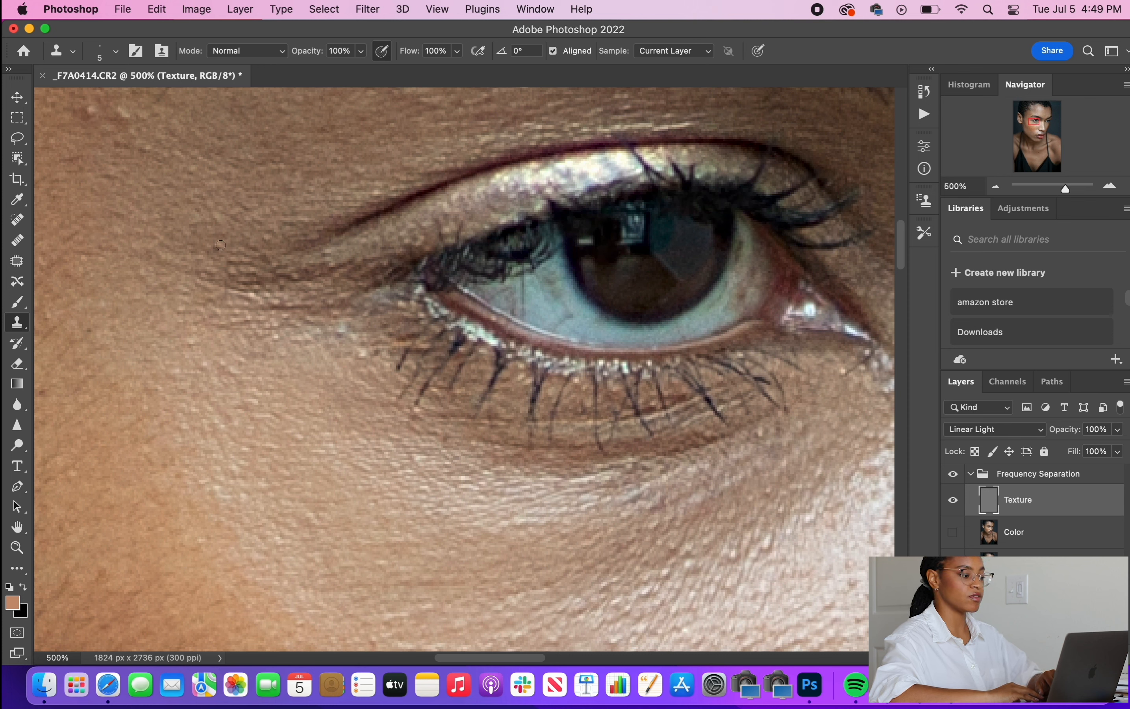
pyautogui.moveTo(221, 248)
pyautogui.mouseDown()
pyautogui.moveTo(217, 283)
pyautogui.moveTo(193, 270)
pyautogui.moveTo(224, 278)
pyautogui.moveTo(216, 301)
pyautogui.moveTo(177, 318)
pyautogui.mouseUp()
pyautogui.keyDown('alt'); pyautogui.click(207, 253); pyautogui.keyUp('alt')
pyautogui.keyDown('alt'); pyautogui.click(233, 334); pyautogui.keyUp('alt')
pyautogui.keyDown('alt'); pyautogui.click(231, 333); pyautogui.keyUp('alt')
pyautogui.keyDown('alt'); pyautogui.click(230, 337); pyautogui.keyUp('alt')
pyautogui.keyDown('alt'); pyautogui.click(234, 339); pyautogui.keyUp('alt')
pyautogui.click(293, 306)
pyautogui.keyDown('alt'); pyautogui.click(232, 338); pyautogui.keyUp('alt')
pyautogui.moveTo(292, 306)
pyautogui.mouseDown()
pyautogui.moveTo(247, 306)
pyautogui.moveTo(293, 306)
pyautogui.mouseUp()
pyautogui.keyDown('alt'); pyautogui.click(220, 338); pyautogui.keyUp('alt')
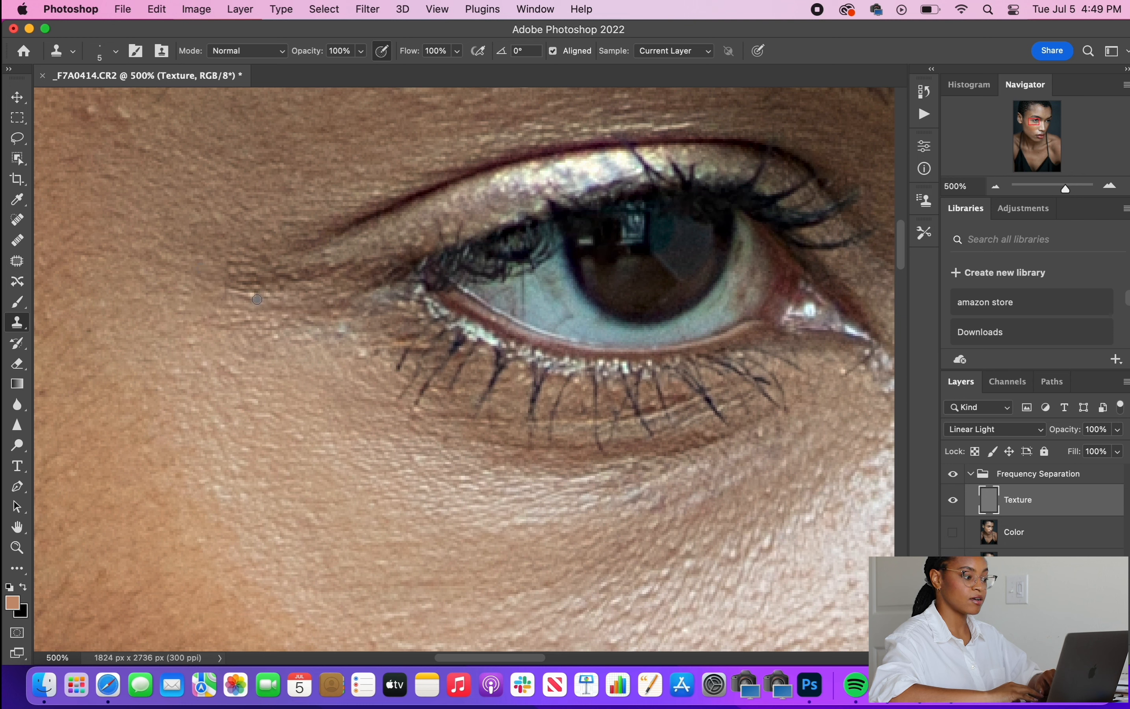
# - Clone sampled skin texture over the small bumps on the temple beyond the outer end of the eyebrow
pyautogui.scroll(5, 218, 281)
pyautogui.hscroll(-5, 218, 281)
pyautogui.keyDown('alt'); pyautogui.click(229, 244); pyautogui.keyUp('alt')
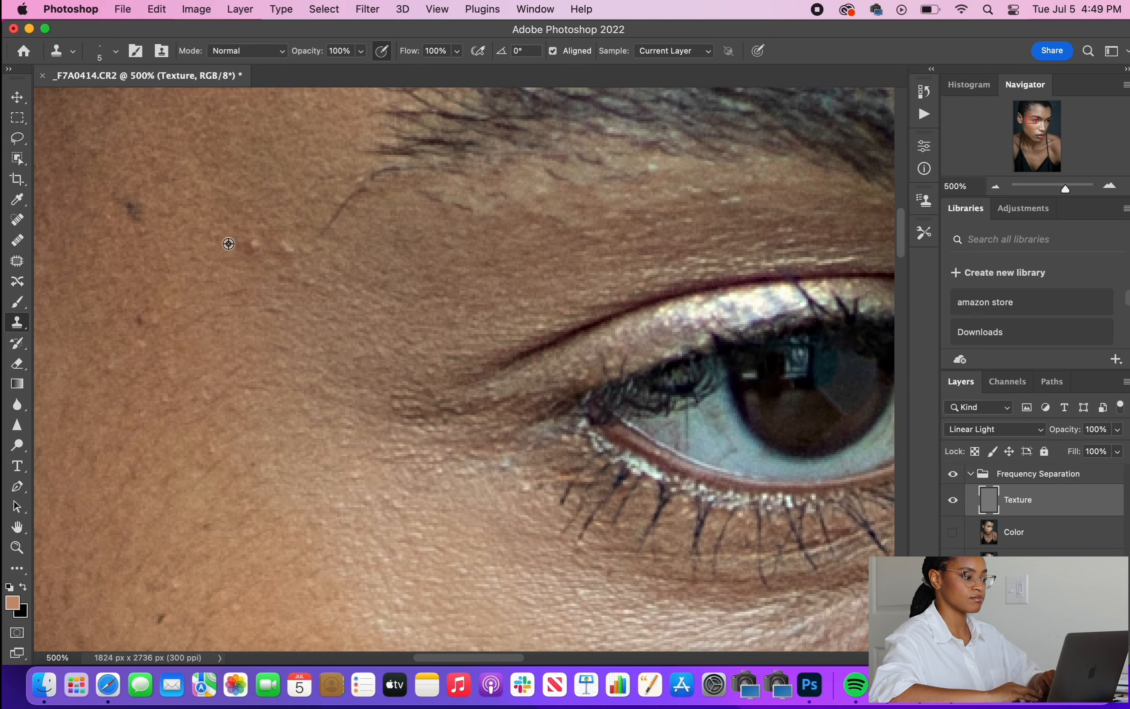
pyautogui.keyDown('alt'); pyautogui.click(236, 241); pyautogui.keyUp('alt')
pyautogui.moveTo(257, 243)
pyautogui.mouseDown()
pyautogui.moveTo(286, 256)
pyautogui.moveTo(253, 256)
pyautogui.moveTo(301, 281)
pyautogui.mouseUp()
pyautogui.keyDown('alt'); pyautogui.click(265, 277); pyautogui.keyUp('alt')
pyautogui.keyDown('alt'); pyautogui.click(260, 281); pyautogui.keyUp('alt')
pyautogui.keyDown('alt'); pyautogui.click(294, 306); pyautogui.keyUp('alt')
# - Show the Color layer again and review the combined retouch on the whole portrait at 66.67% zoom
pyautogui.press('super+minus')
pyautogui.press('super+minus')
pyautogui.press('super+minus')
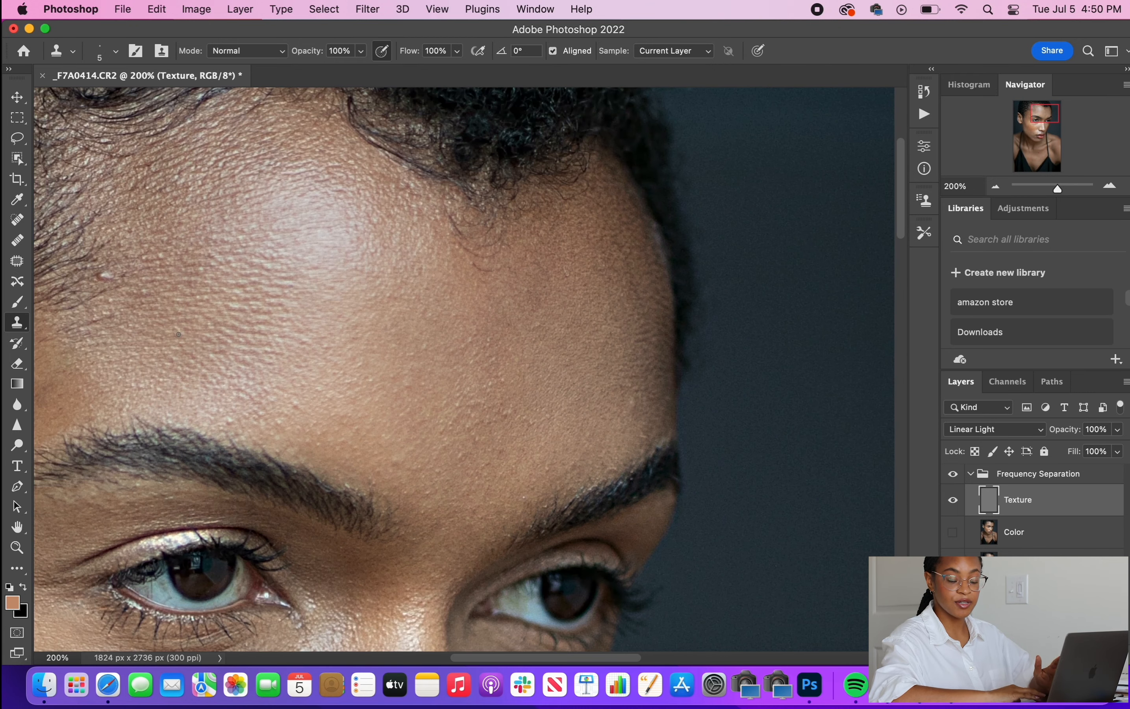
pyautogui.scroll(-8, 178, 335)
pyautogui.hscroll(-3, 178, 334)
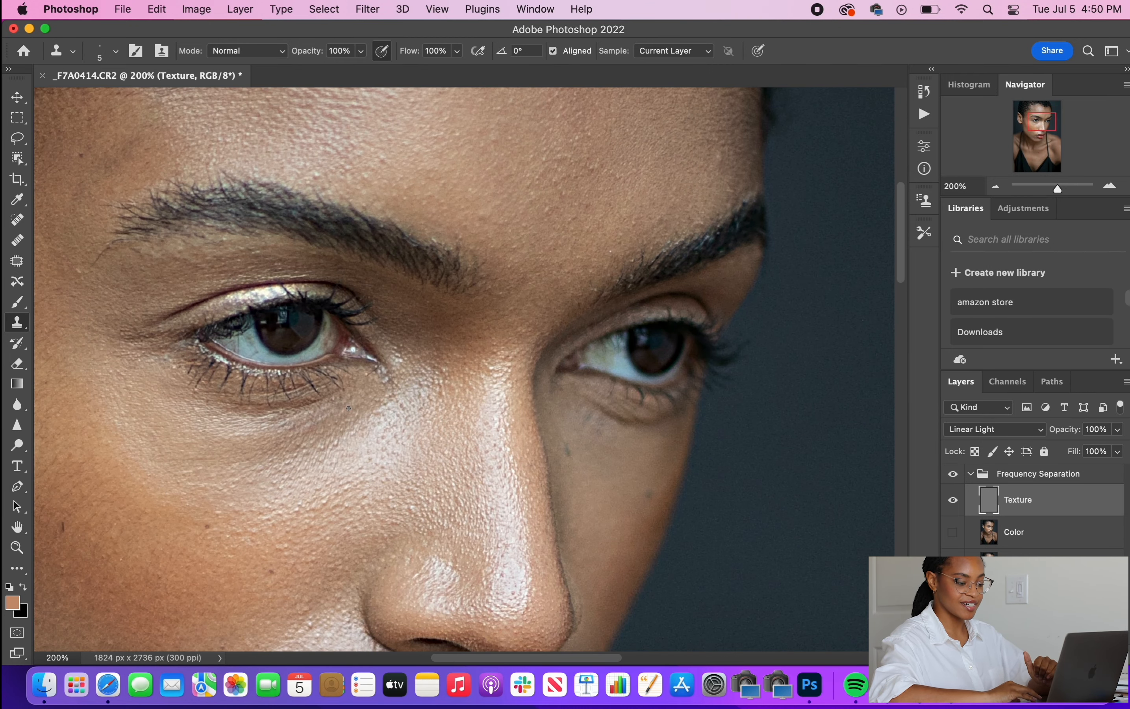
pyautogui.click(954, 532)
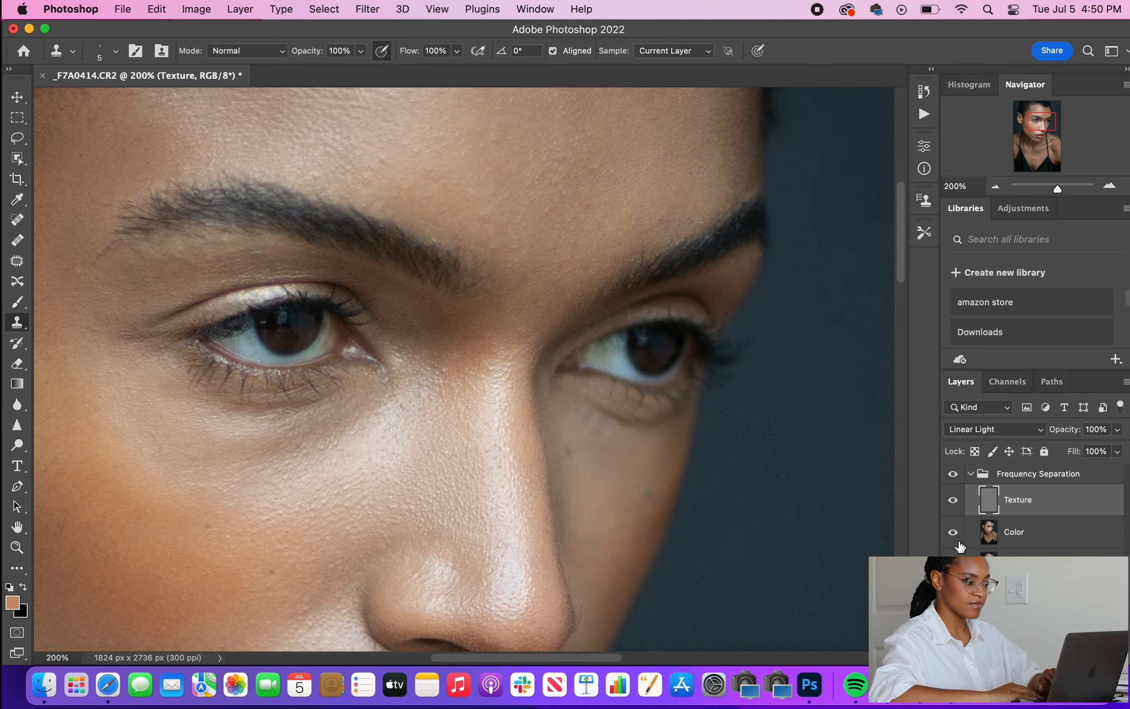
pyautogui.press('super+minus')
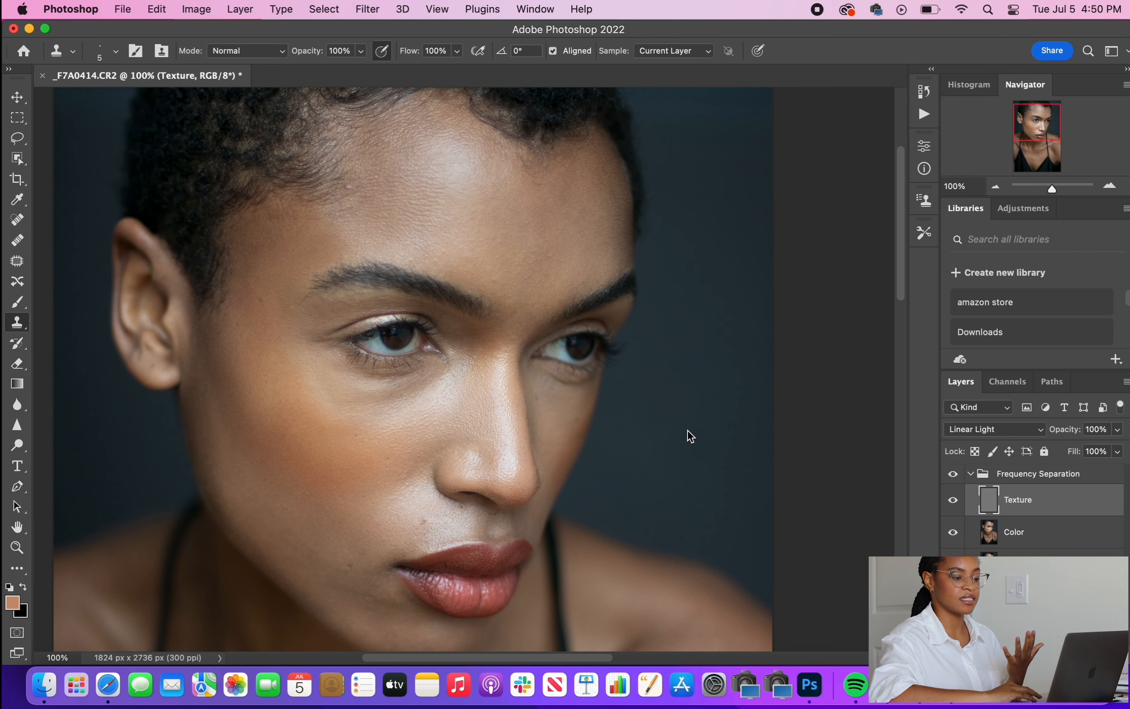
pyautogui.scroll(-2, 476, 448)
pyautogui.hscroll(-2, 477, 448)
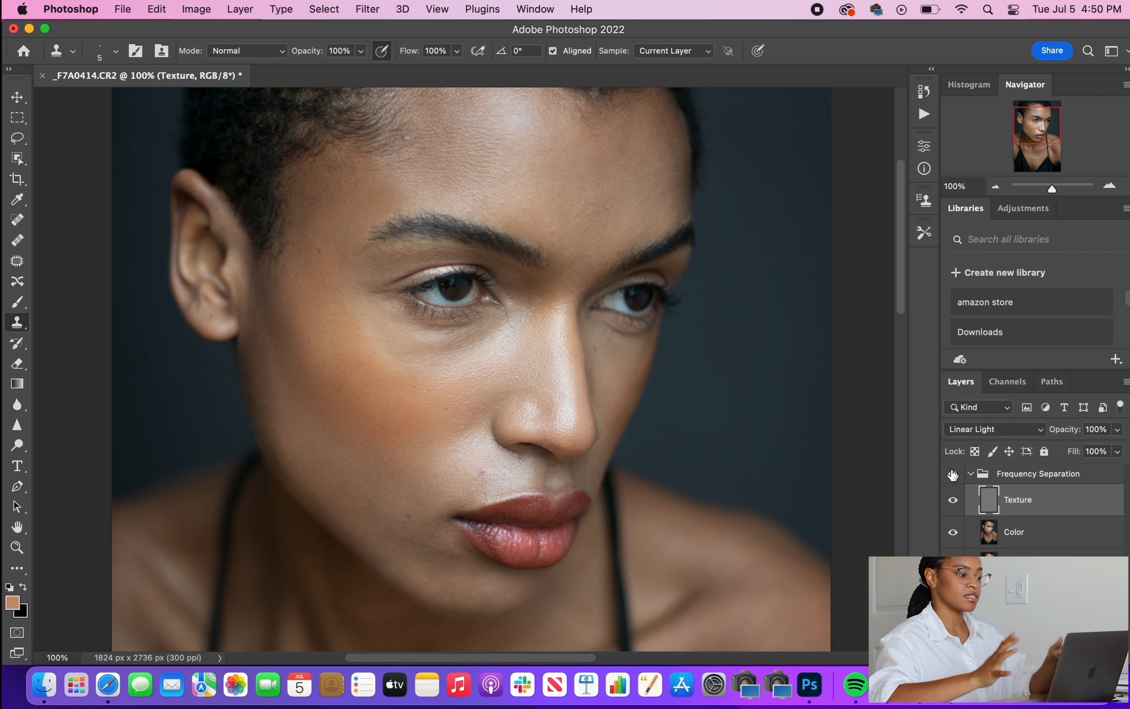
pyautogui.press('super+minus')
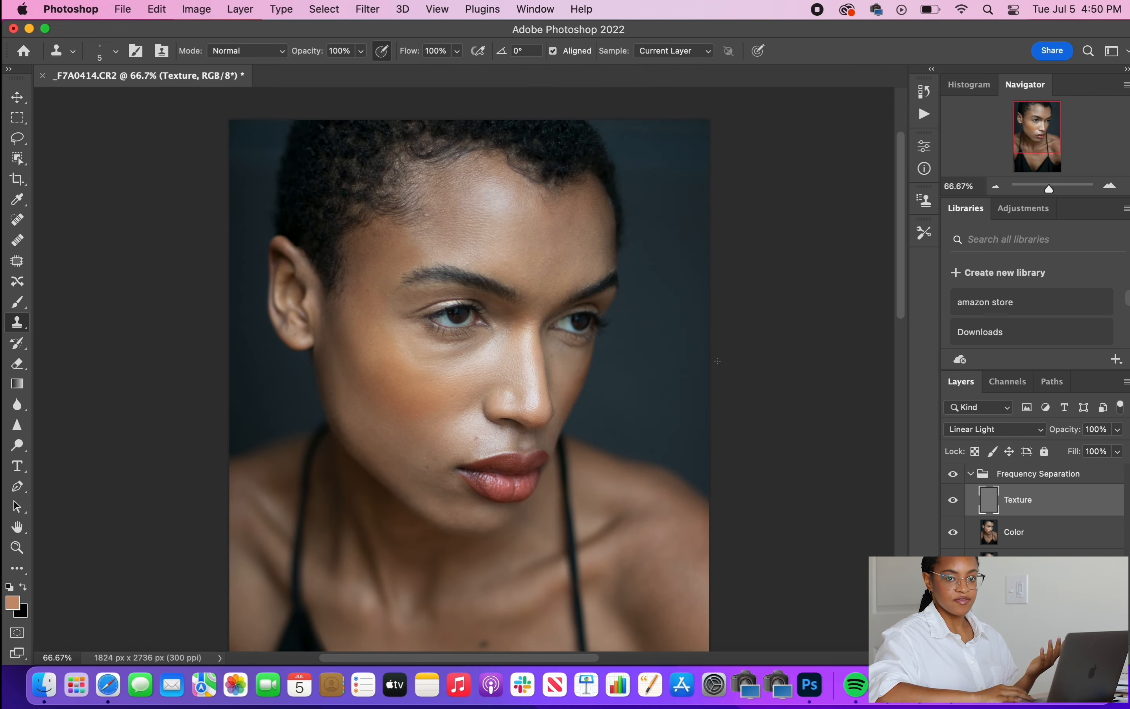
pyautogui.scroll(-2, 718, 361)
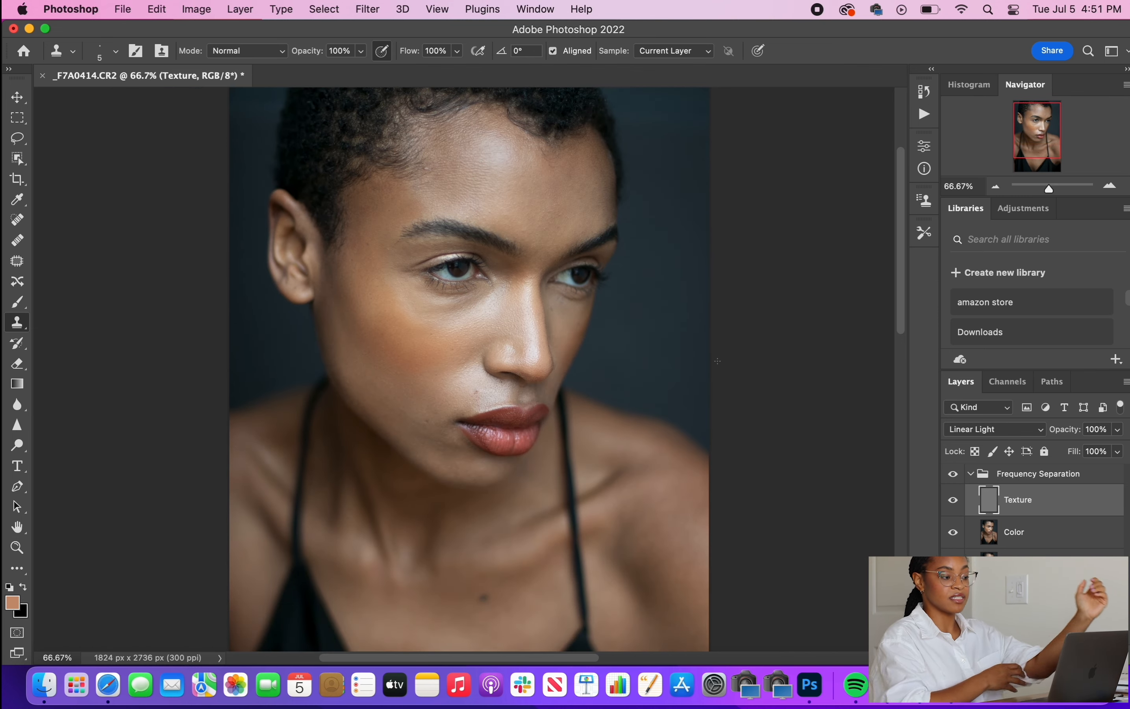